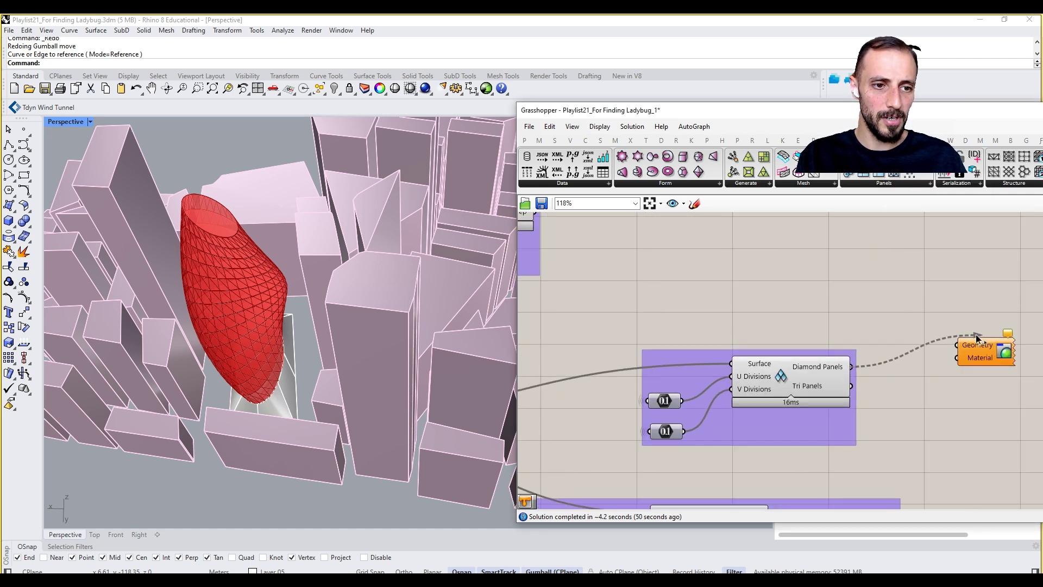
Feed the diamond panels into the Custom Preview geometry and wire a new Colour Swatch to its material.
left_click_drag(976, 338, 973, 343)
type("S")
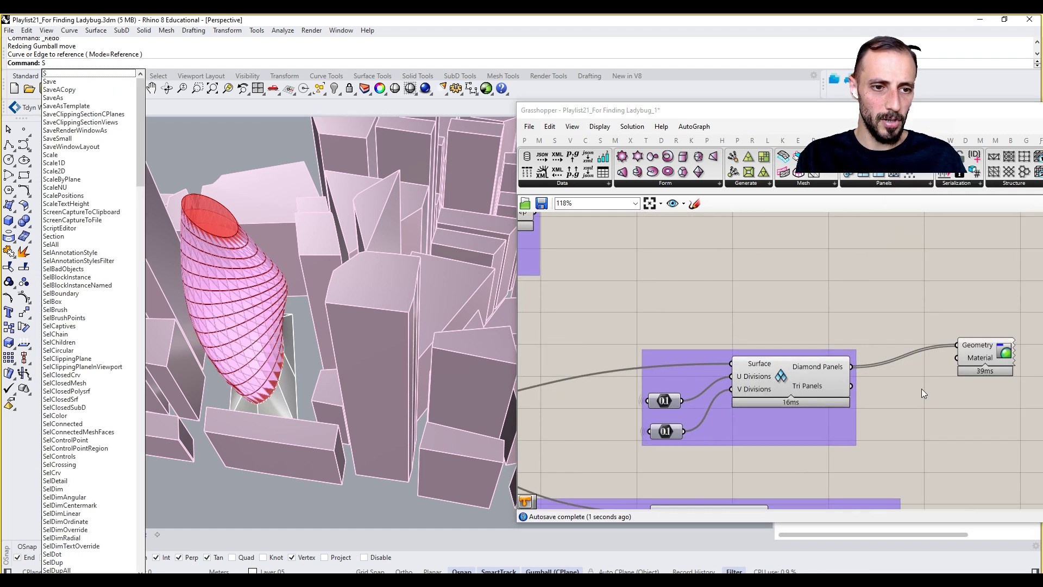
double_click(928, 418)
type("swat")
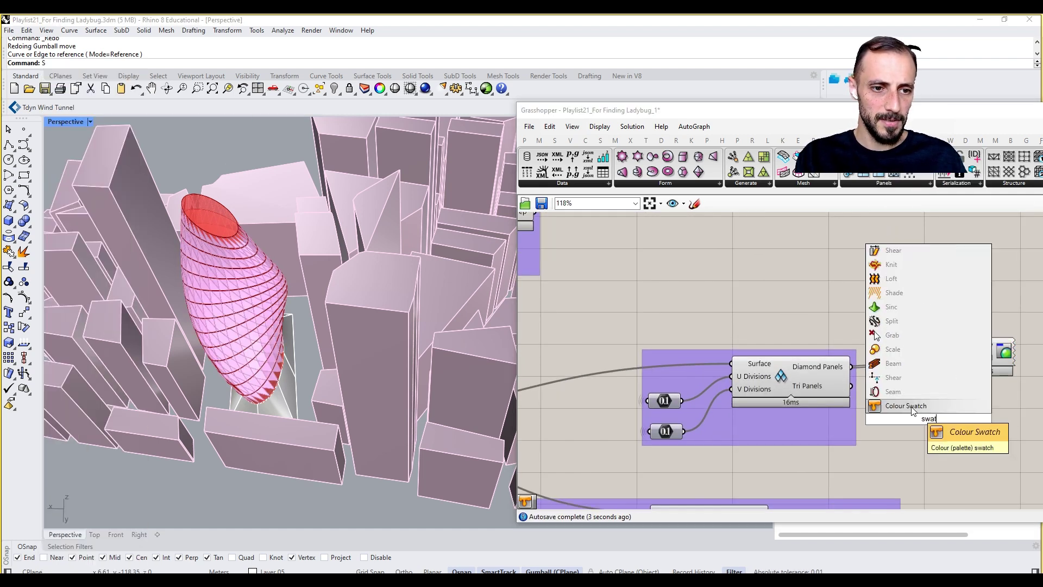
left_click(911, 408)
left_click_drag(969, 419, 957, 357)
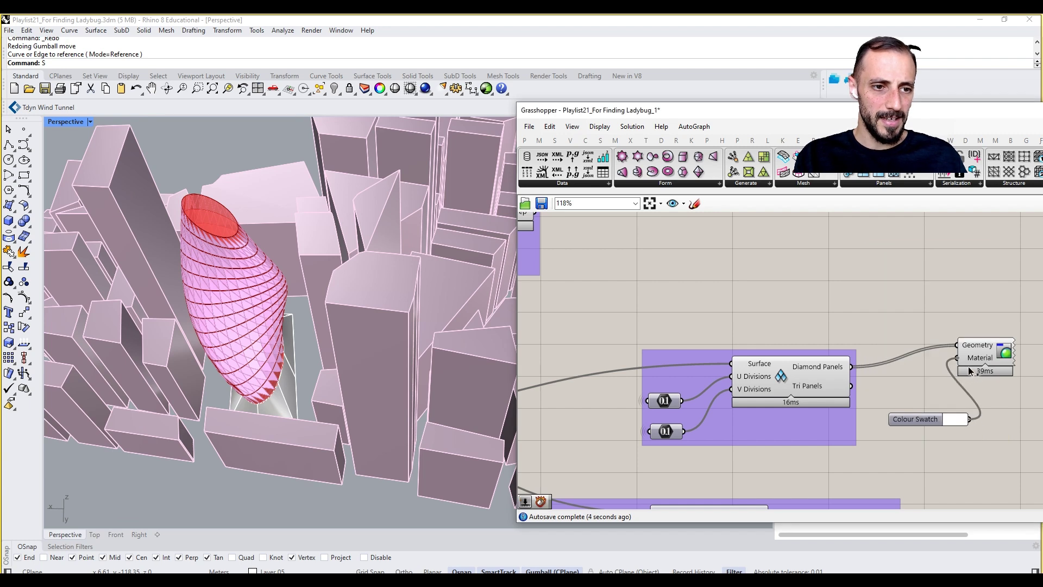
Set the panel swatch to a translucent white with an alpha of 98.
left_click(955, 418)
left_click_drag(995, 539, 961, 537)
right_click_drag(877, 487, 807, 425)
left_click(823, 386)
Duplicate the Custom Preview with its Colour Swatch beside the structure group and feed the Pipe output into its geometry.
right_click_drag(873, 393, 853, 369)
scroll(853, 368, "down", 2)
left_click_drag(915, 269, 884, 483)
scroll(846, 430, "up", 2)
left_click(840, 430)
left_click_drag(793, 425, 931, 428)
Darken the pipe swatch to near black and inspect the structural lines on the tower facade.
right_click_drag(931, 434, 925, 394)
left_click(921, 463)
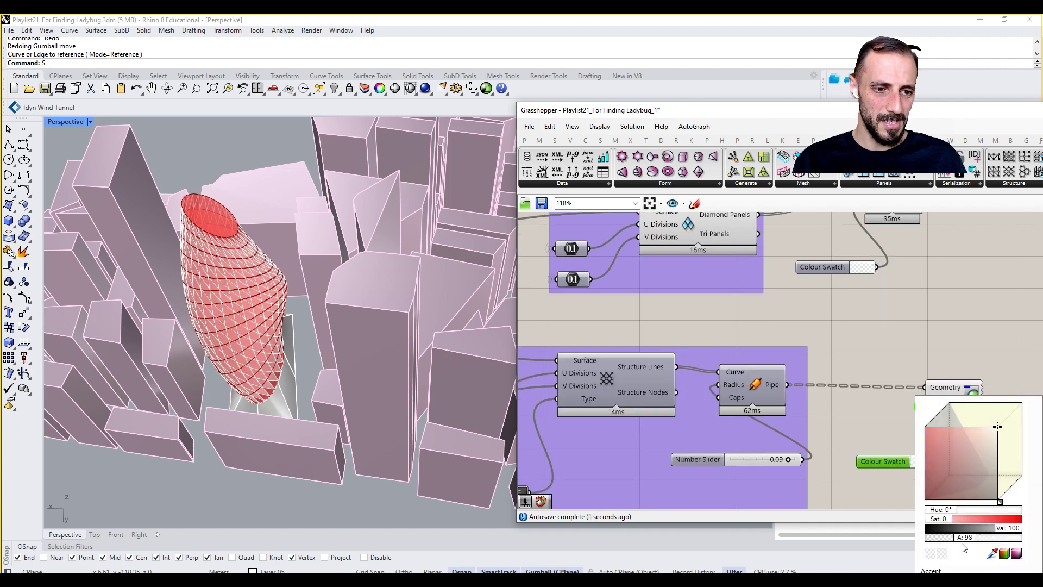
left_click_drag(1004, 532, 923, 521)
left_click(894, 501)
right_click_drag(392, 356, 250, 258)
scroll(249, 259, "up", 5)
Turn off the default preview of the diamond panel component.
right_click_drag(986, 461, 952, 475)
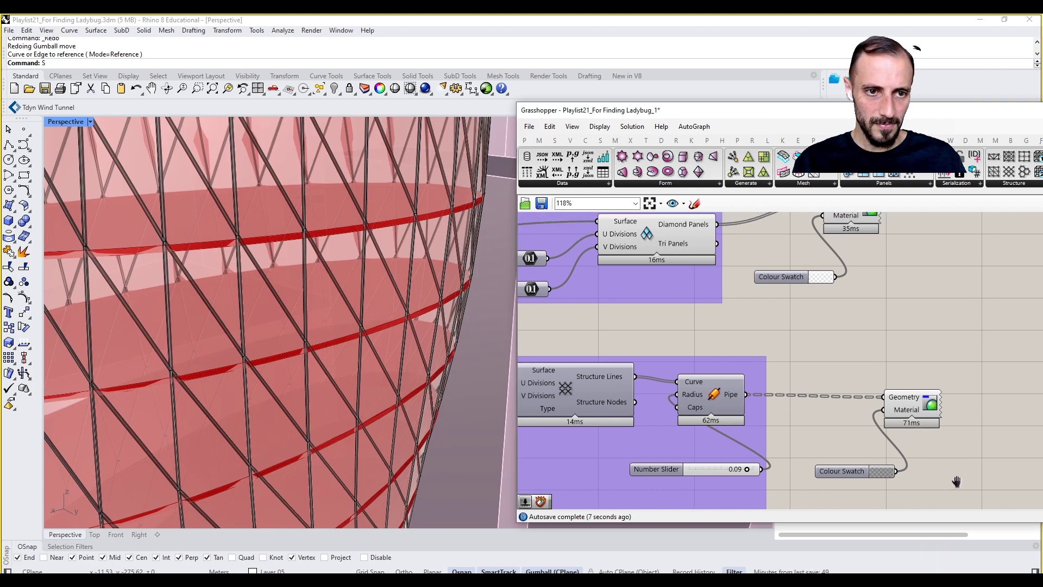
right_click_drag(859, 262, 859, 342)
left_click(677, 304)
middle_click(662, 235)
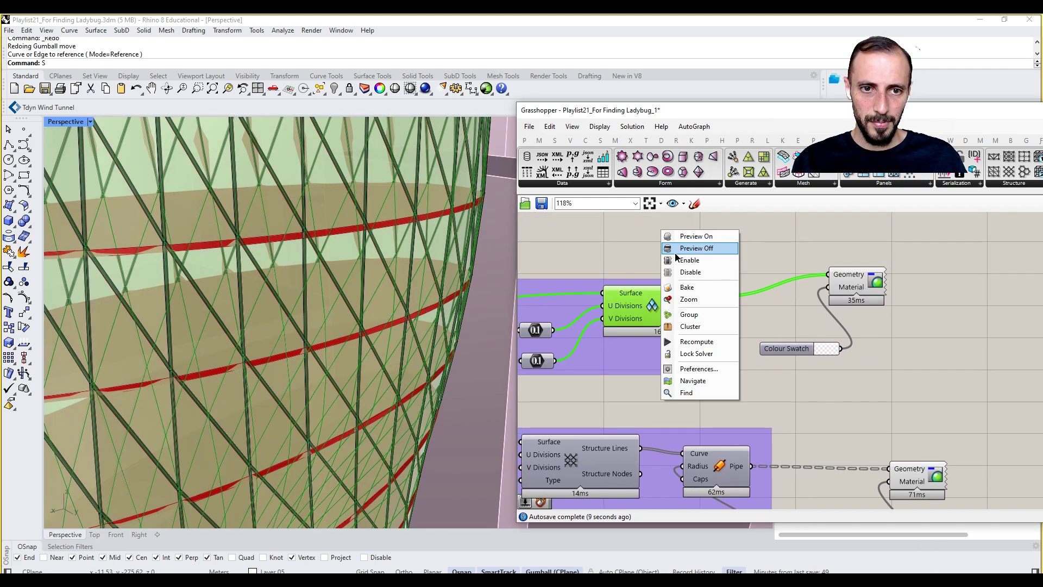
left_click(694, 248)
Turn off the default preview of the Loft component that feeds the panels and structure.
scroll(873, 278, "down", 2)
scroll(875, 275, "down", 4)
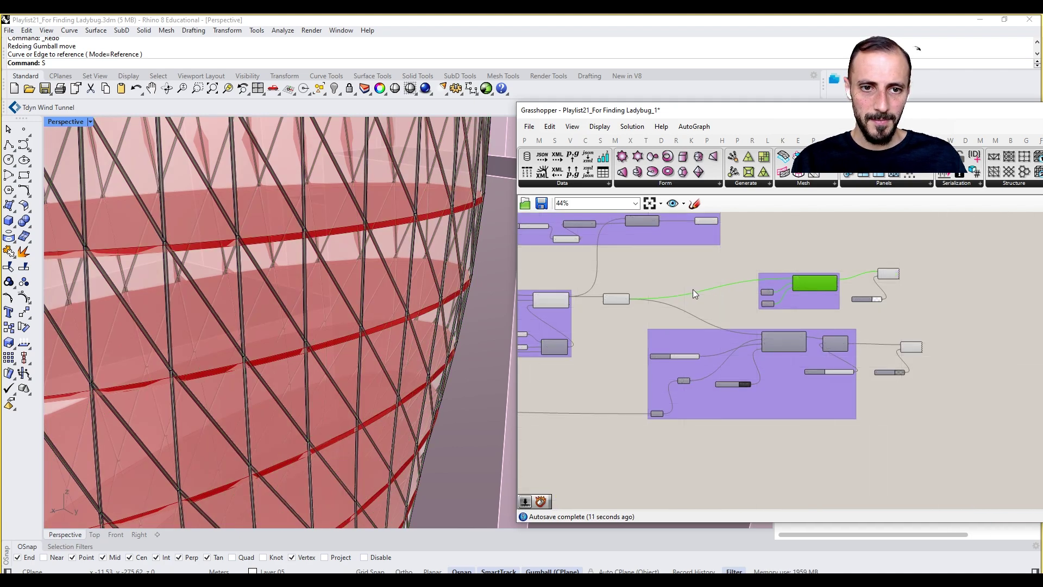
scroll(574, 283, "up", 5)
right_click(682, 326)
left_click(707, 348)
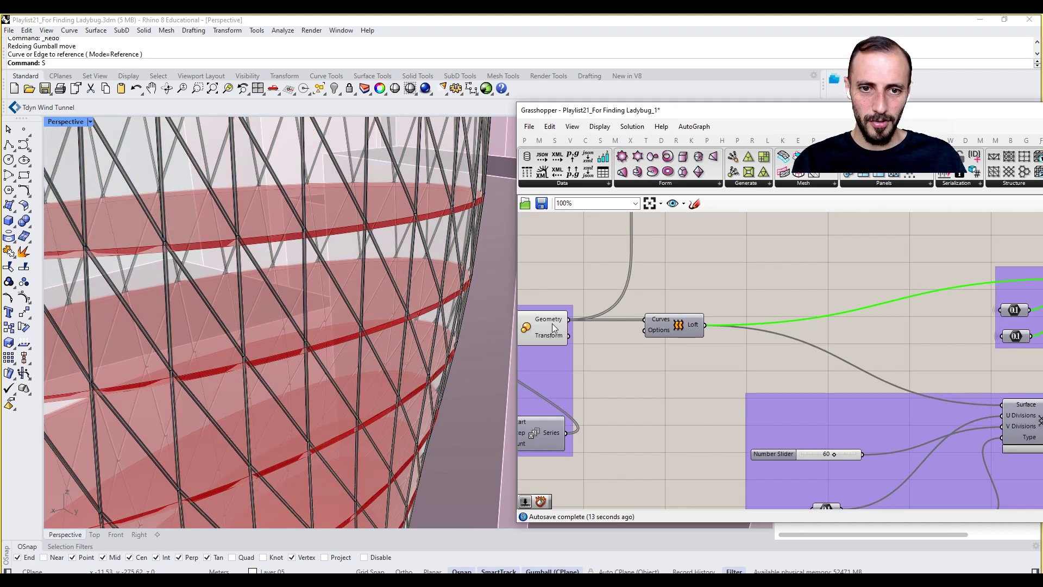
Turn off the default preview of the Scale component that feeds the Loft.
right_click(536, 320)
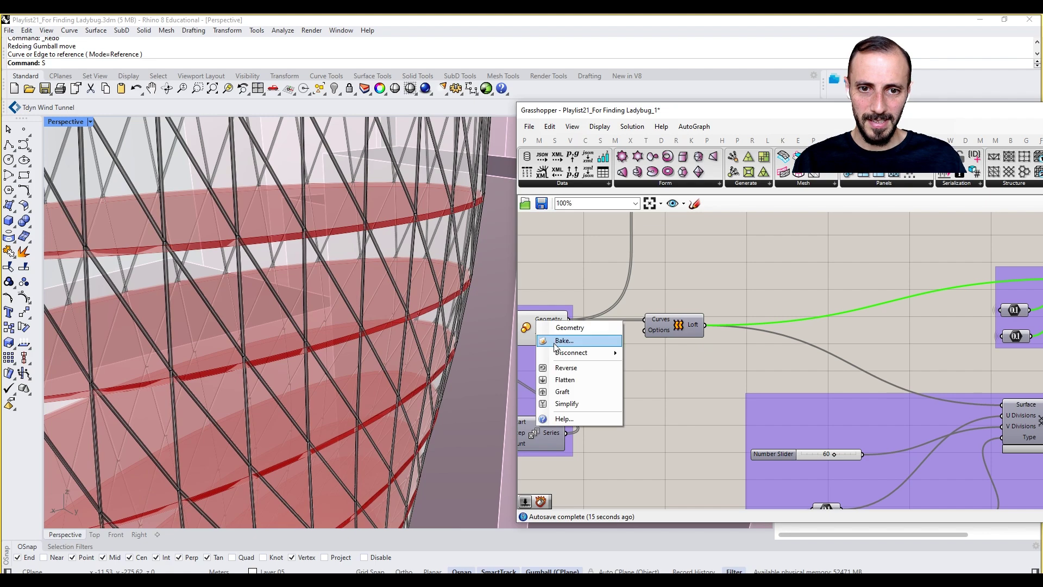
right_click(691, 365)
right_click_drag(636, 289, 697, 293)
right_click(586, 330)
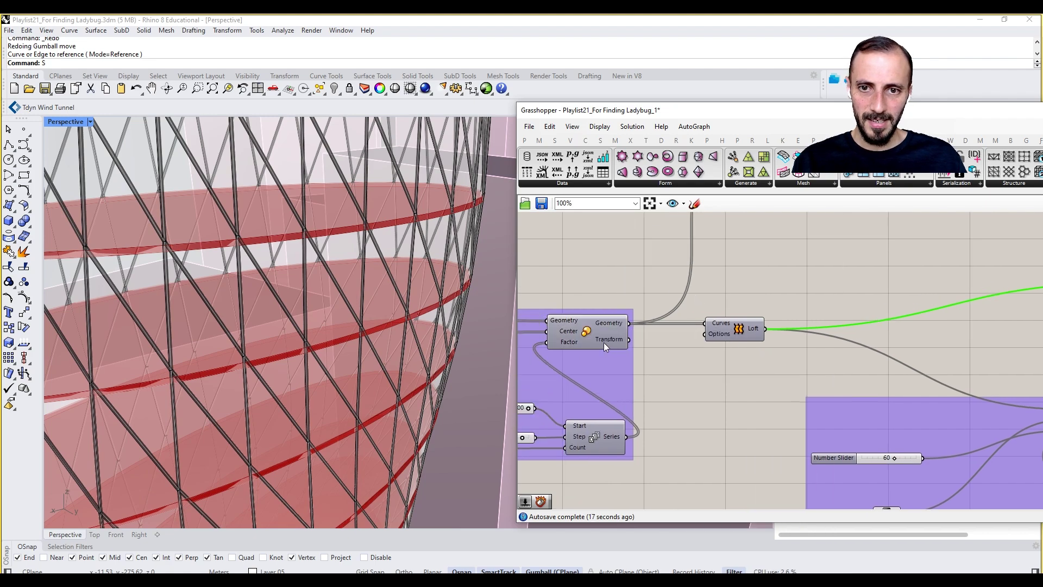
left_click(602, 350)
Check the gaps around the tower's upper edge and add the Tri Panels output to the panel preview geometry.
scroll(598, 341, "down", 3)
scroll(407, 307, "down", 8)
right_click_drag(283, 299, 341, 311, "shift")
scroll(341, 310, "up", 5)
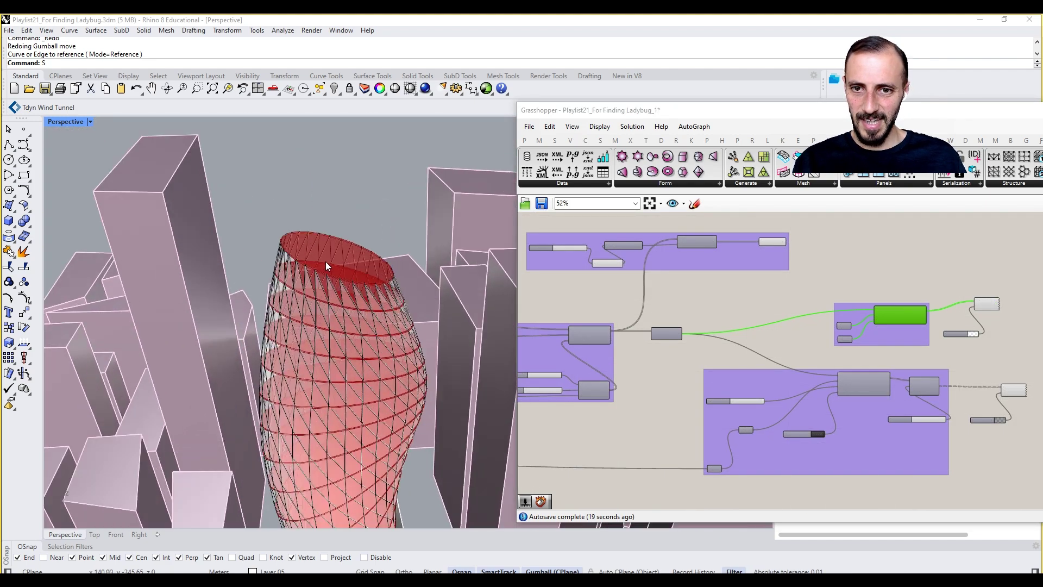
right_click_drag(1026, 337, 963, 357)
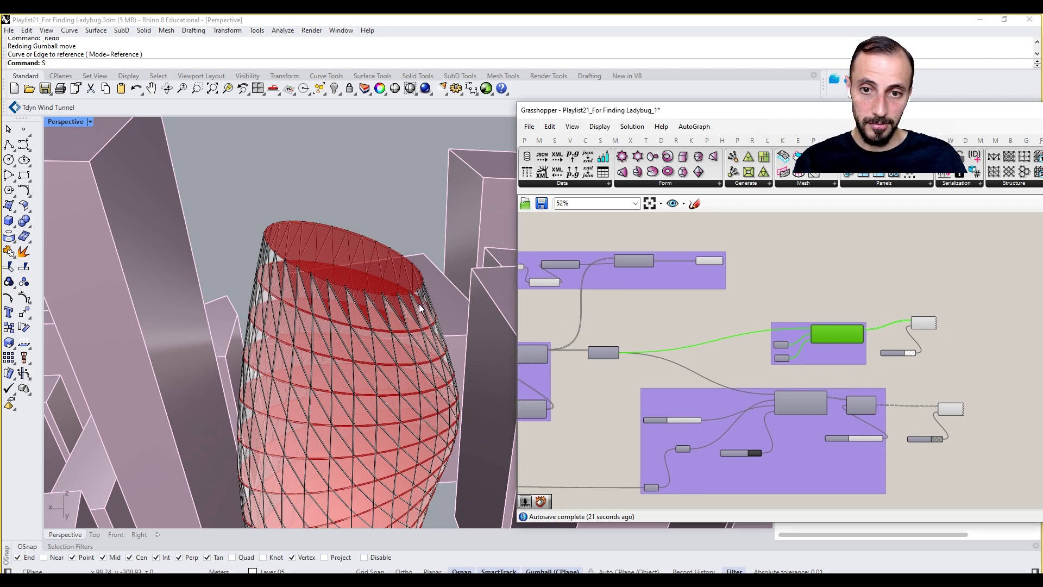
scroll(904, 341, "up", 4)
left_click_drag(826, 335, 961, 328, "shift")
Insert a Surface parameter between the panel outputs and the Custom Preview, collecting both the diamond and tri panels.
double_click(856, 284)
type("surfe")
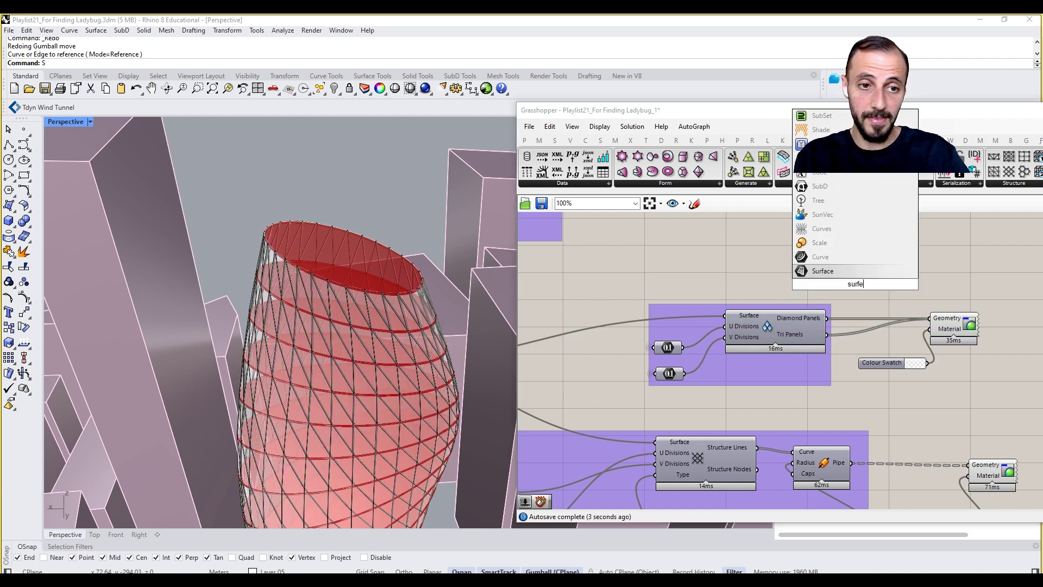
key("Return")
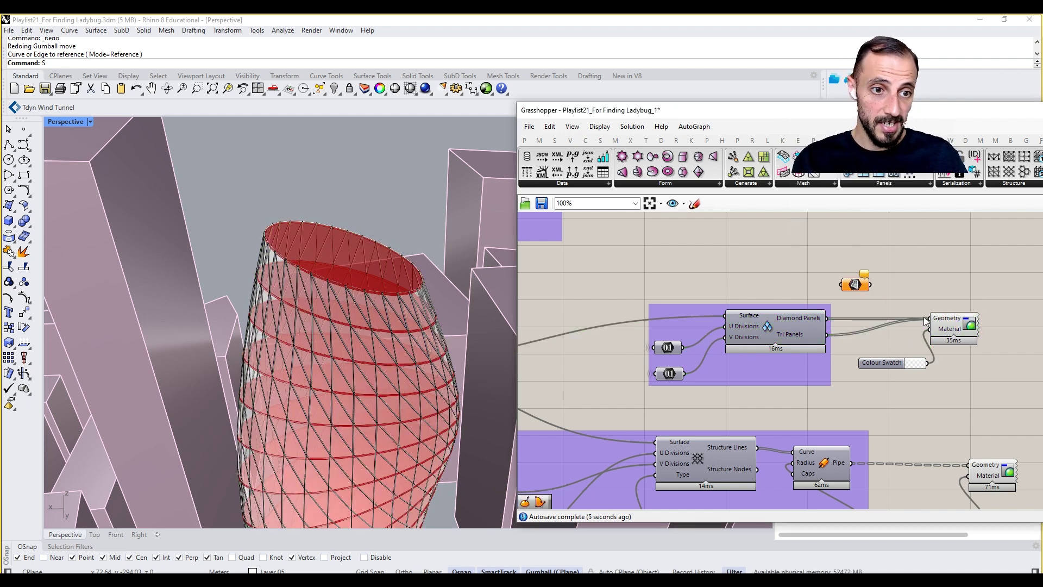
left_click_drag(857, 298, 860, 293, "ctrl+shift")
left_click_drag(922, 315, 929, 318)
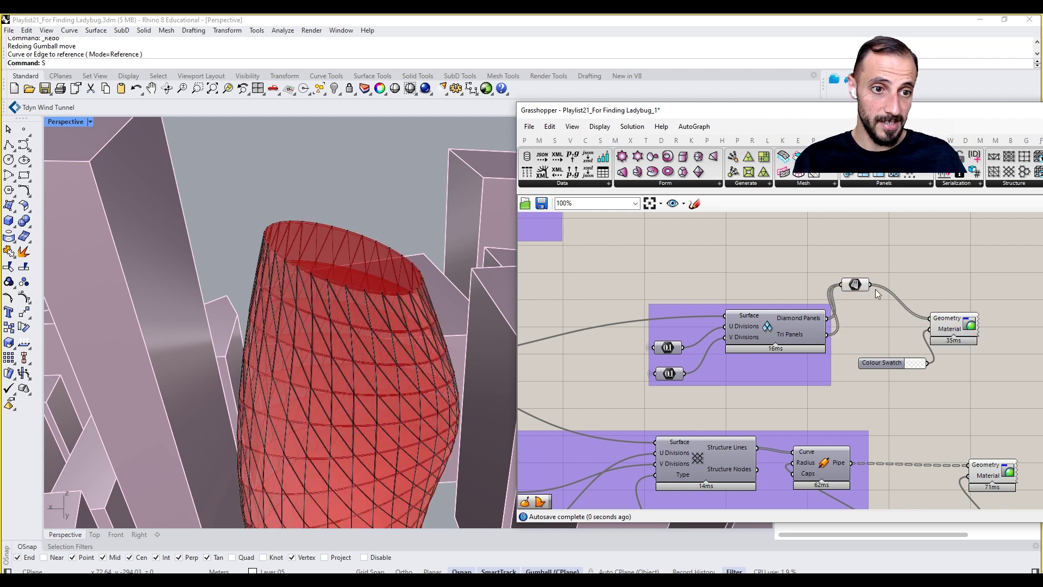
left_click_drag(860, 283, 876, 325)
left_click(871, 294)
Turn off the default preview of the Surface parameter that collects the panels.
scroll(869, 294, "down", 3)
right_click_drag(714, 274, 751, 303)
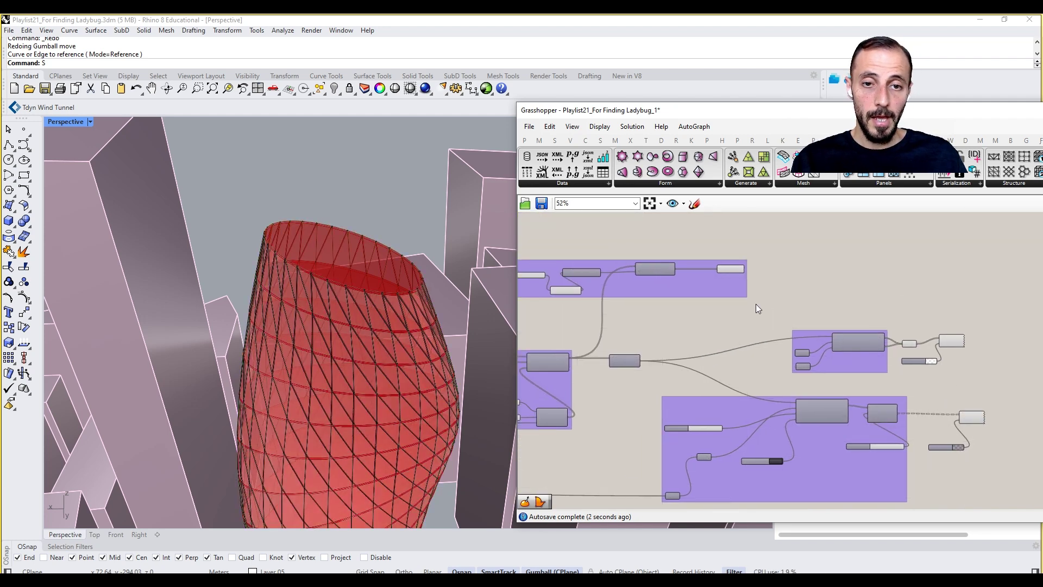
scroll(757, 269, "up", 2)
left_click(971, 371)
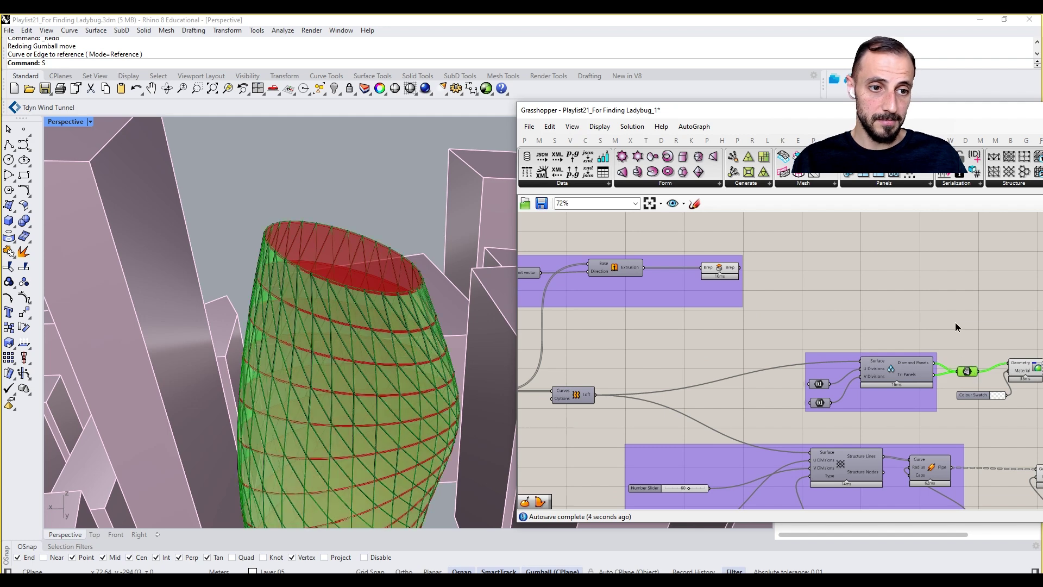
middle_click(955, 321)
left_click(970, 341)
Feed the capped floor extrusions into a copy of the Custom Preview and swatch, and turn off the cap component's default preview.
right_click_drag(1009, 341, 973, 343)
left_click_drag(963, 403, 793, 275)
scroll(694, 277, "up", 2)
left_click_drag(704, 267, 810, 266)
right_click(677, 269)
left_click(698, 287)
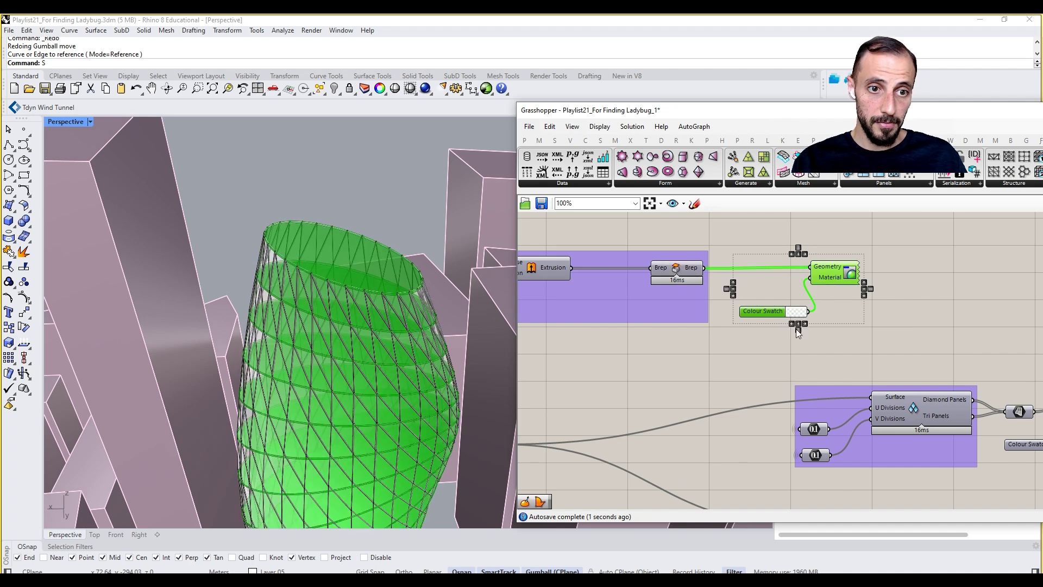
Tint the floor swatch a pale violet with hue about 250 and saturation 25, and review the whole tower.
left_click(796, 311)
mouse_move(857, 427)
left_mouse_down()
mouse_move(836, 436)
mouse_move(867, 427)
left_mouse_up()
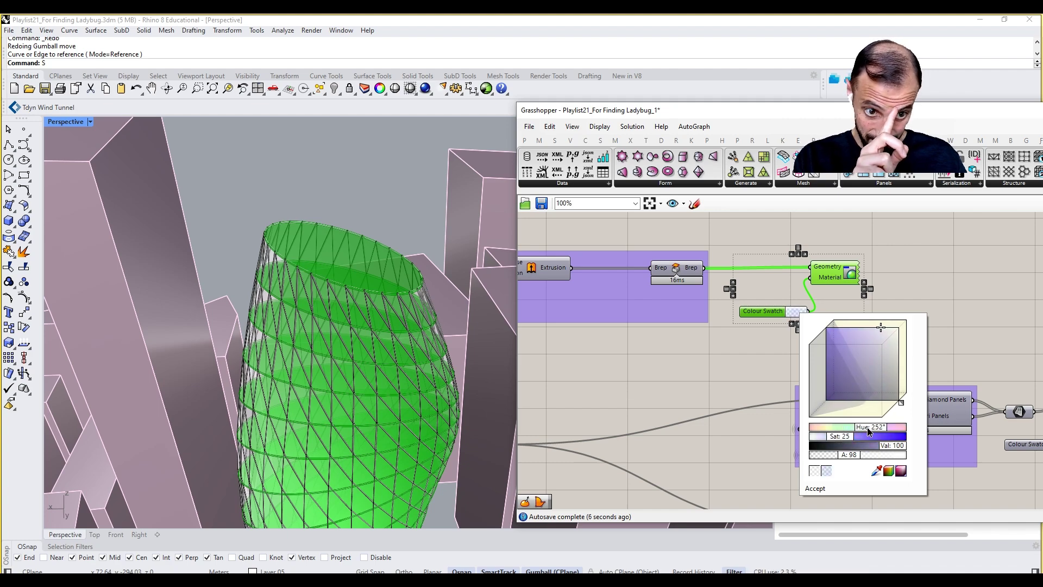
left_click(673, 373)
scroll(381, 349, "down", 5)
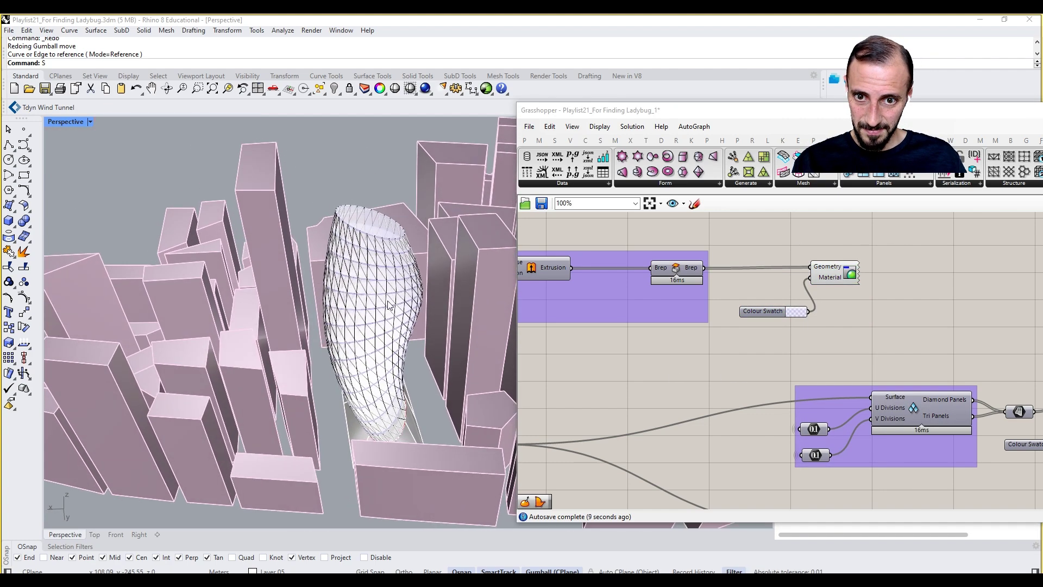
scroll(383, 233, "up", 3)
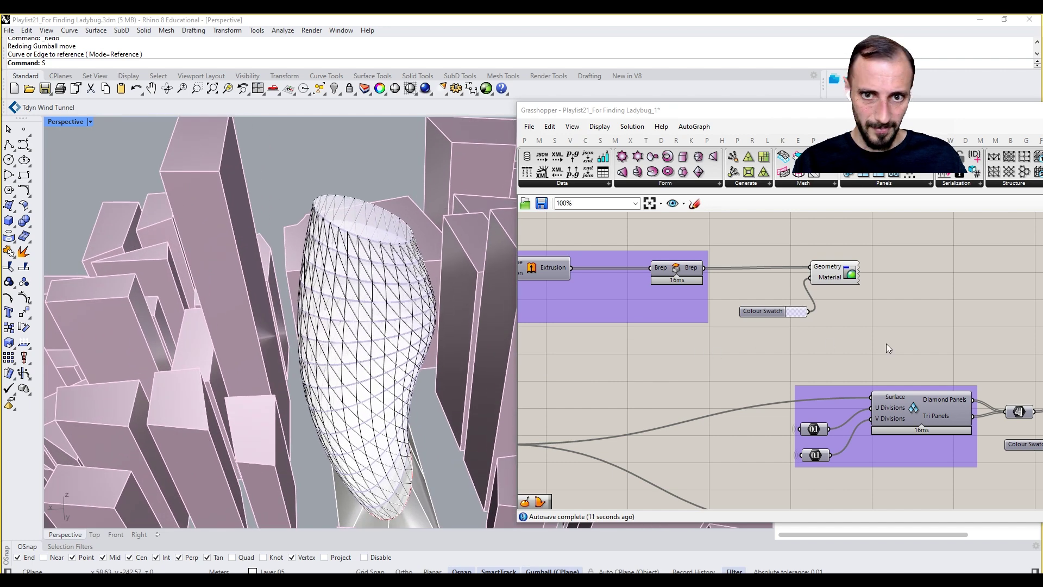
Set the alpha of the floor swatch to 0.
right_click_drag(816, 318, 835, 299)
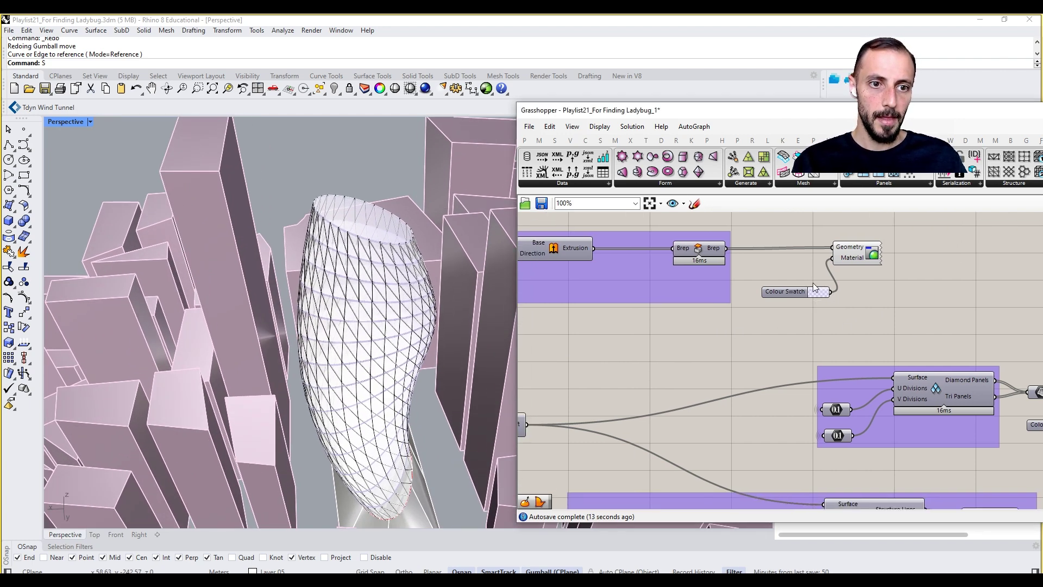
left_click(817, 295)
left_click_drag(871, 439, 825, 438)
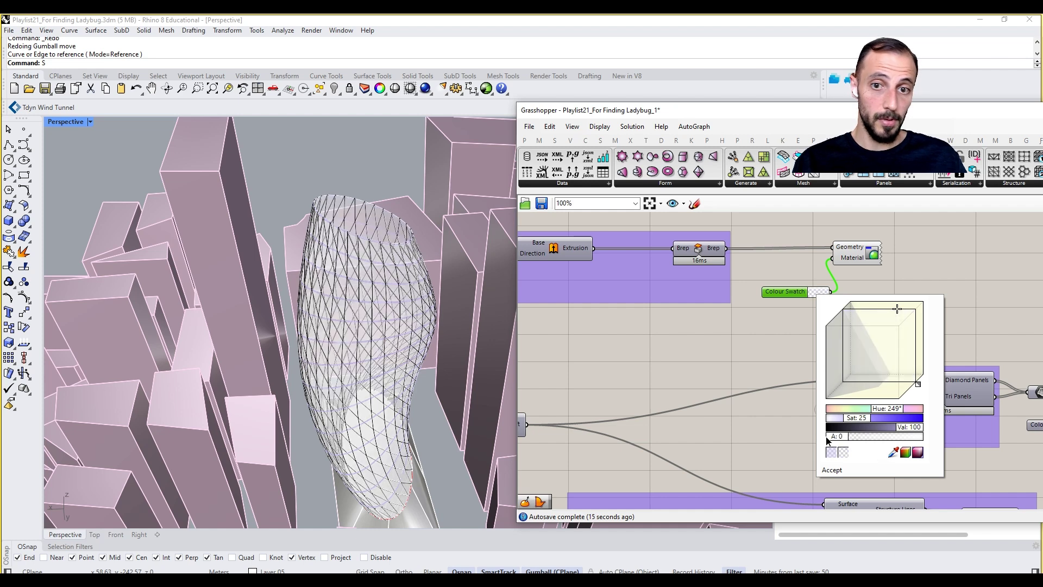
Copy the weather URL panel, EPW import, analysis period and sky matrix components to the empty area below the tower definition.
scroll(747, 393, "down", 5)
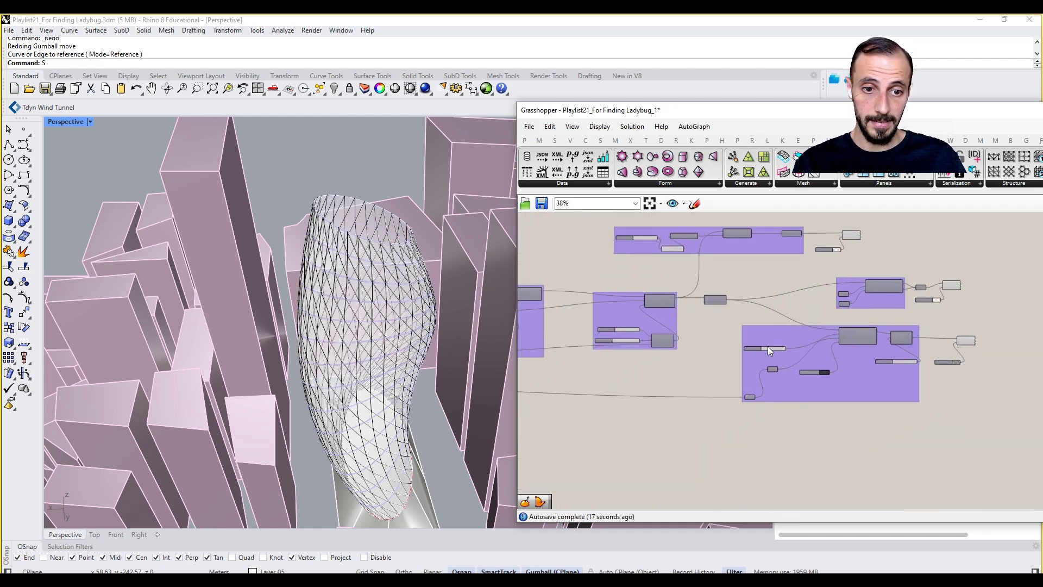
scroll(690, 308, "down", 3)
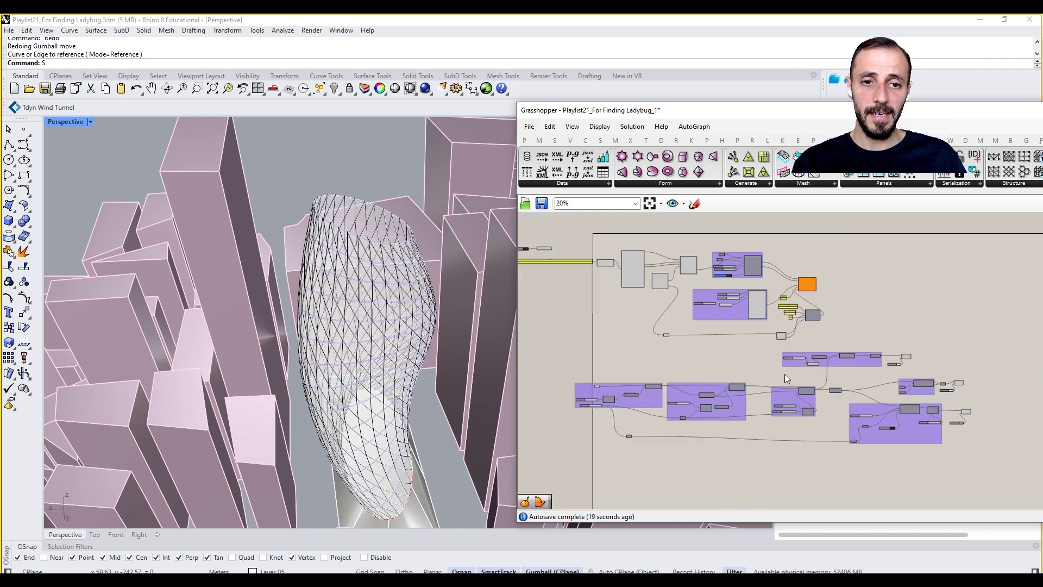
scroll(666, 305, "up", 5)
left_click_drag(756, 303, 625, 363)
left_click_drag(977, 266, 758, 429, "shift")
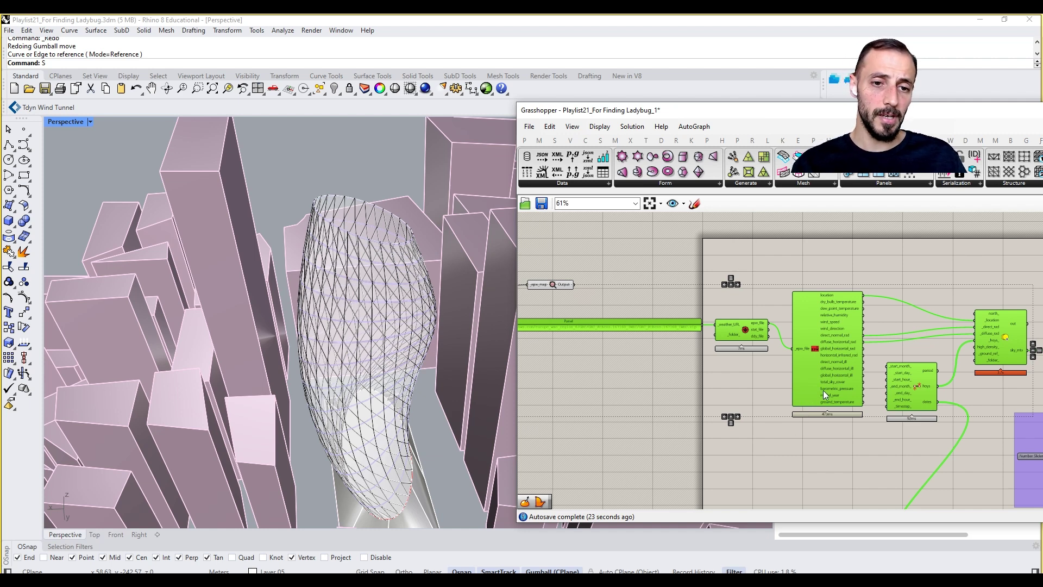
scroll(821, 388, "down", 6)
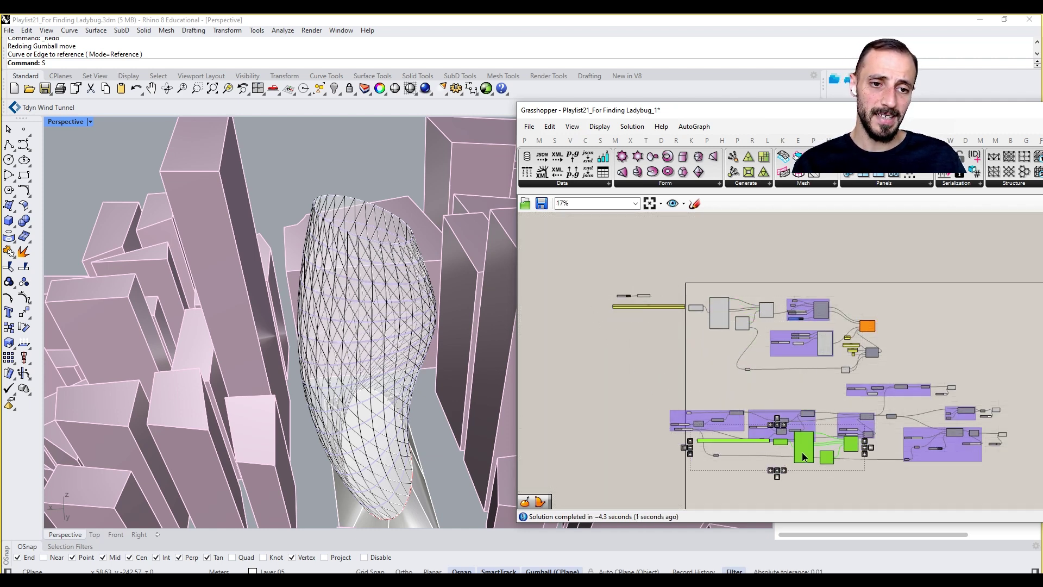
left_click_drag(804, 461, 813, 479)
right_click_drag(813, 479, 783, 413)
left_click_drag(783, 412, 834, 440)
scroll(834, 440, "up", 3)
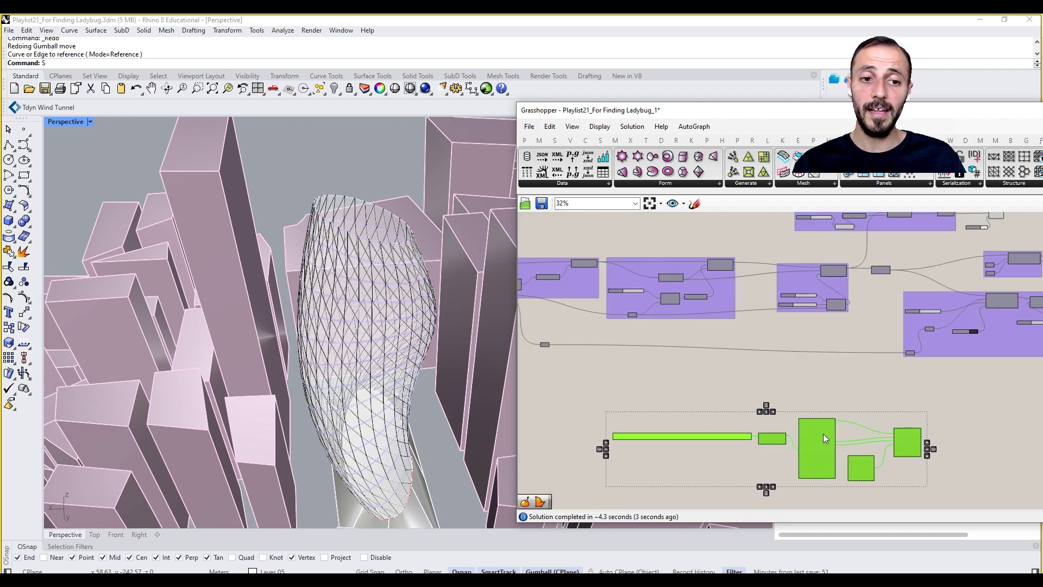
Move the copied analysis period and sky matrix components farther from the EPW import to make room for inputs.
scroll(817, 438, "up", 5)
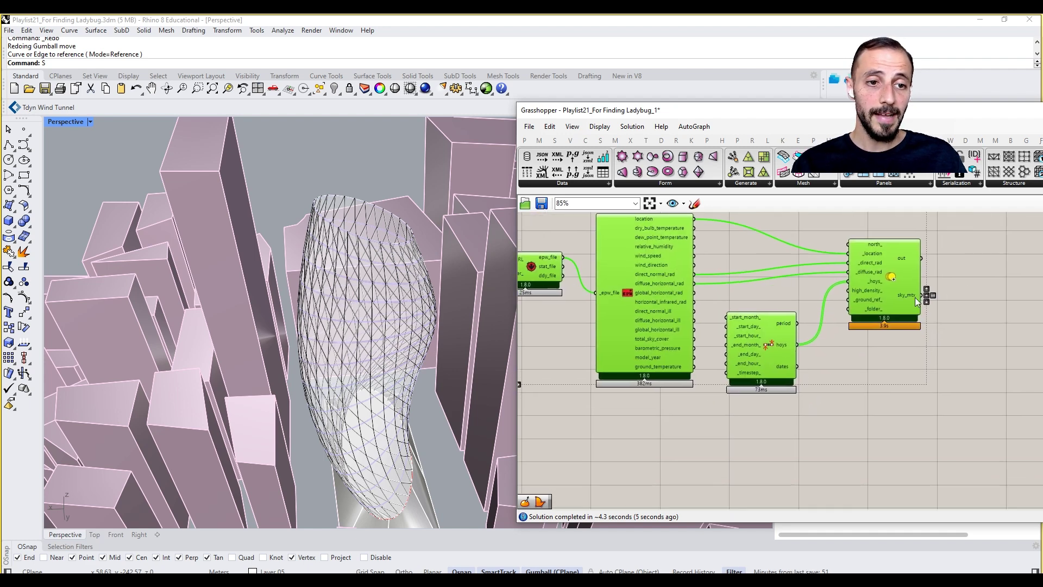
left_click_drag(922, 259, 811, 325)
left_click_drag(934, 259, 843, 363)
left_click(765, 428)
Add a number slider with value 6 and connect it to the analysis period's start month.
double_click(745, 409)
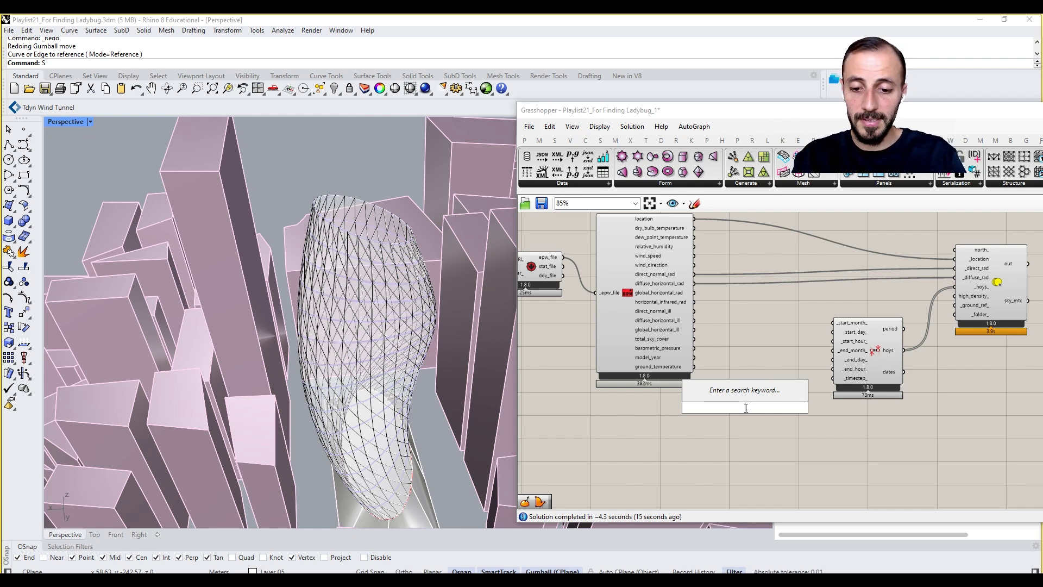
type("6")
key("Return")
left_click_drag(744, 407, 842, 325)
Connect a new slider with value 1 to the start day and disconnect hoys from the copied sky matrix.
scroll(816, 315, "up", 3)
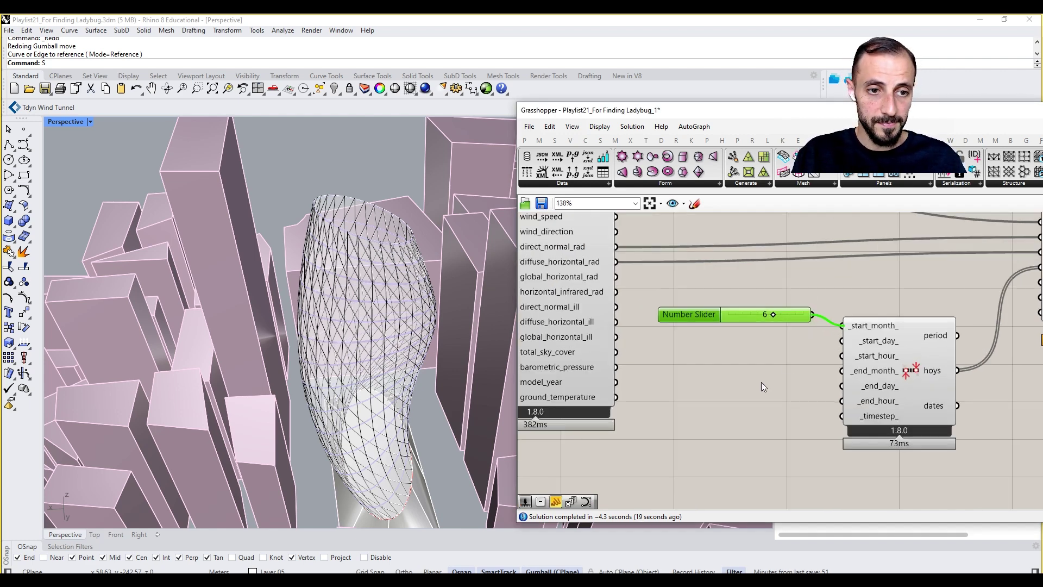
double_click(737, 388)
type("1")
key("Return")
right_click(739, 388)
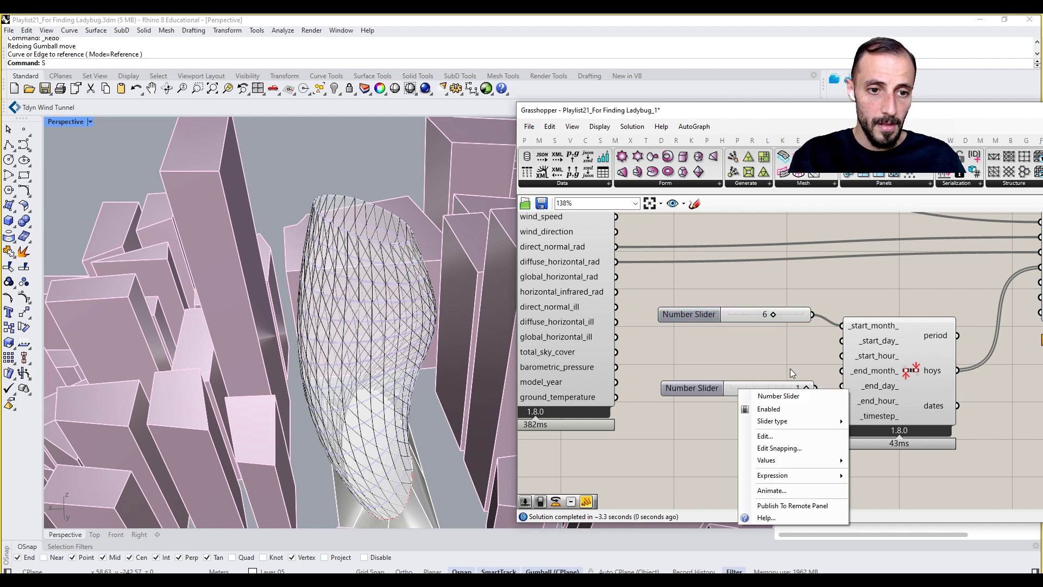
right_click_drag(834, 385, 772, 406)
left_click_drag(970, 307, 963, 302, "ctrl")
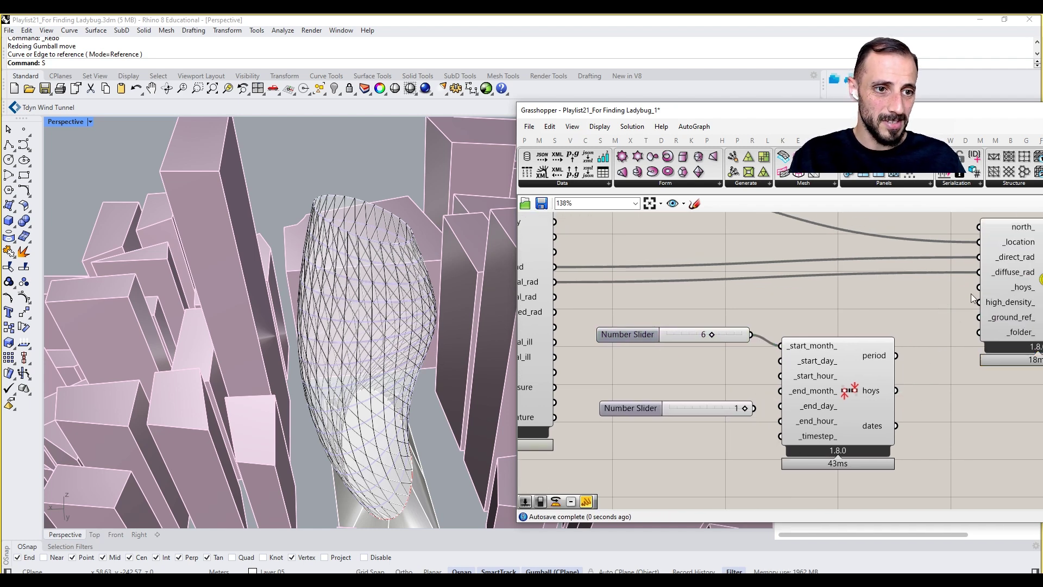
left_click_drag(726, 404, 781, 360)
Add a number slider with value 0 and connect it to the analysis period's start hour.
double_click(701, 399)
type("number slider")
key("Return")
left_click_drag(705, 401, 677, 396)
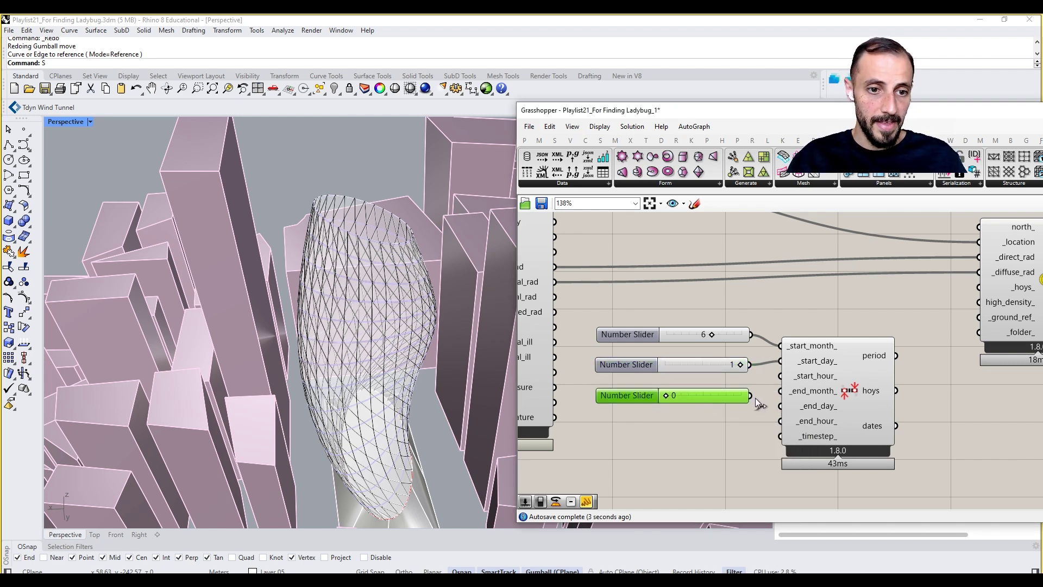
left_click_drag(751, 396, 781, 380)
Connect a new slider with value 8 to the end month and shift the analysis period component away from the sliders.
double_click(718, 438)
type("8")
key("Return")
left_click_drag(708, 439, 657, 444)
left_click_drag(738, 446, 780, 377)
left_click_drag(834, 418, 877, 425)
Add a number slider with value 31 and connect it to the analysis period's end day.
double_click(742, 488)
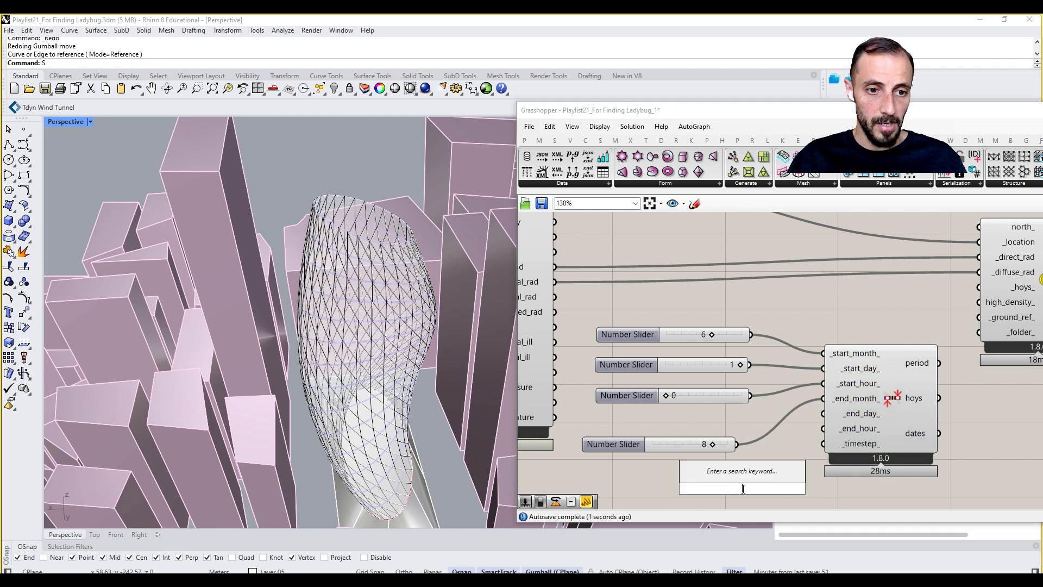
type("31")
key("Return")
left_click_drag(730, 488, 673, 476)
left_click_drag(766, 477, 825, 414)
Connect a new slider with value 23 to the analysis period's end hour, and connect its hoys output to the sky matrix.
right_click_drag(827, 413, 827, 366)
double_click(768, 450)
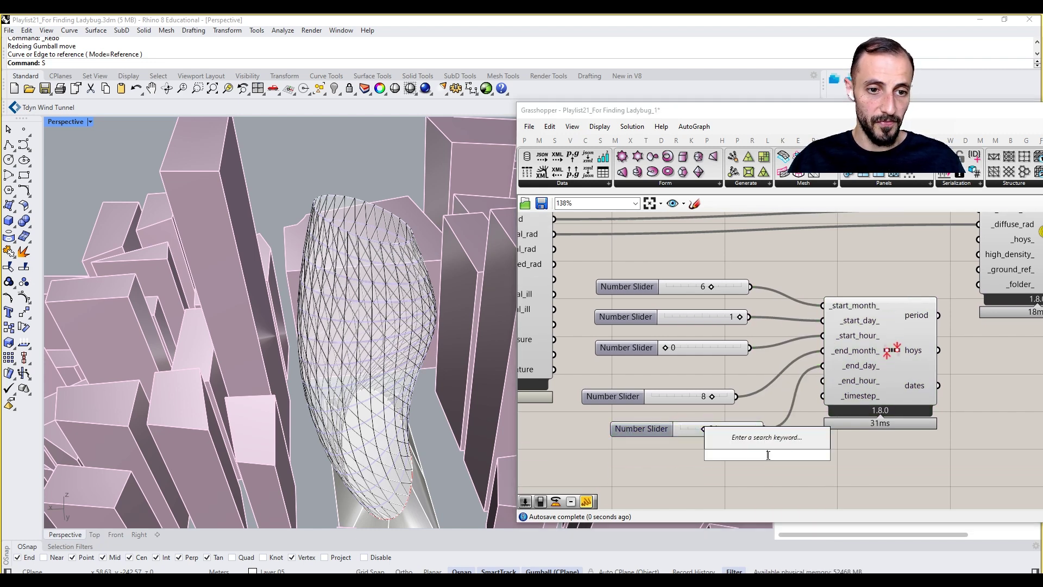
type("23")
key("Return")
left_click_drag(767, 455, 736, 456)
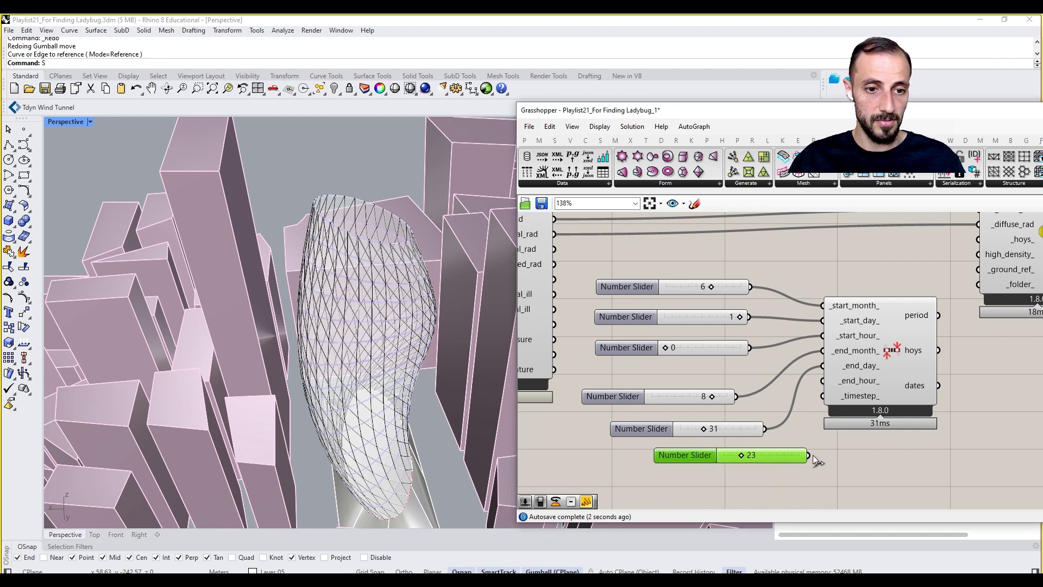
left_click_drag(812, 455, 823, 381)
right_click_drag(924, 353, 785, 434)
left_click_drag(800, 432, 838, 322)
Add a Ladybug Incident Radiation component beside the sky matrix and connect sky_mtx to it.
scroll(829, 419, "down", 5)
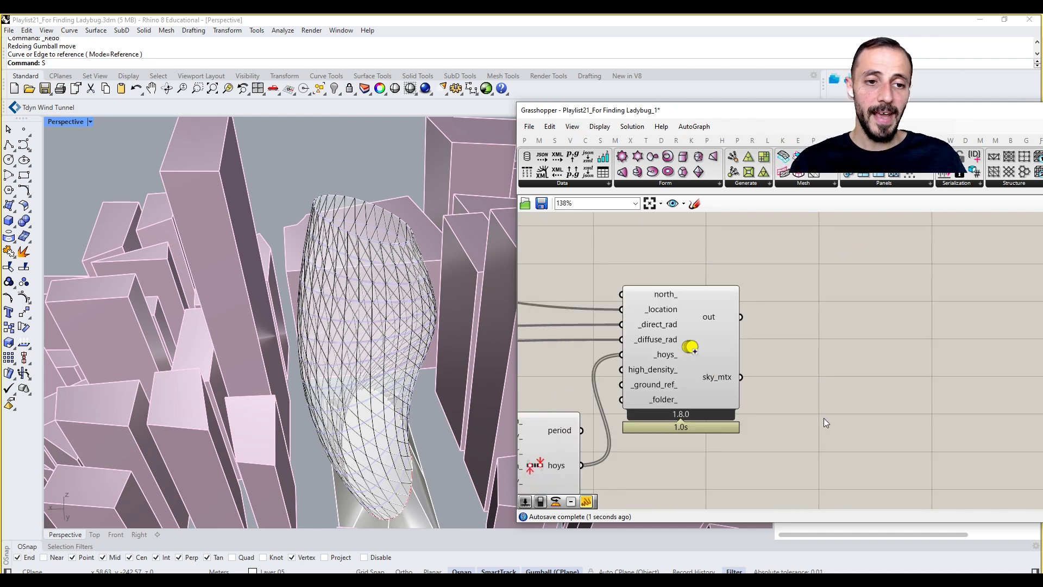
double_click(825, 340)
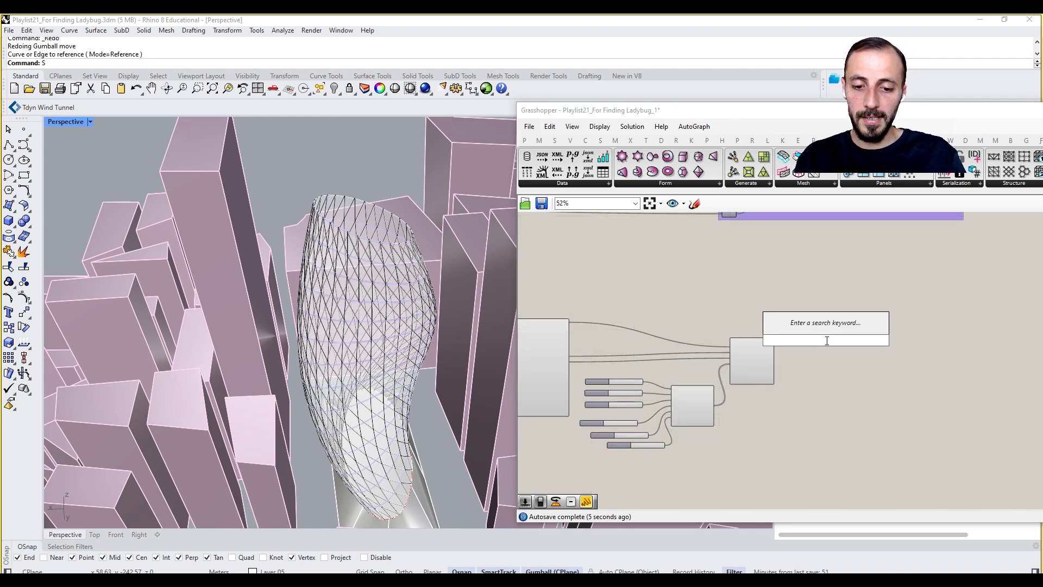
type("radia")
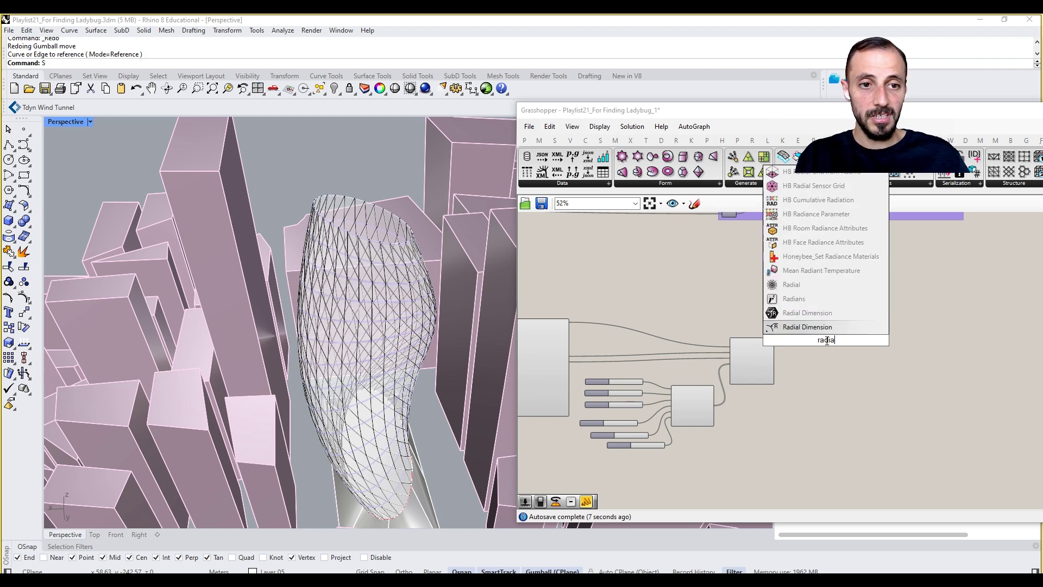
type("tion")
left_click(818, 327)
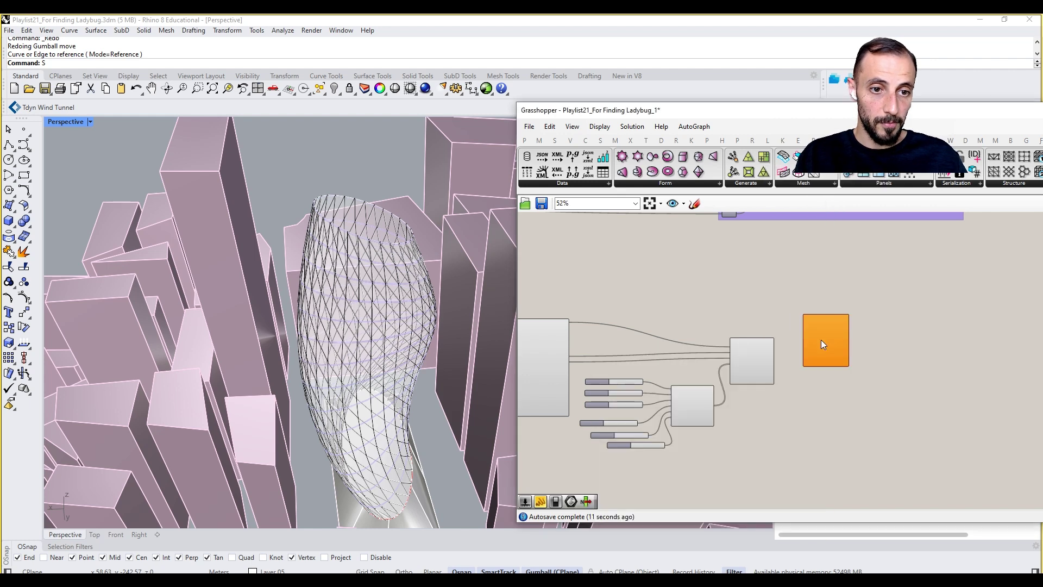
scroll(822, 345, "up", 3)
left_click_drag(832, 359, 870, 375)
left_click_drag(729, 395, 825, 310)
Move the weather and analysis period components closer beneath the tower definition and reposition the radiation component alongside them.
scroll(832, 321, "down", 5)
right_click_drag(833, 321, 833, 358)
scroll(805, 388, "down", 2)
scroll(838, 347, "down", 3)
left_click_drag(839, 343, 675, 405)
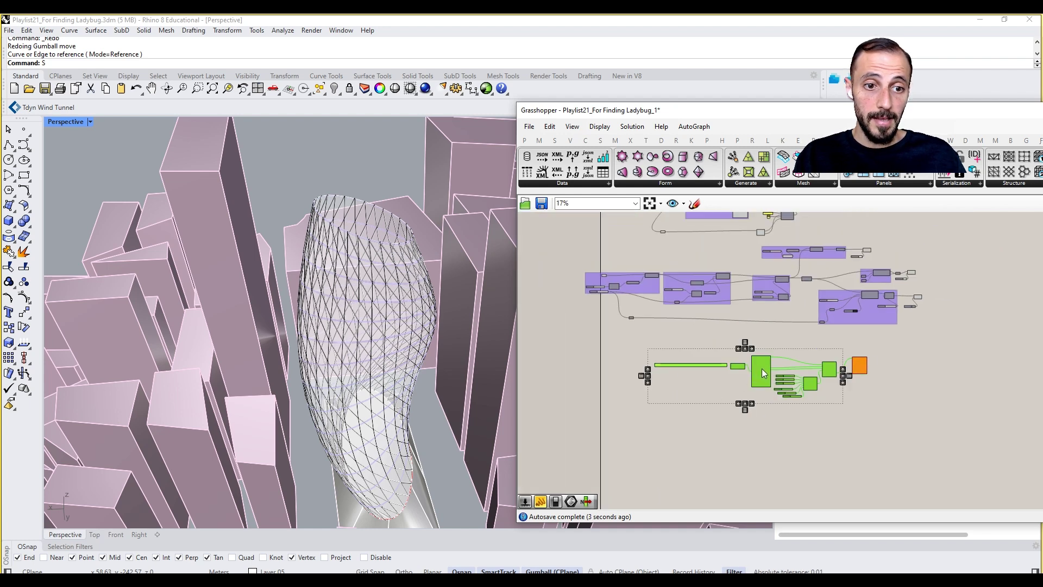
left_click_drag(762, 368, 712, 357)
left_click_drag(860, 369, 848, 357)
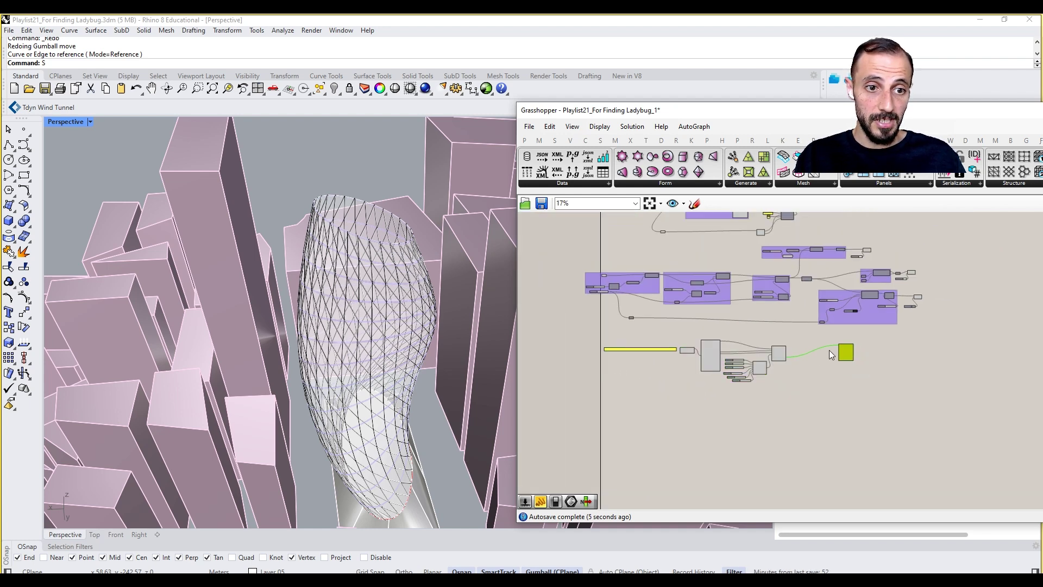
Add a Brep container just before the radiation component.
scroll(830, 347, "up", 5)
double_click(805, 377)
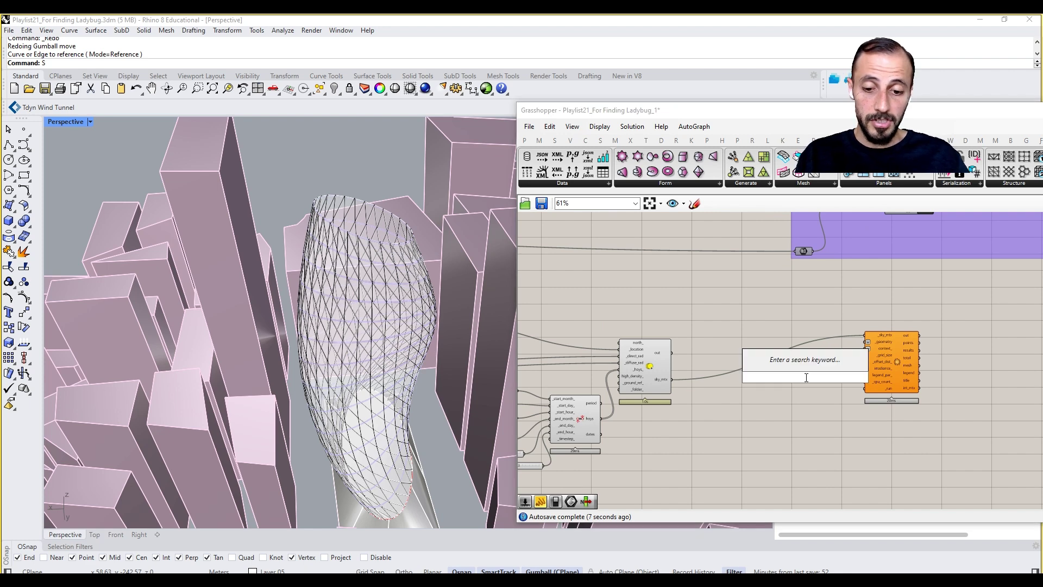
type("geo")
key("BackSpace")
key("BackSpace")
key("BackSpace")
type("brep")
key("Return")
scroll(771, 302, "down", 5)
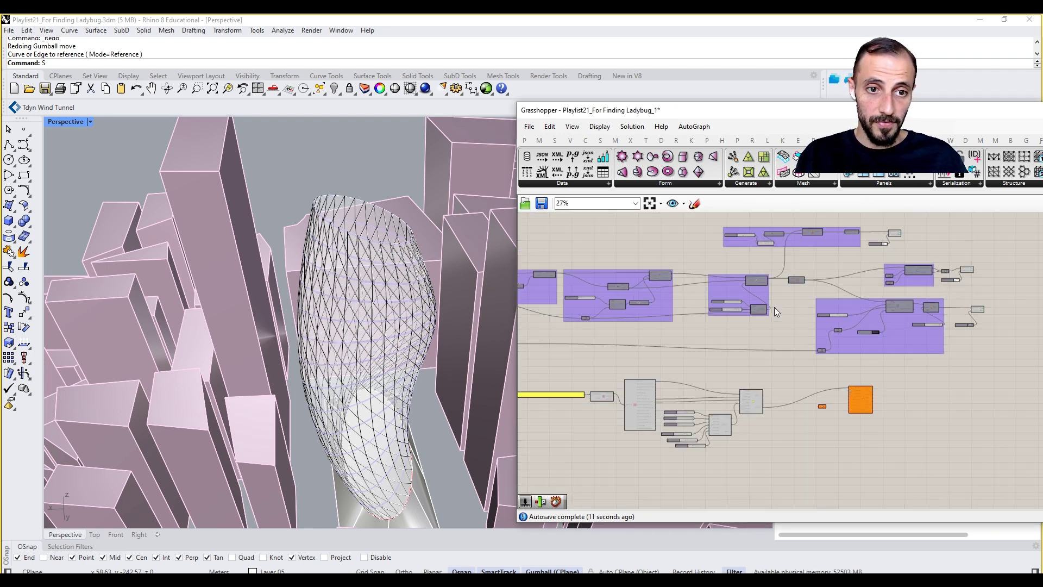
scroll(762, 266, "up", 5)
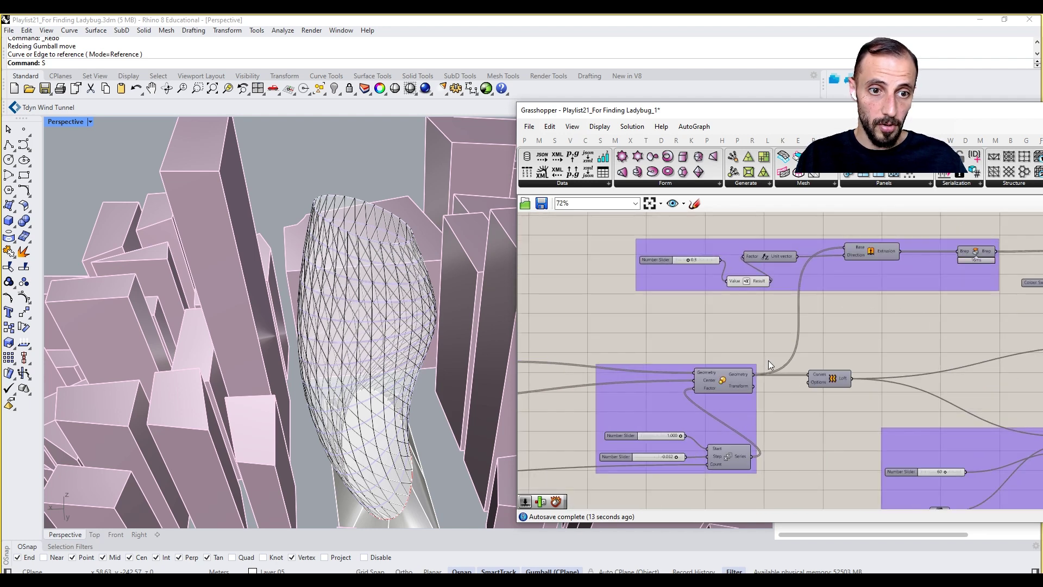
double_click(782, 405)
type("su")
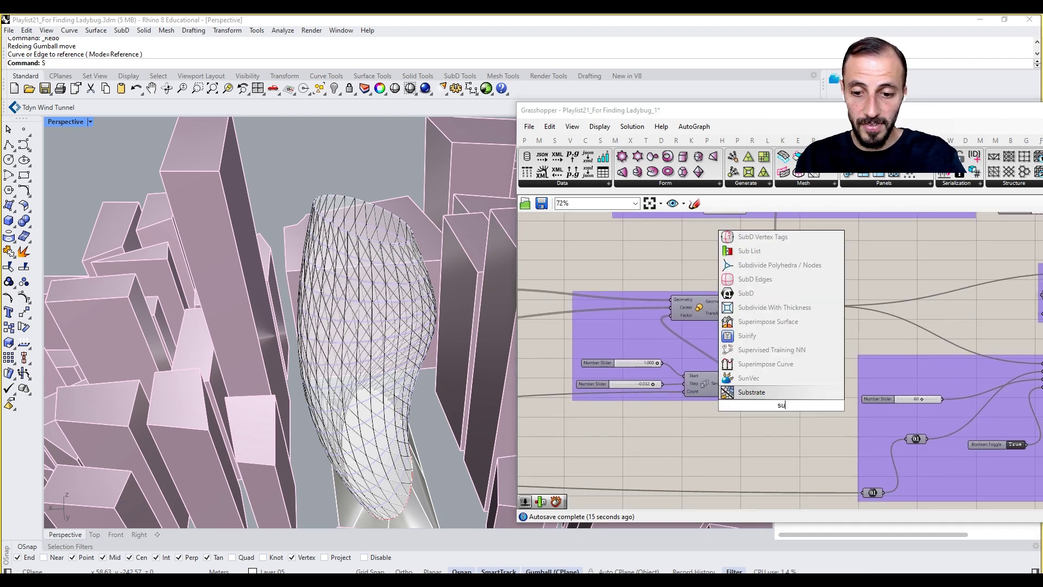
type("rface")
left_click(757, 438)
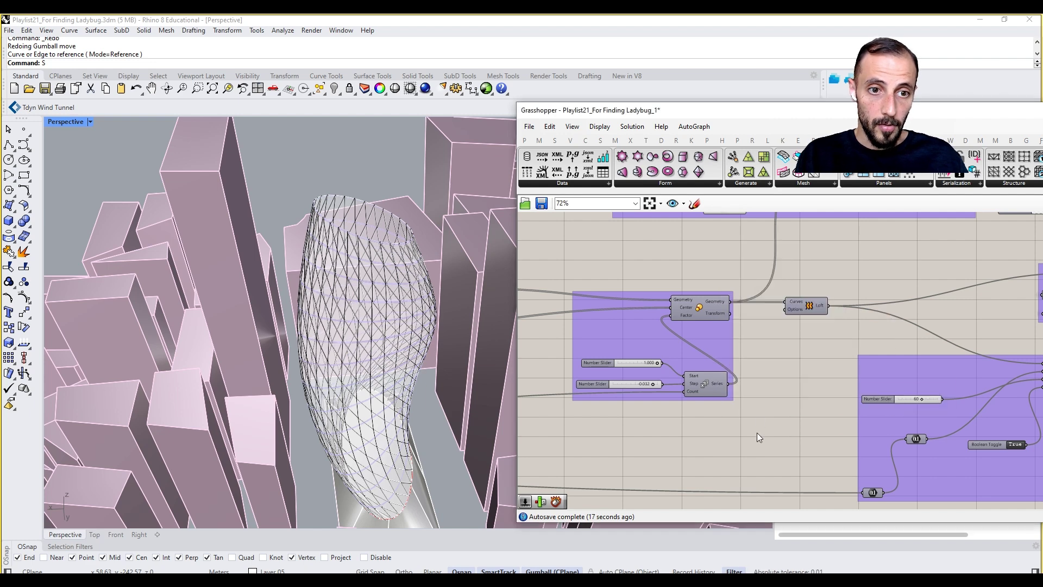
Add a Boundary Surfaces component below the Scale group and connect the scaled floor curves to its Edges input.
double_click(757, 439)
type("boundary")
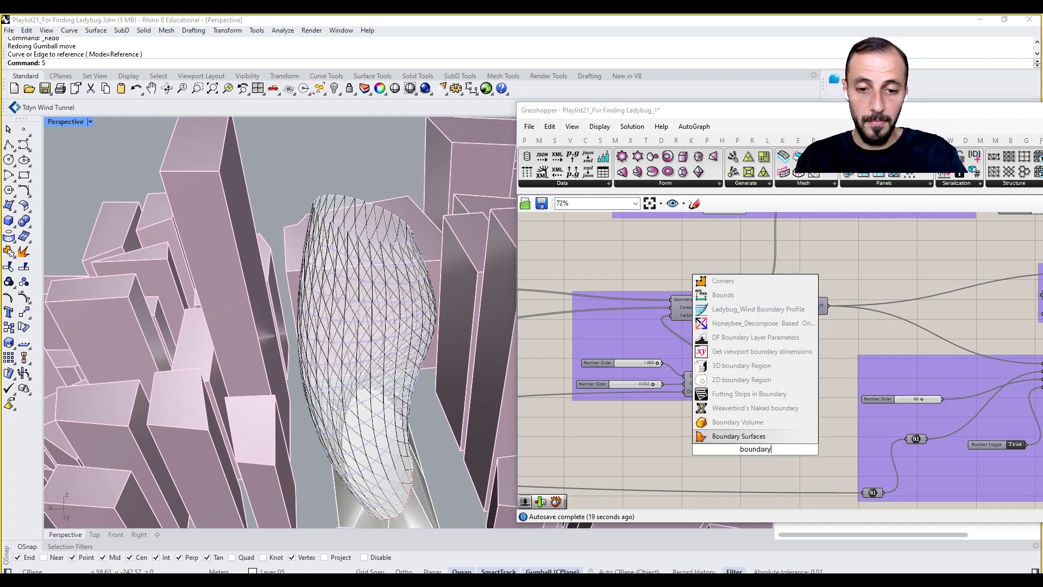
left_click(744, 434)
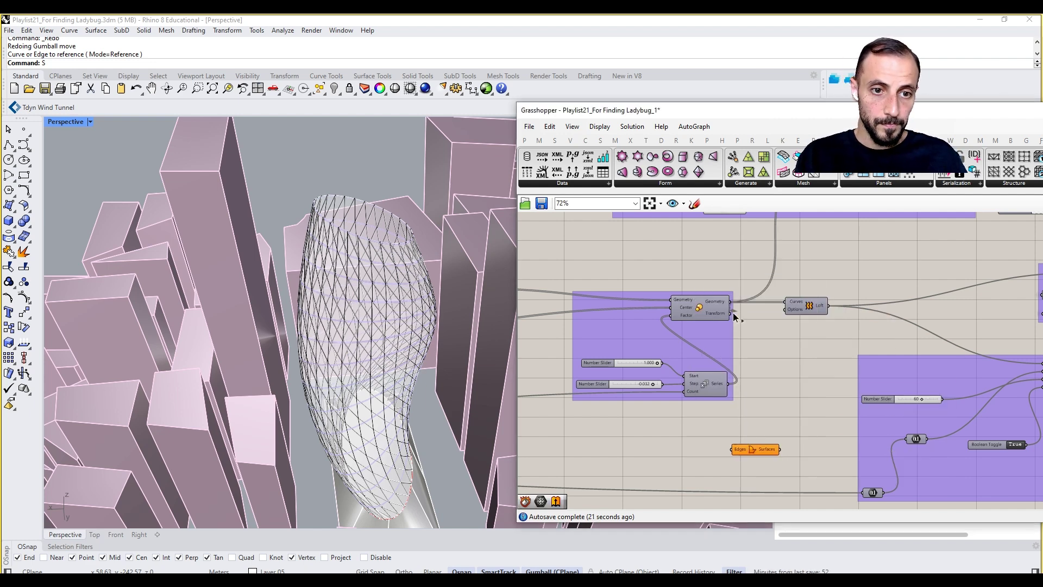
left_click_drag(738, 335, 735, 450)
Hide the wire into the Boundary Surfaces Edges input and turn off the component's preview.
right_click(736, 449)
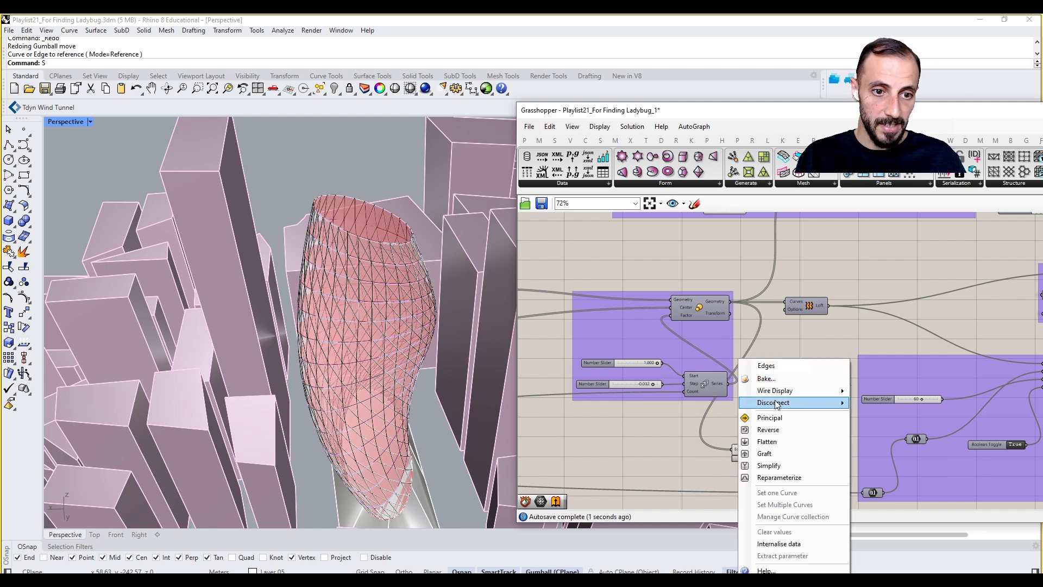
mouse_move(777, 395)
left_click(891, 415)
right_click_drag(779, 442, 769, 382)
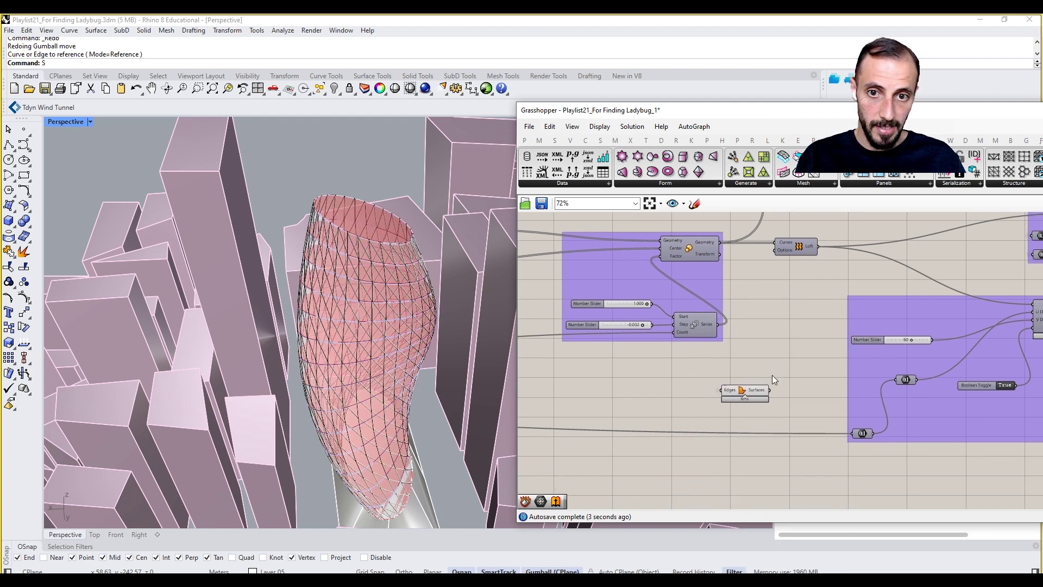
right_click(744, 386)
right_click(740, 389)
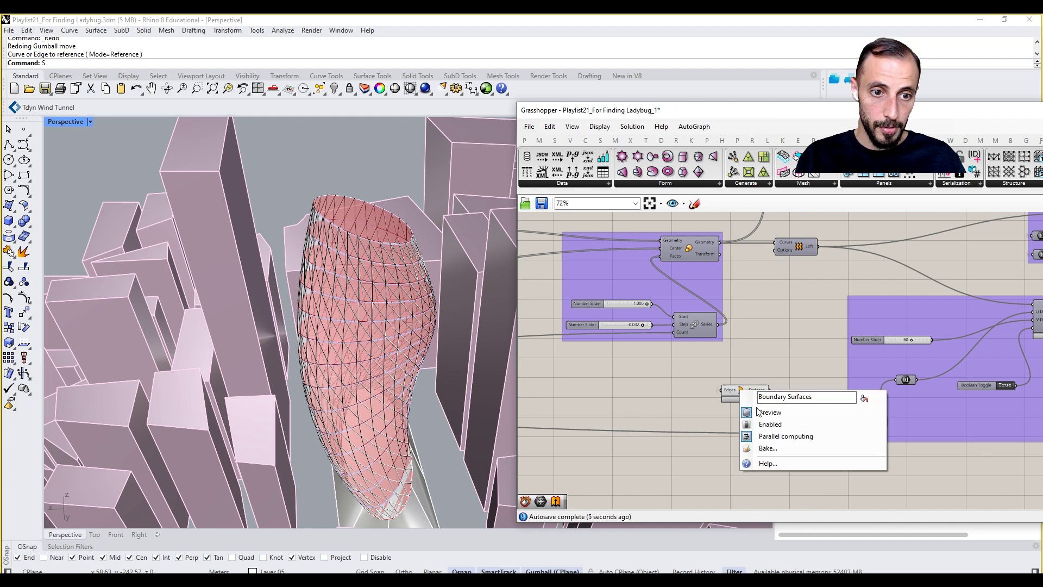
left_click(757, 410)
Move Boundary Surfaces next to the radiation component and connect its Surfaces output to the _geometry input.
left_click_drag(752, 396, 788, 452)
scroll(745, 369, "down", 7)
scroll(759, 440, "up", 7)
right_click_drag(788, 451, 760, 447)
left_click_drag(756, 449, 900, 341)
Reference the context buildings surrounding the tower as multiple breps in the Brep container.
right_click(815, 385)
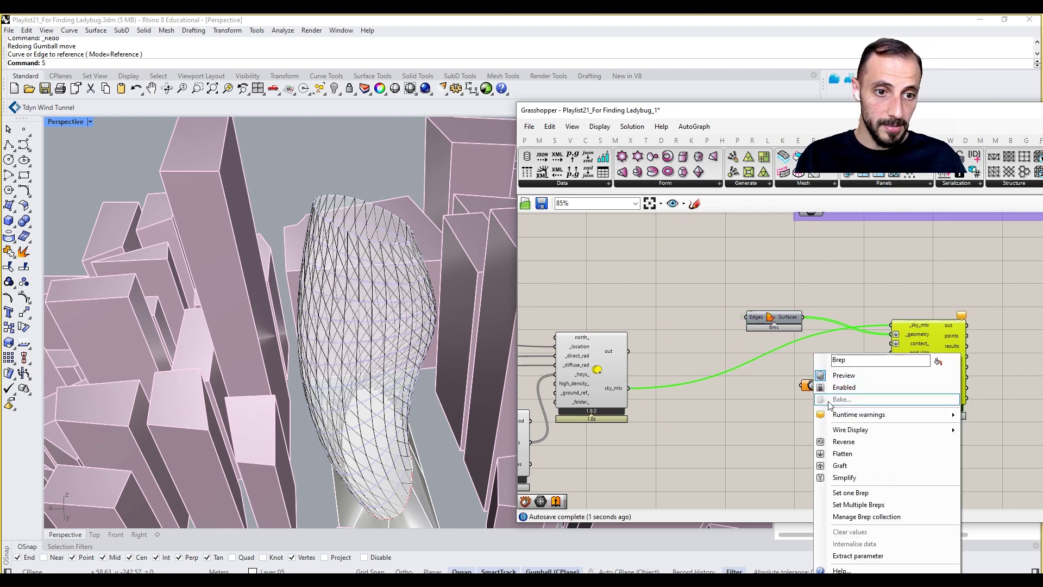
left_click(861, 505)
right_click_drag(492, 341, 476, 249)
scroll(458, 298, "down", 5)
right_click_drag(599, 248, 685, 217)
left_click_drag(744, 192, 436, 318)
right_click_drag(435, 317, 502, 402)
left_click(435, 354)
left_click(428, 382)
left_click(445, 252)
scroll(318, 253, "up", 10)
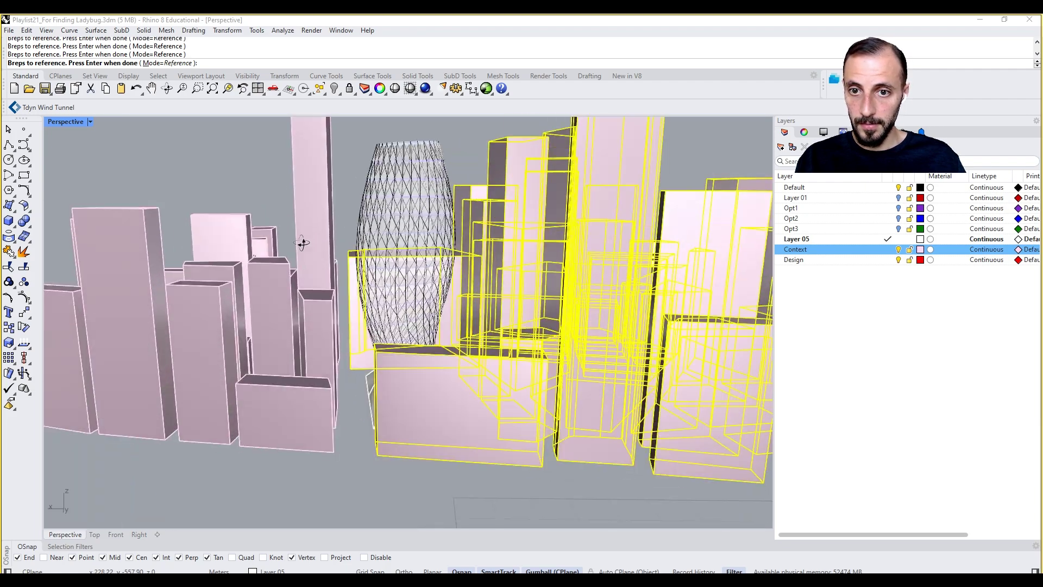
left_click_drag(337, 207, 56, 331)
left_click(290, 377)
right_click_drag(288, 375, 318, 379)
key("Return")
Connect the Brep container to the radiation component's context_ input, place it below Boundary Surfaces and turn off its preview.
right_click_drag(288, 295, 214, 296, "shift")
left_click_drag(820, 385, 893, 348)
left_click_drag(820, 383, 792, 344)
right_click(716, 334)
left_click(760, 356)
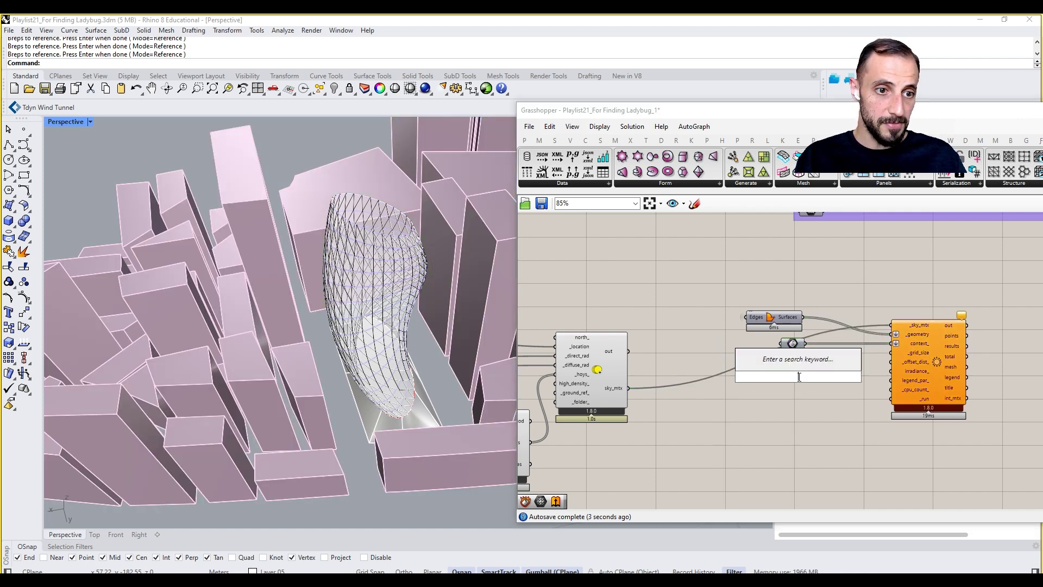
Add a number slider with value 1.00 and connect it to the radiation component's _grid_size_ input.
type("1")
key("Return")
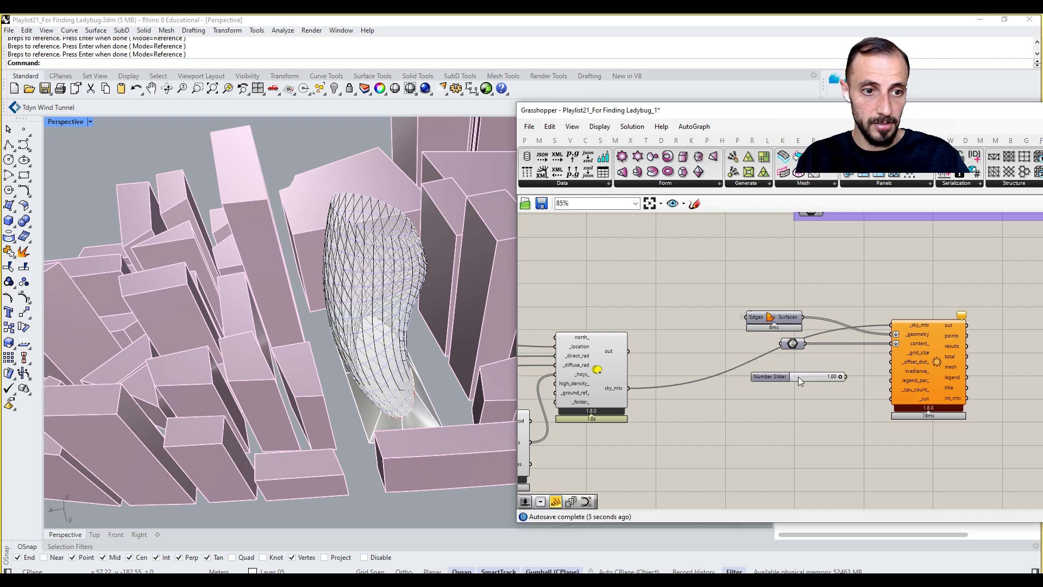
scroll(834, 367, "up", 2)
left_click_drag(835, 364, 910, 347)
Add a number slider with value 0.1 and connect it to the radiation component's _offset_dist_ input.
double_click(817, 386)
type("0")
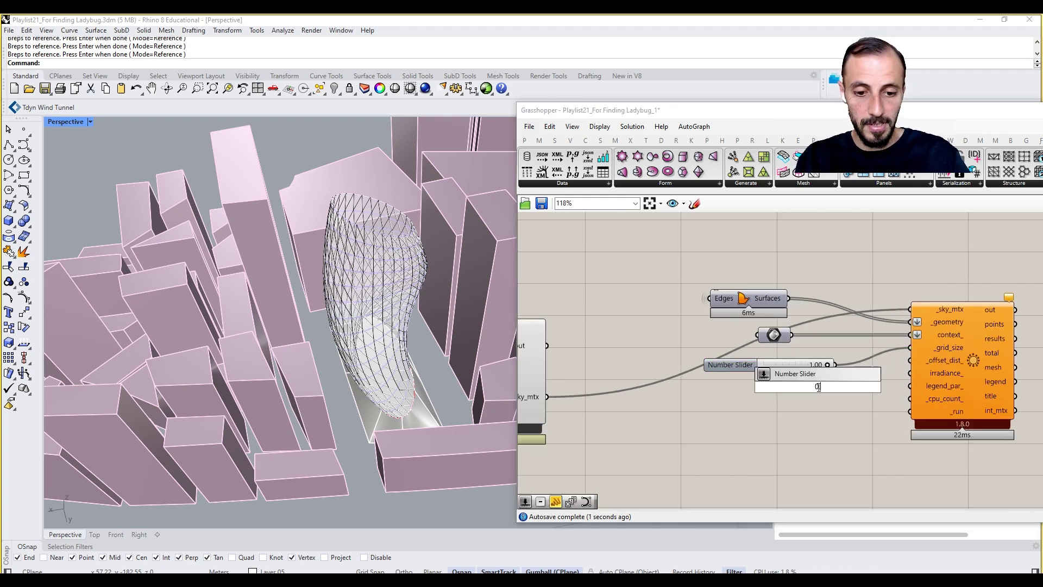
type(".1")
key("Return")
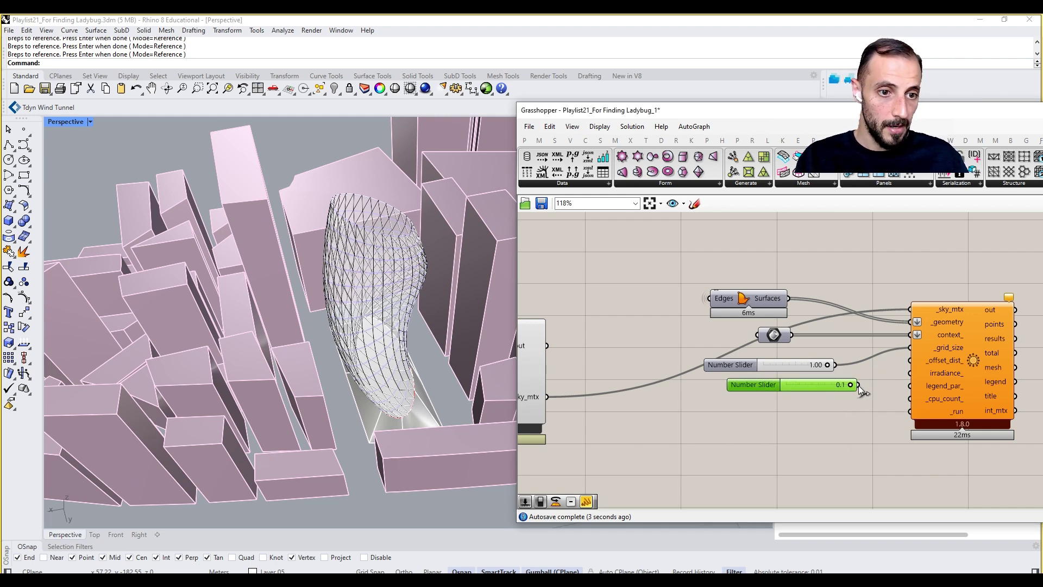
left_click_drag(857, 384, 910, 361)
Add an LB FalseStartToggle and connect it to the radiation component's _run input.
right_click_drag(938, 395, 856, 393)
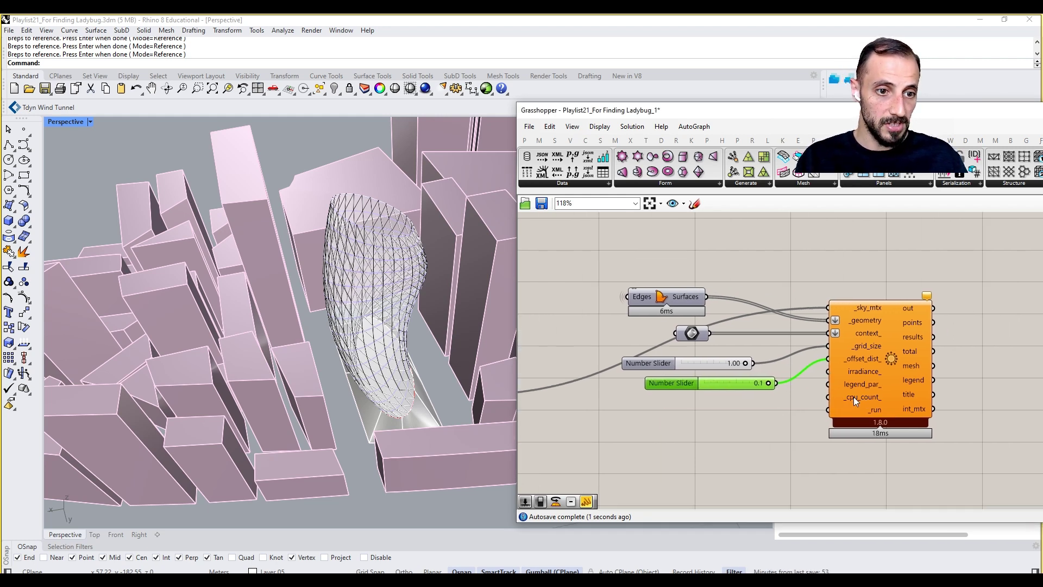
double_click(759, 457)
type("la")
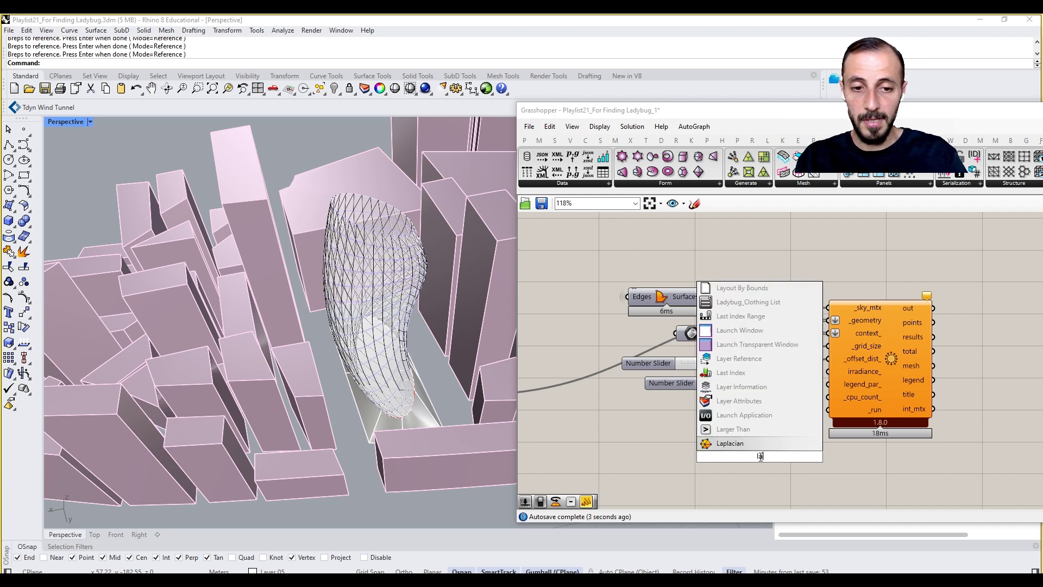
key("BackSpace")
type("b fals")
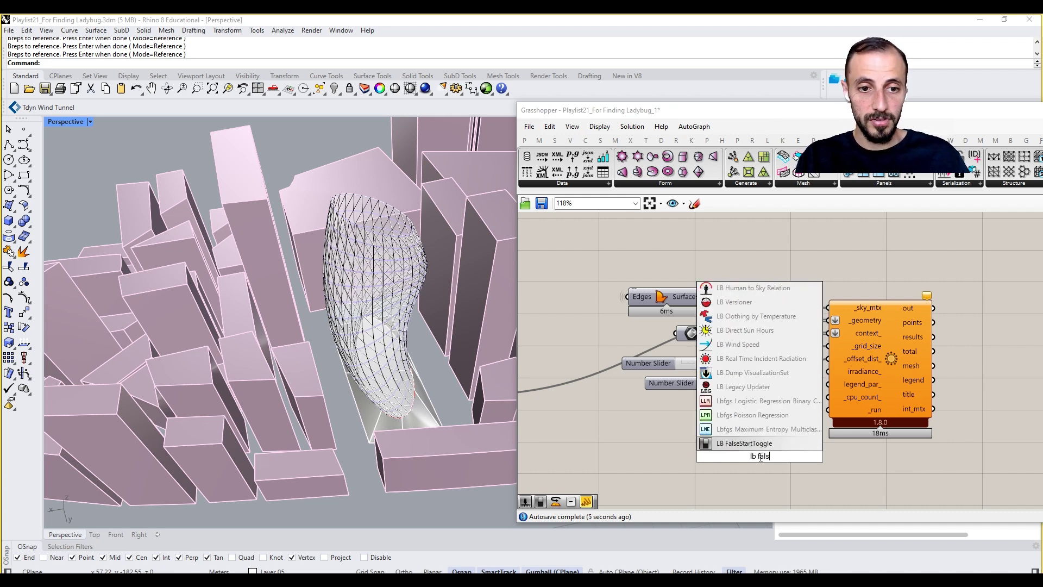
key("Return")
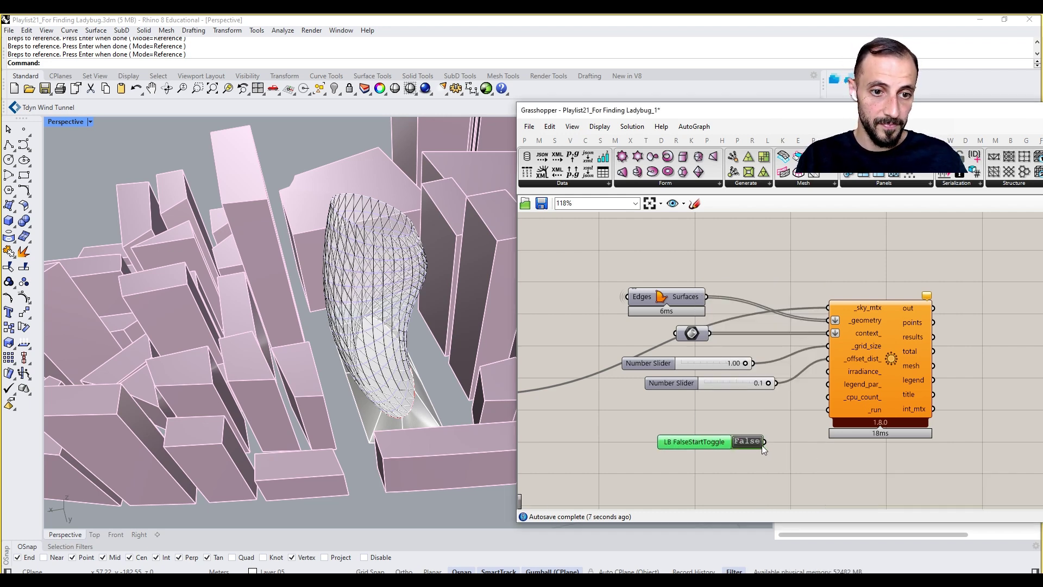
left_click_drag(765, 441, 826, 409)
Bring the earlier solar analysis's legend parameters, title components and spatial heatmap down beside the new radiation component.
scroll(822, 409, "down", 6)
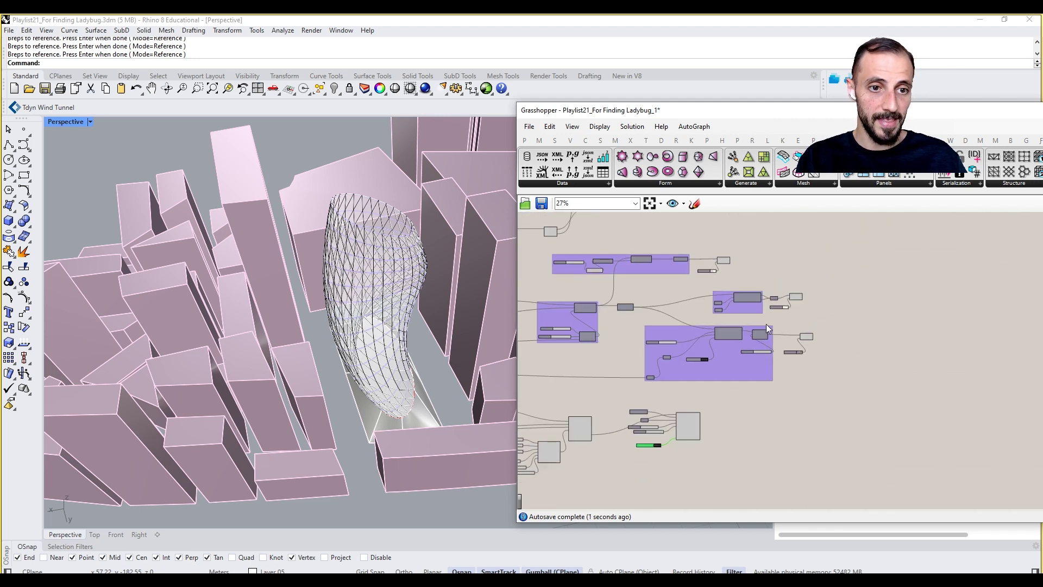
right_click_drag(733, 287, 721, 360)
right_click_drag(610, 309, 736, 325)
scroll(686, 249, "up", 4)
right_click_drag(671, 281, 895, 333)
scroll(699, 314, "down", 1)
left_click_drag(588, 295, 1031, 473)
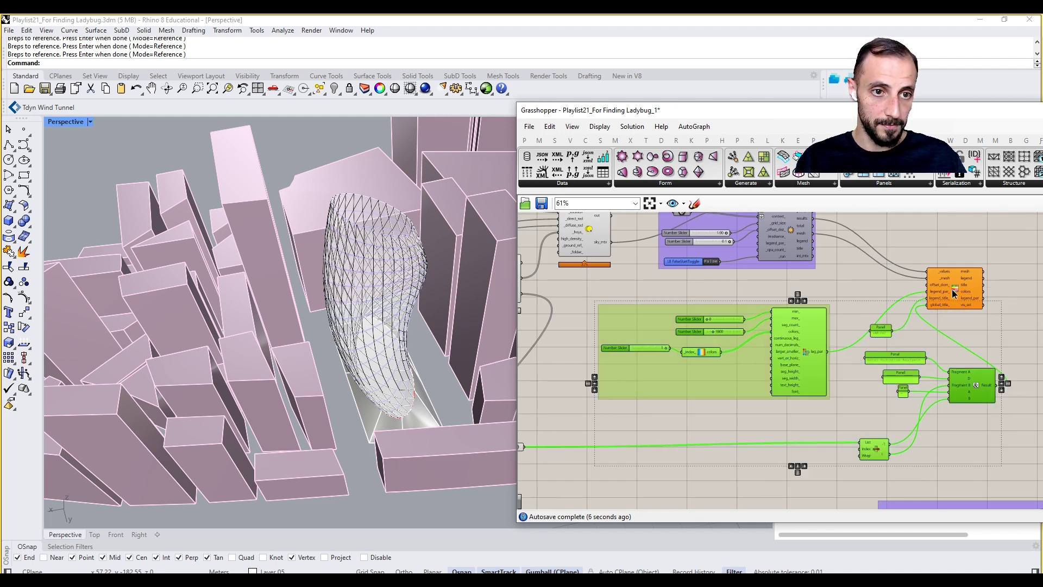
left_click(952, 289, "shift")
scroll(797, 301, "down", 6)
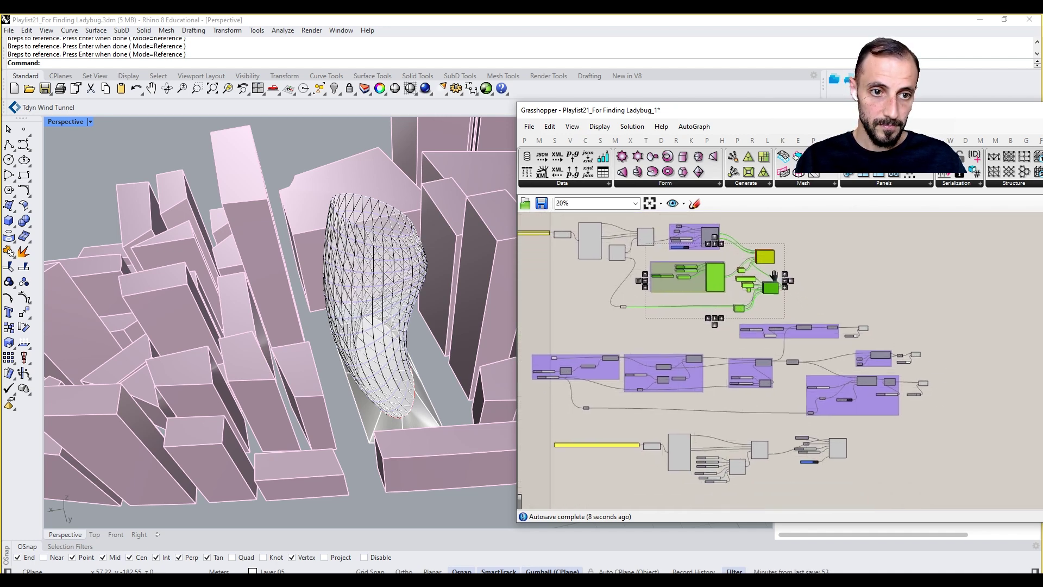
left_click_drag(774, 275, 921, 460)
Shift the legend, title and heatmap components closer to the new radiation component, and select the legend parameters group.
scroll(922, 460, "up", 5)
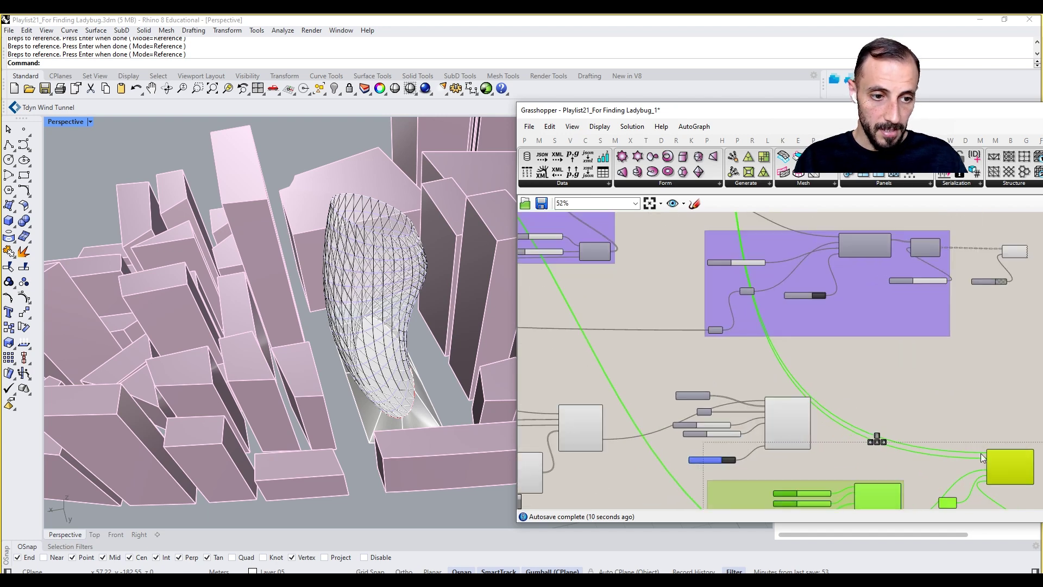
scroll(997, 461, "up", 2)
left_click_drag(994, 461, 933, 429)
left_click(800, 369)
right_click_drag(792, 430, 838, 285)
scroll(763, 397, "down", 2)
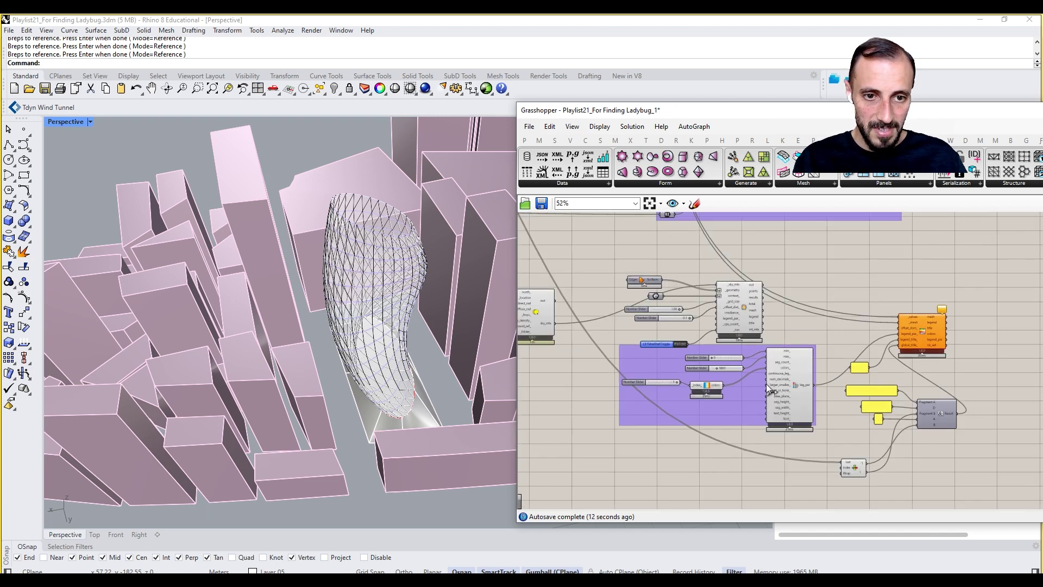
left_click(757, 387)
scroll(745, 412, "up", 3)
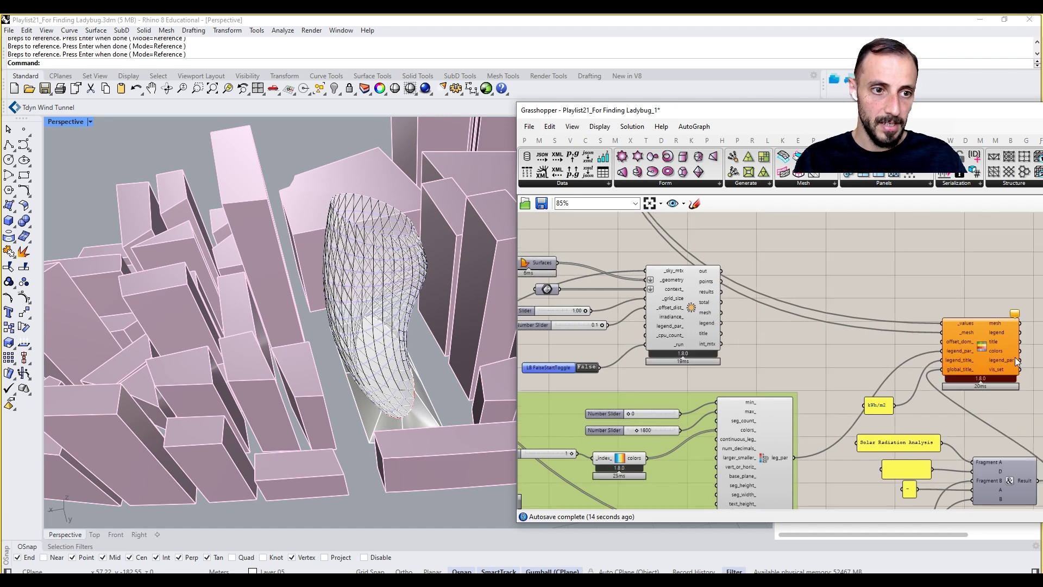
Move the spatial heatmap up beside the radiation component and connect results to its _values input and mesh to its _mesh input.
left_click_drag(991, 348, 983, 321)
left_click_drag(722, 292, 942, 300)
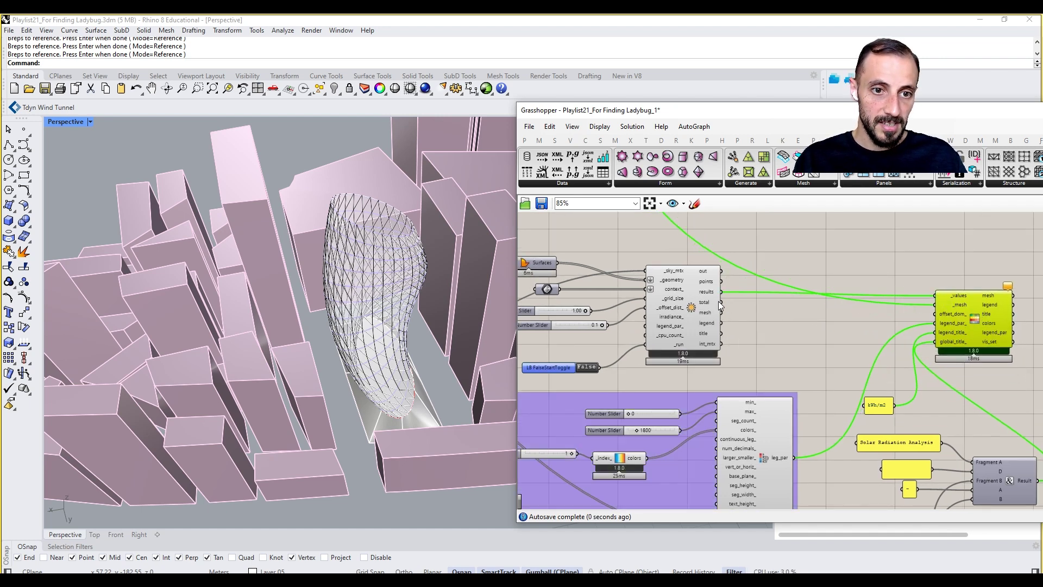
left_click_drag(721, 312, 943, 306)
Connect the new analysis period's dates output to the List input of the List Item component that feeds the title text.
right_click_drag(856, 464, 908, 408)
scroll(837, 408, "down", 3)
right_click_drag(629, 382, 702, 386)
scroll(654, 359, "up", 4)
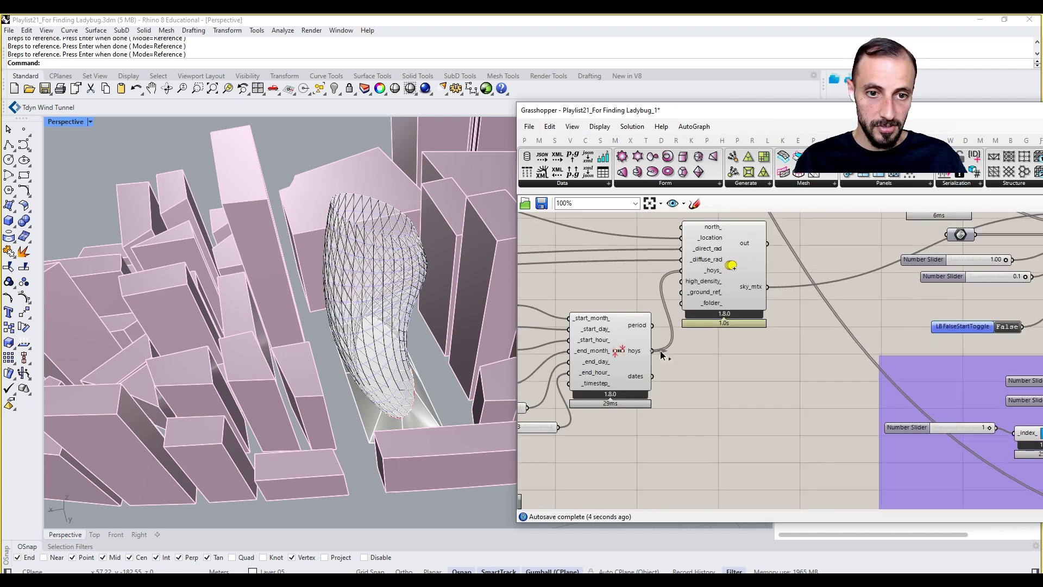
scroll(662, 355, "down", 4)
scroll(868, 379, "up", 4)
left_click_drag(868, 375, 870, 373)
mouse_move(878, 370)
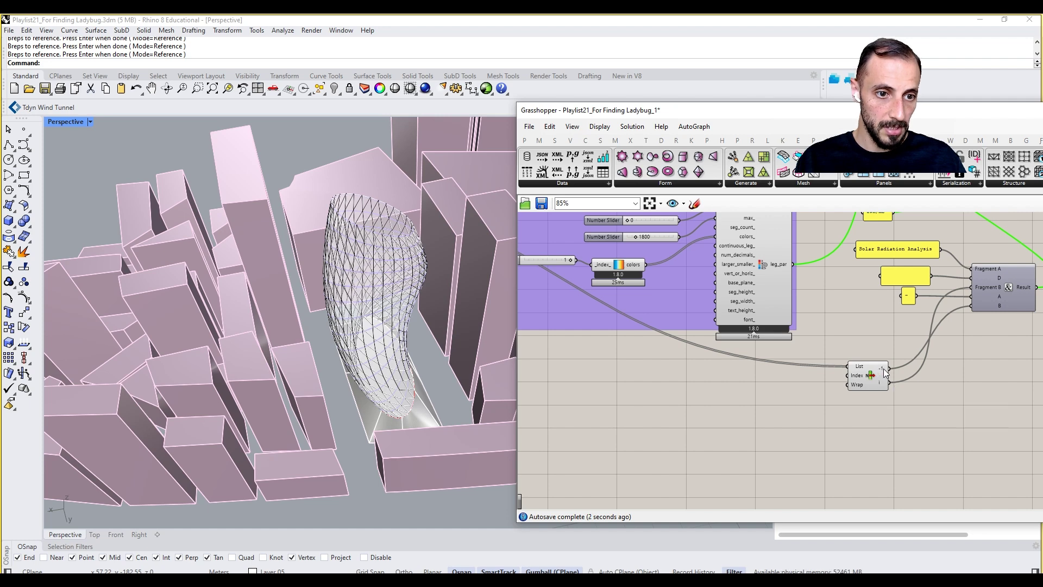
scroll(891, 375, "down", 4)
scroll(601, 303, "up", 3)
left_click_drag(625, 301, 765, 325)
scroll(641, 303, "down", 4)
scroll(916, 394, "up", 5)
scroll(781, 326, "up", 1)
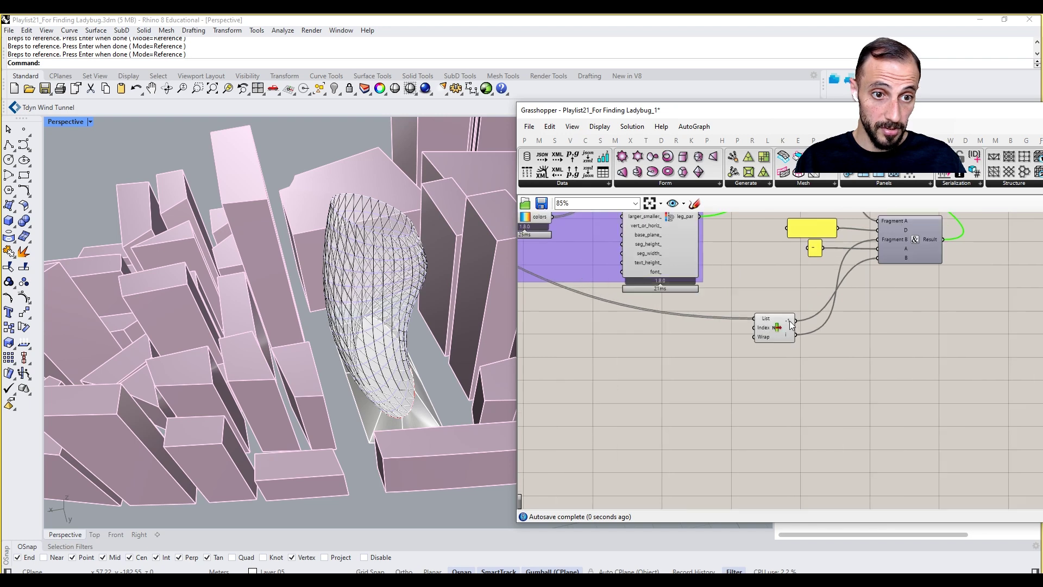
mouse_move(788, 331)
scroll(788, 331, "down", 4)
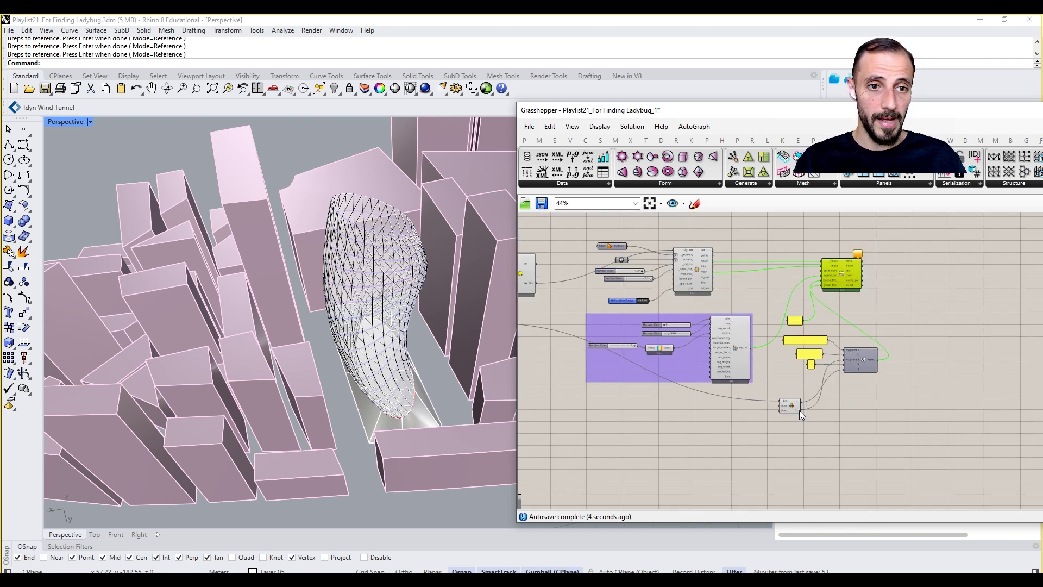
left_click(859, 317)
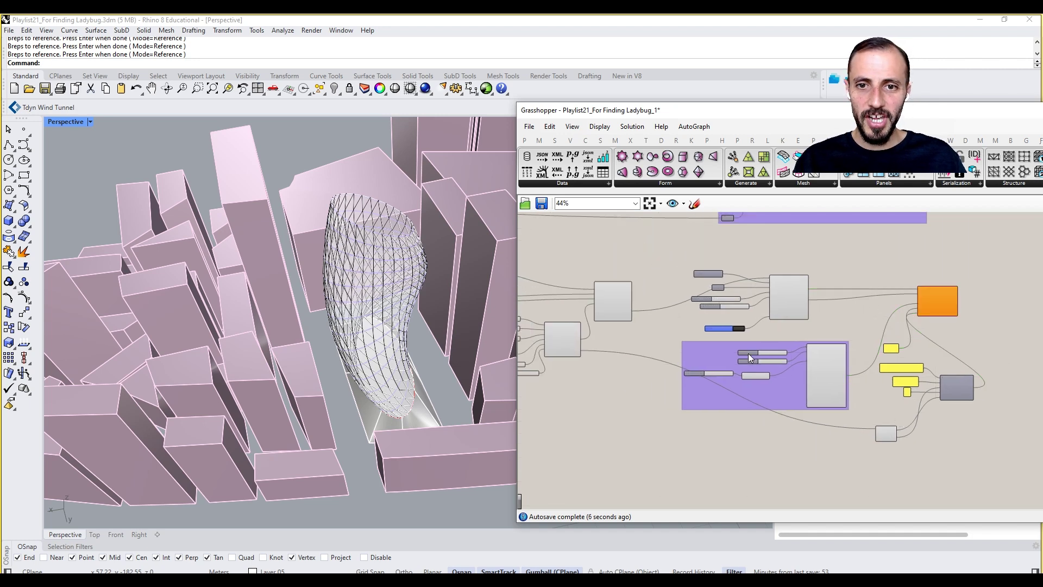
Move the tower's three preview components and their colour swatches farther from the geometry groups, spaced out in one column.
scroll(800, 378, "up", 3)
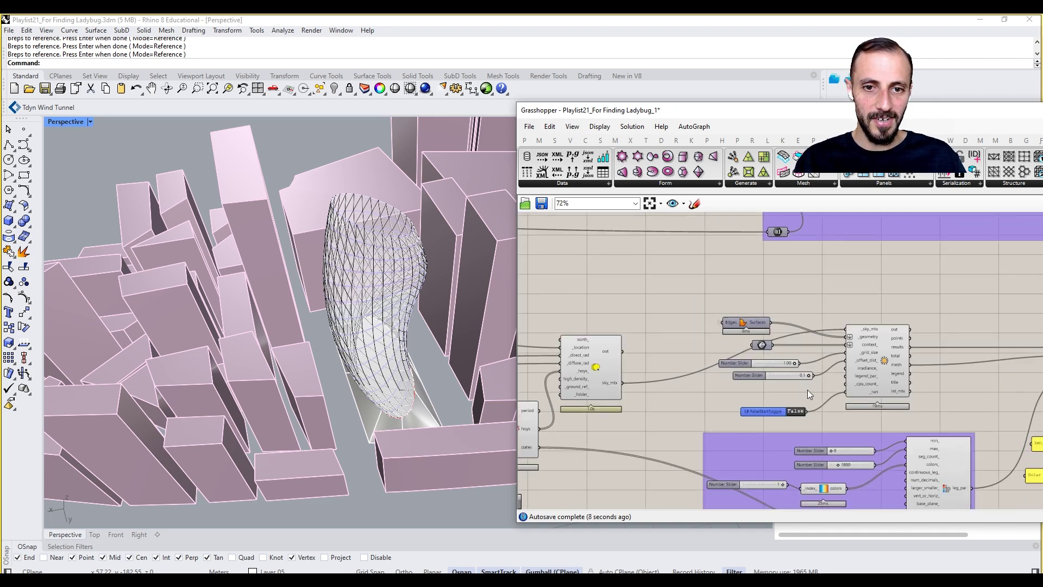
scroll(807, 389, "down", 4)
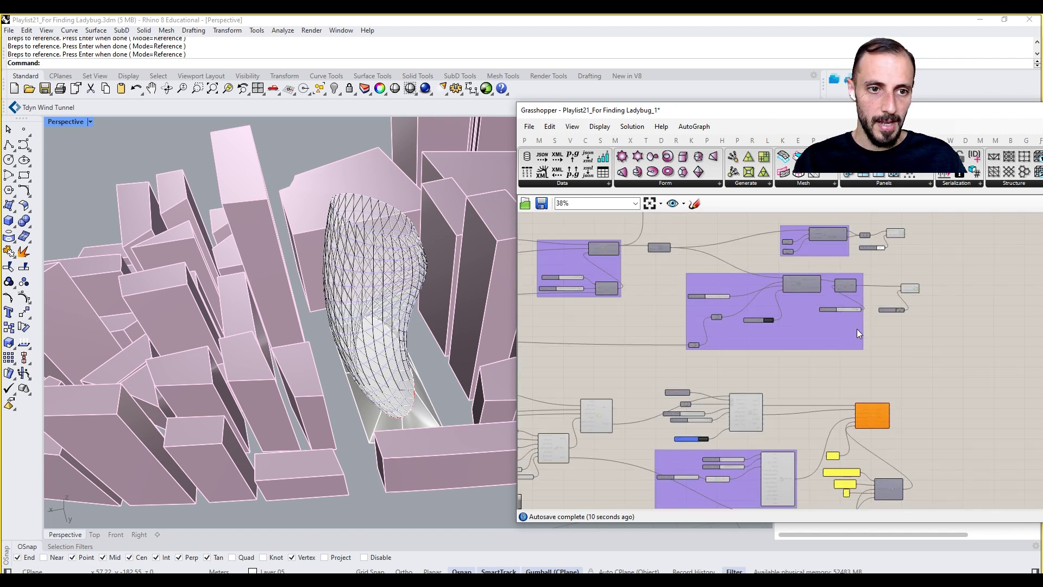
right_click_drag(868, 312, 852, 346)
left_click_drag(926, 249, 855, 330)
right_click_drag(841, 284, 842, 332)
left_click(783, 261, "shift")
mouse_move(814, 279)
right_mouse_down()
mouse_move(885, 272)
mouse_move(811, 287)
right_mouse_up()
left_click(820, 269)
left_click_drag(819, 263, 899, 271)
left_click_drag(917, 313, 942, 337)
left_click(930, 372)
left_click_drag(888, 405, 985, 376)
Group each preview component with its colour swatch and align the third group with the other two.
left_click_drag(916, 261, 945, 278)
key("ctrl+g")
left_click(982, 324)
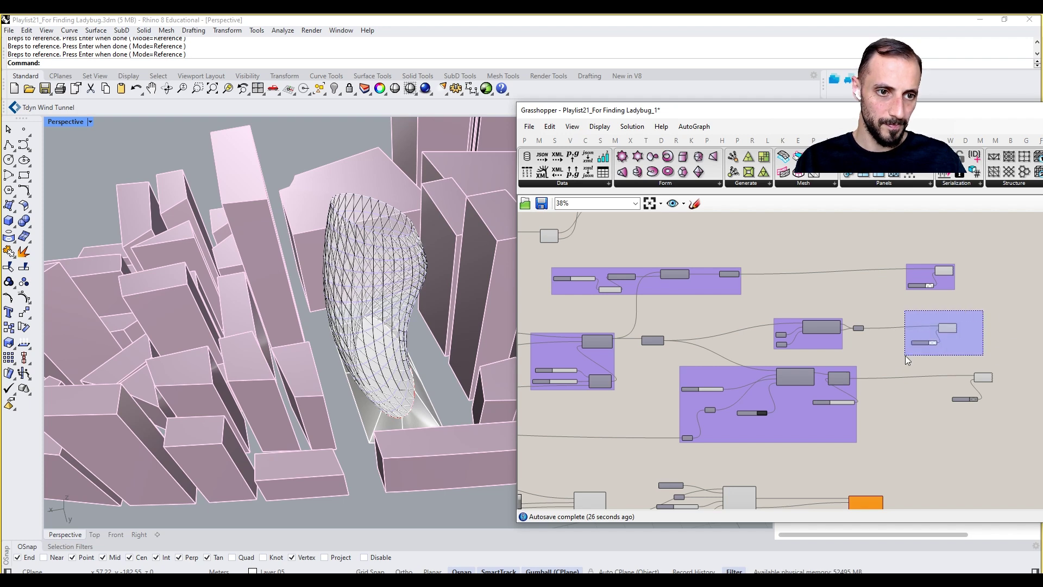
left_click_drag(983, 311, 905, 355)
key("ctrl+g")
left_click_drag(1024, 370, 939, 410)
key("ctrl+g")
left_click_drag(977, 383, 949, 384)
left_click(952, 422)
Turn off the incident radiation component's preview and set its run toggle to True.
right_click_drag(934, 406, 898, 309)
scroll(764, 432, "up", 4)
right_click(800, 345)
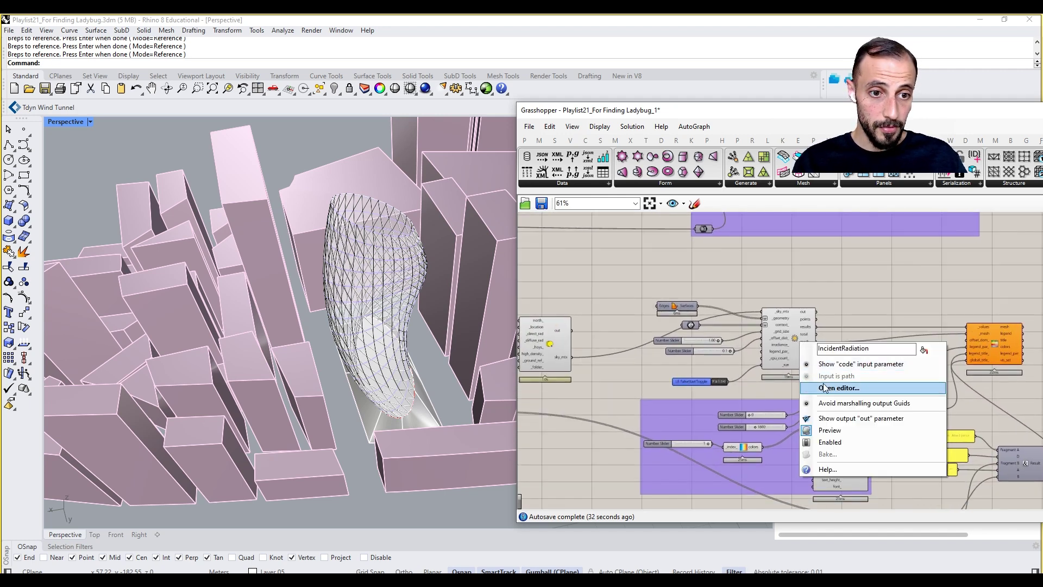
right_click(863, 304)
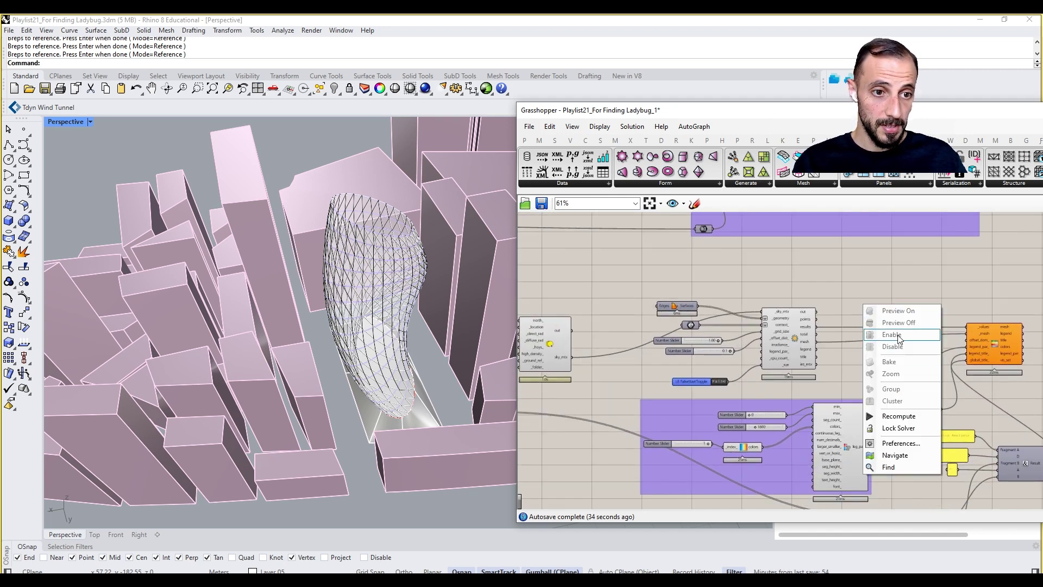
left_click(803, 329)
right_click(858, 279)
left_click(878, 298)
left_click(887, 304)
right_click_drag(957, 352, 958, 341)
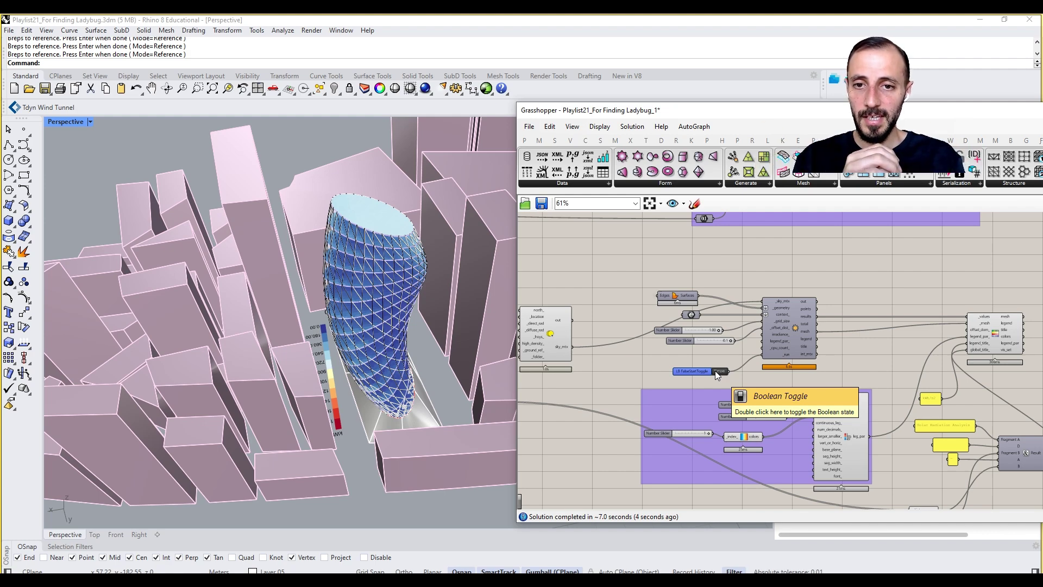
Examine the radiation heatmap on the tower together with its legend and title.
mouse_move(354, 334)
right_mouse_down()
mouse_move(315, 344)
mouse_move(471, 363)
mouse_move(393, 360)
mouse_move(459, 329)
mouse_move(456, 344)
right_mouse_up()
scroll(439, 347, "up", 5)
scroll(432, 338, "down", 6)
right_click_drag(325, 315, 338, 327)
scroll(348, 323, "up", 6)
scroll(351, 321, "up", 4)
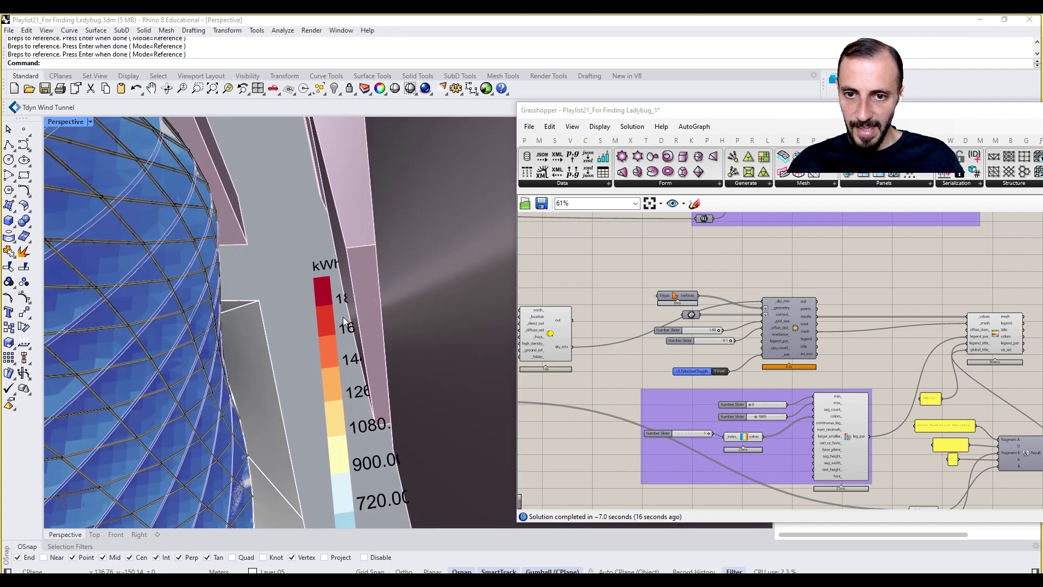
right_click_drag(343, 317, 320, 294)
scroll(293, 263, "down", 3)
scroll(321, 295, "down", 2)
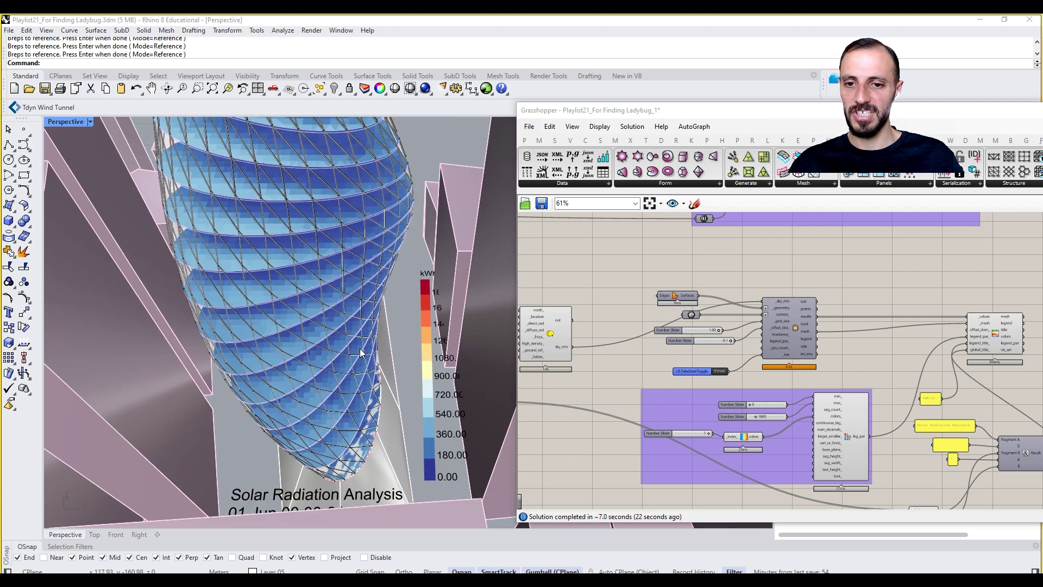
Turn off the preview of the three tower geometry preview groups.
scroll(706, 402, "down", 5)
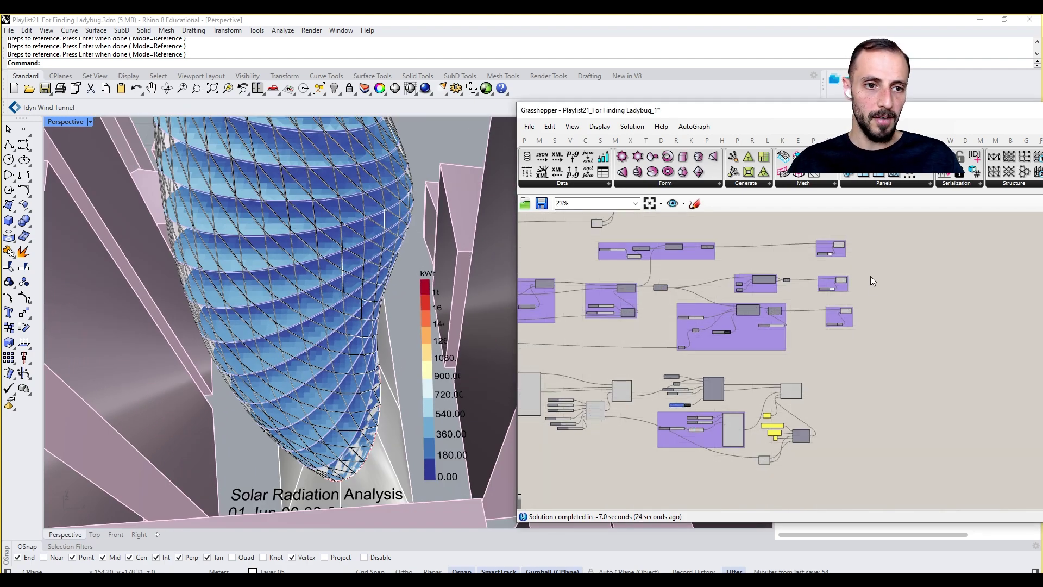
left_click_drag(872, 249, 820, 370)
right_click(825, 376)
left_click(845, 394)
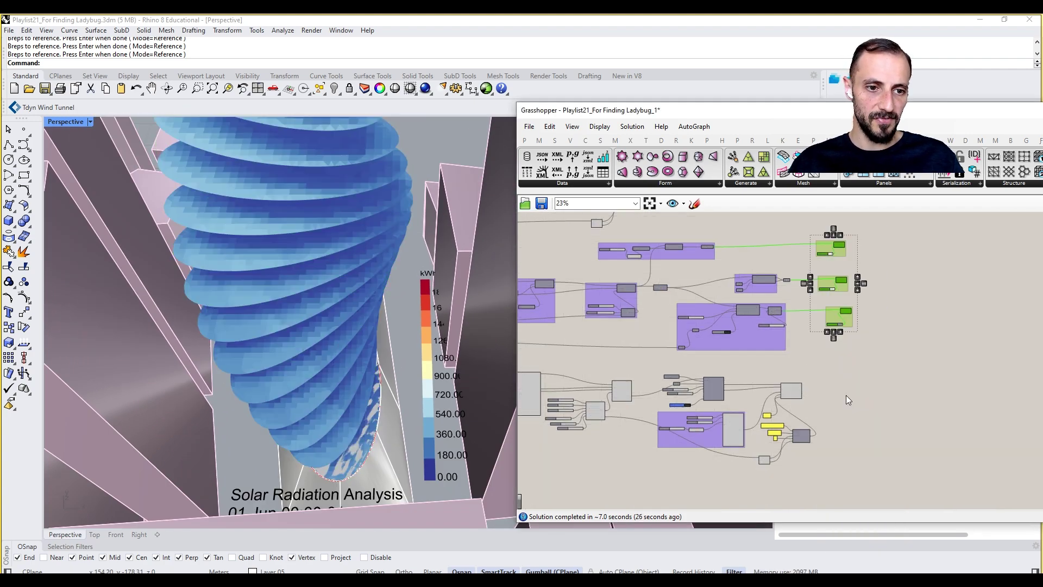
Switch the preview from the spatial heatmap to the incident radiation component and read the maximum on its own legend.
scroll(783, 393, "up", 3)
left_click(784, 393)
scroll(835, 393, "up", 3)
right_click(835, 393)
left_click(864, 414)
right_click_drag(641, 372, 754, 369)
left_click(569, 378)
right_click(647, 310)
left_click(662, 322)
right_click_drag(297, 328, 354, 385, "shift")
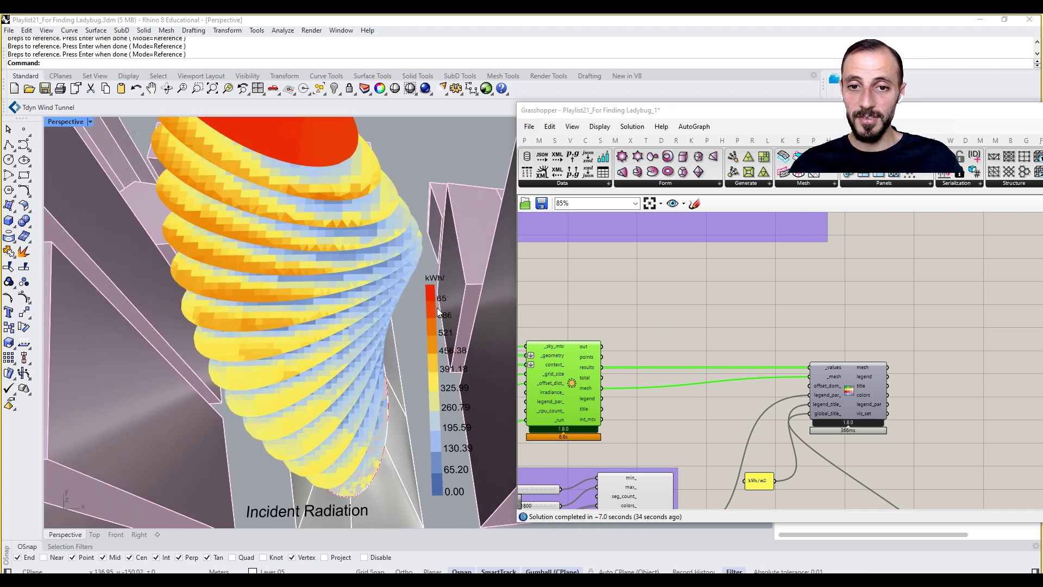
scroll(439, 312, "up", 2)
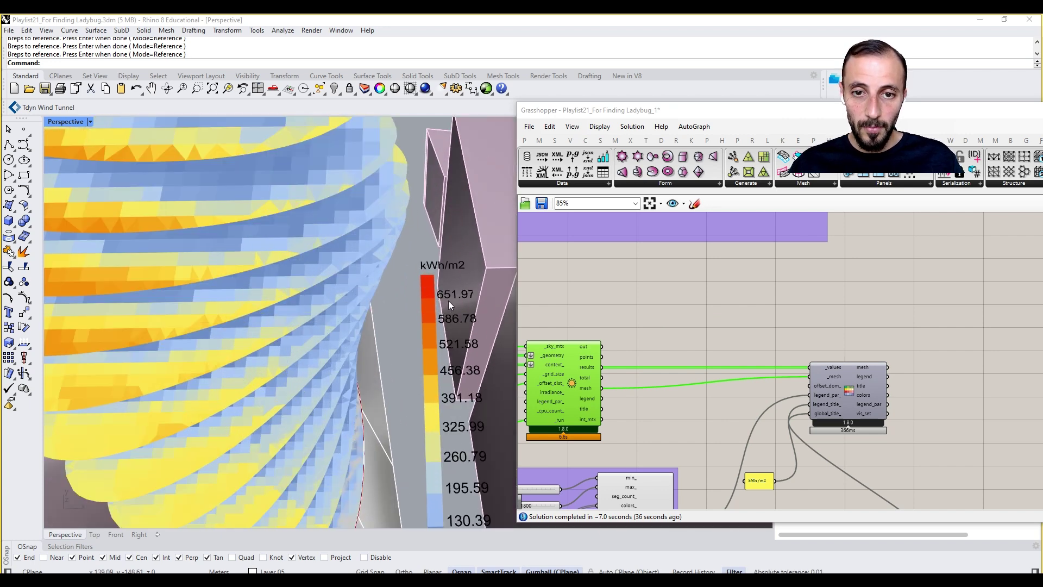
scroll(448, 301, "down", 8)
right_click_drag(410, 310, 366, 392)
Hide the incident radiation component's preview and set the legend parameters' maximum slider to 700.
right_click_drag(629, 385, 734, 285)
middle_click(726, 262)
left_click(739, 276)
scroll(621, 366, "up", 4)
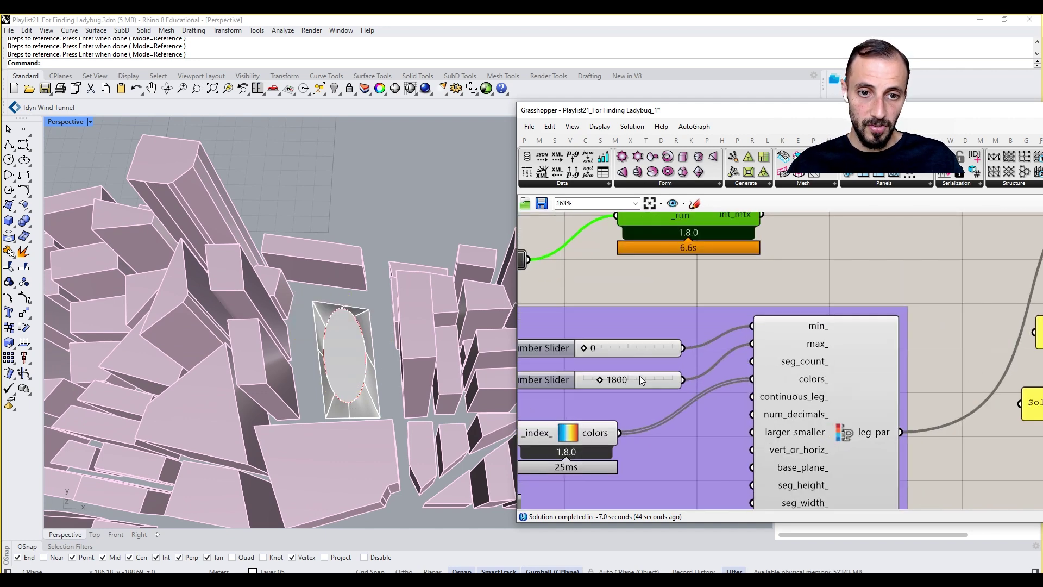
double_click(640, 379)
type("700")
key("Return")
Turn the spatial heatmap component's preview back on.
right_click_drag(759, 357, 736, 365)
scroll(736, 365, "down", 3)
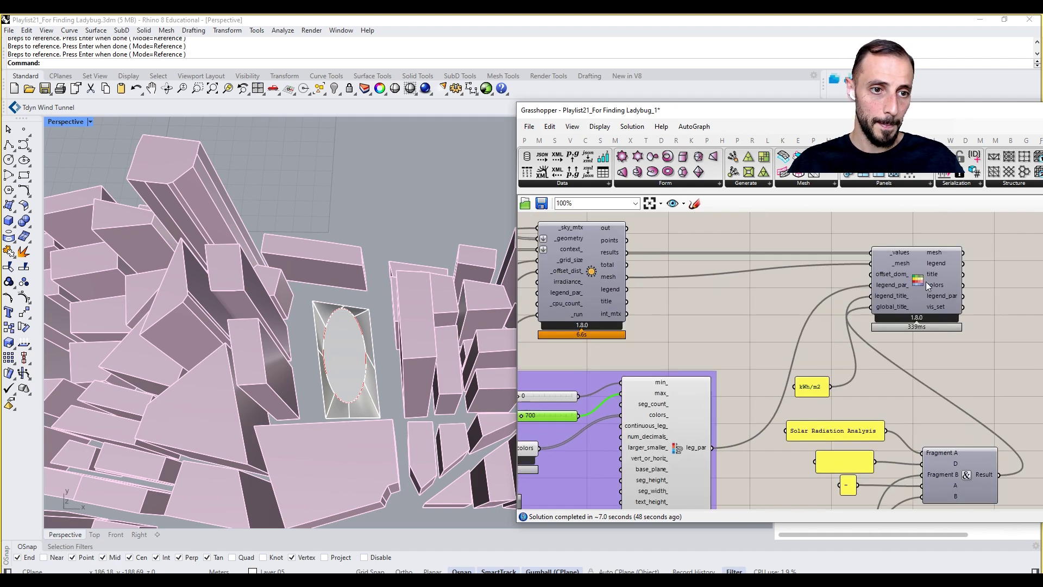
left_click(926, 281)
key("ctrl+q")
left_click(1008, 284)
Set the number slider feeding the tower's Series count to 18.
right_click_drag(407, 351, 327, 326)
scroll(387, 300, "up", 6)
scroll(312, 234, "up", 8)
scroll(305, 237, "down", 10)
scroll(819, 373, "down", 5)
scroll(817, 370, "down", 3)
right_click_drag(646, 370, 803, 370)
right_click_drag(651, 351, 769, 426)
scroll(608, 314, "up", 7)
scroll(610, 277, "up", 5)
double_click(612, 281)
type("18")
key("Return")
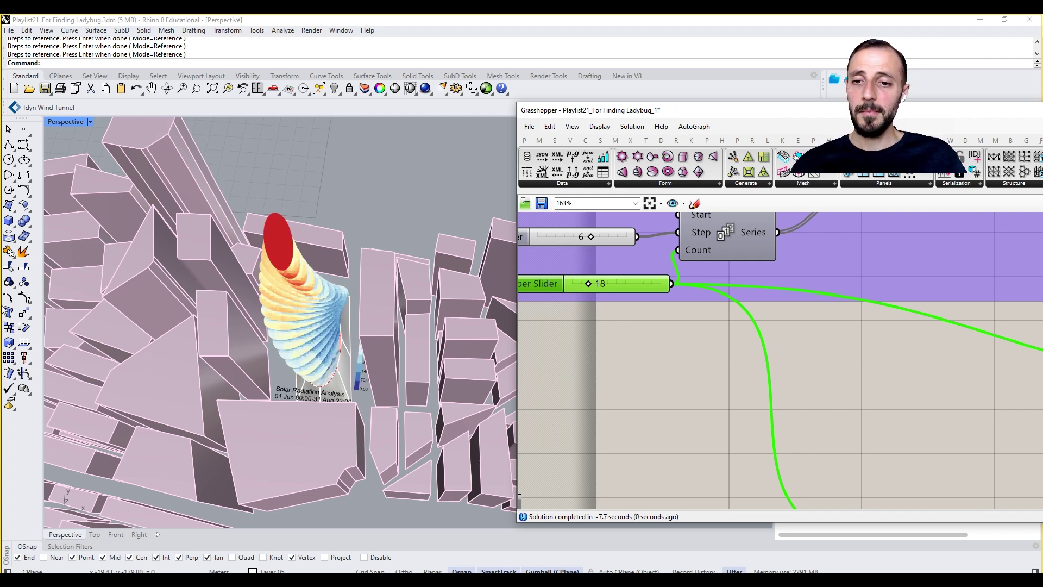
Set the number slider feeding the tower's Series count to 15.
right_click_drag(246, 328, 284, 311)
scroll(364, 331, "up", 7)
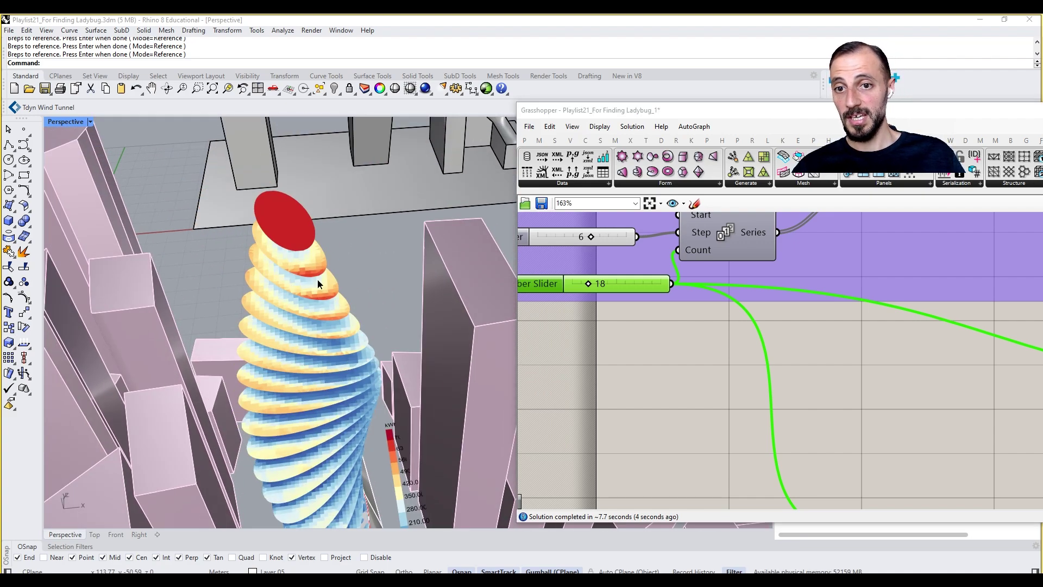
scroll(298, 263, "down", 5)
mouse_move(298, 262)
right_mouse_down()
mouse_move(265, 369)
mouse_move(298, 275)
right_mouse_up()
left_click(596, 284)
double_click(598, 283)
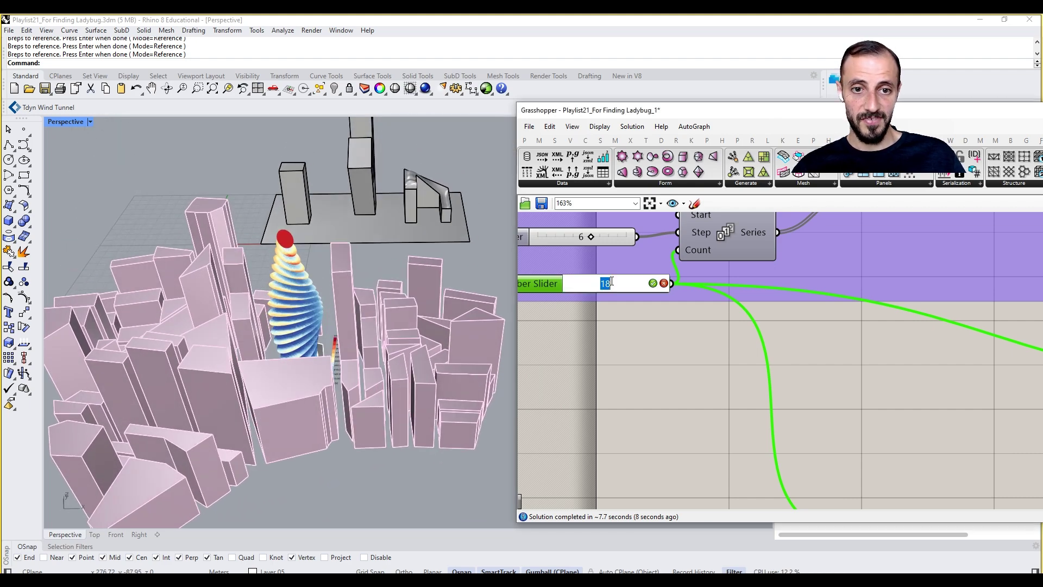
type("15")
key("Return")
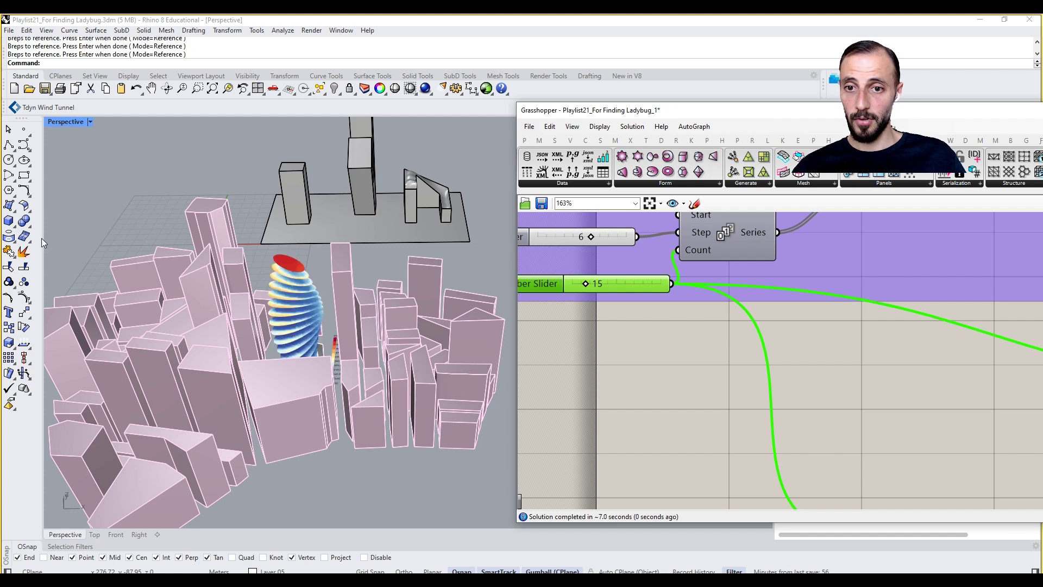
Group the weather file, analysis period and sky matrix components and set the group colour to red with hue 0°.
right_click_drag(346, 333, 299, 402)
scroll(282, 321, "up", 3)
right_click_drag(282, 319, 324, 297)
scroll(685, 352, "down", 5)
right_click_drag(912, 355, 655, 348)
scroll(707, 364, "down", 3)
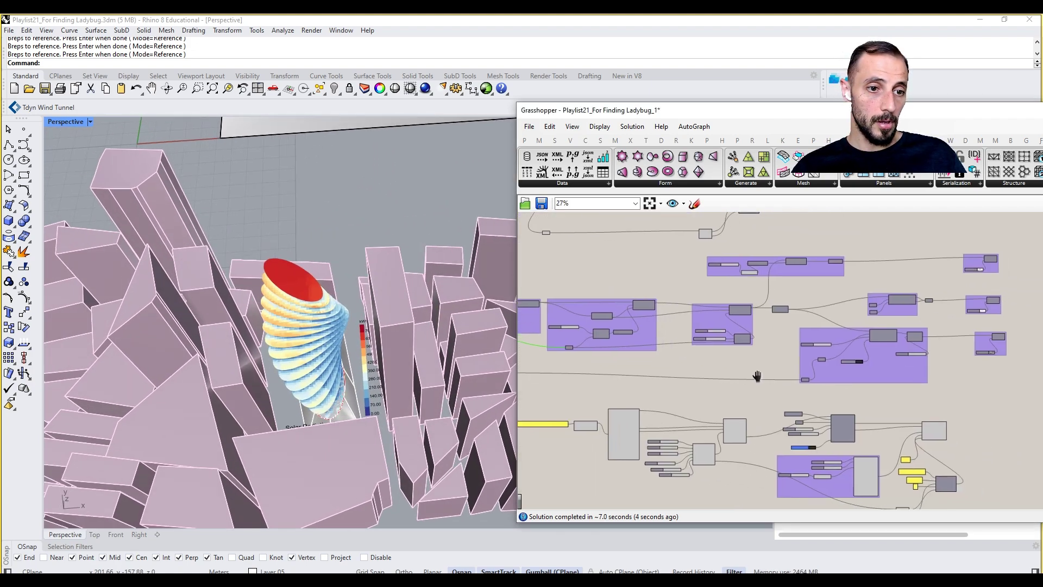
left_click_drag(804, 358, 562, 461)
key("ctrl+g")
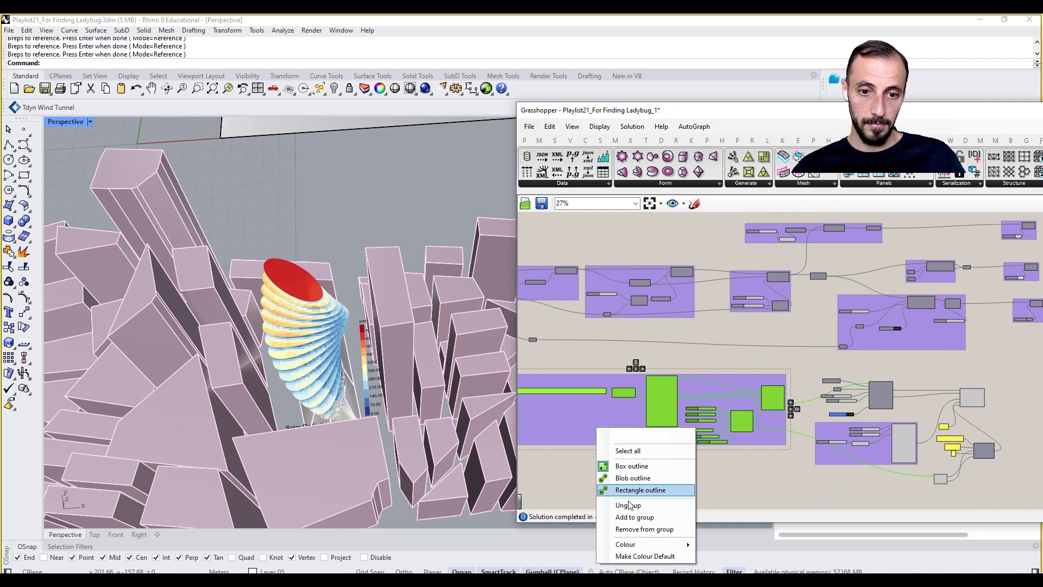
mouse_move(668, 543)
left_click_drag(780, 523, 718, 522)
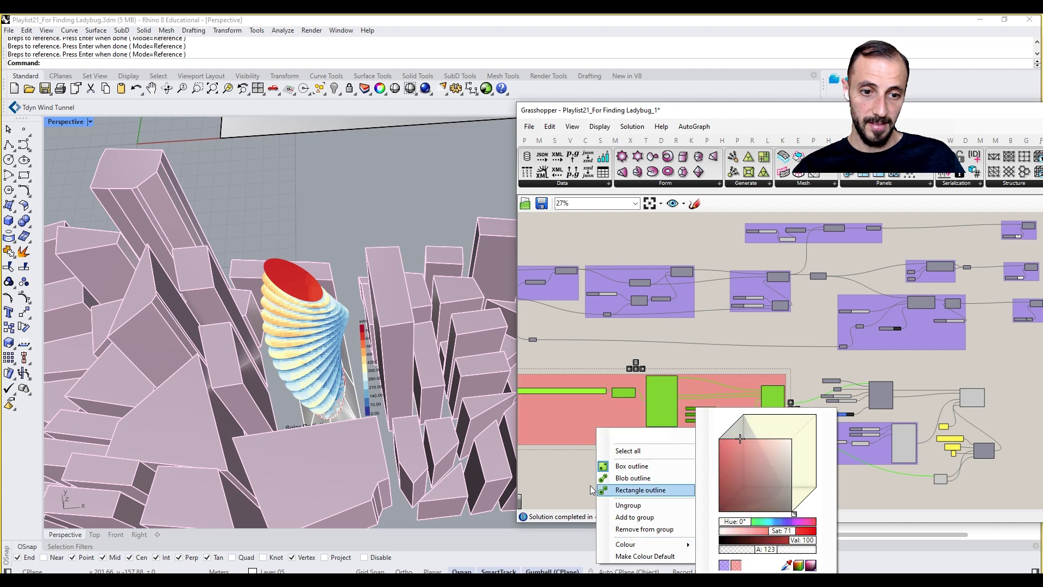
left_click(560, 471)
Change the legend parameters group's colour to the same red.
right_click(840, 464)
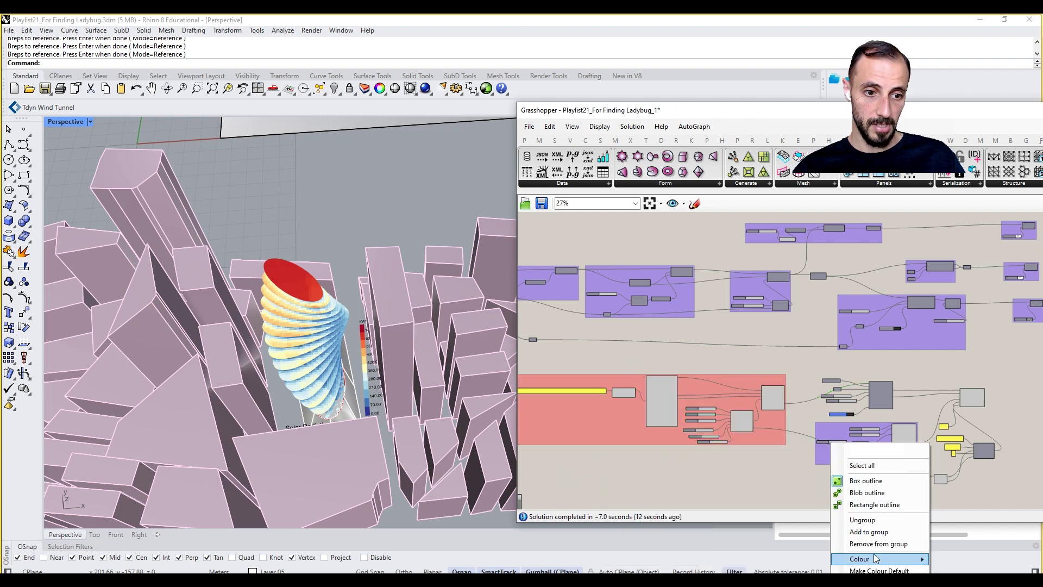
mouse_move(863, 557)
left_click_drag(772, 521, 660, 501)
left_click(630, 487)
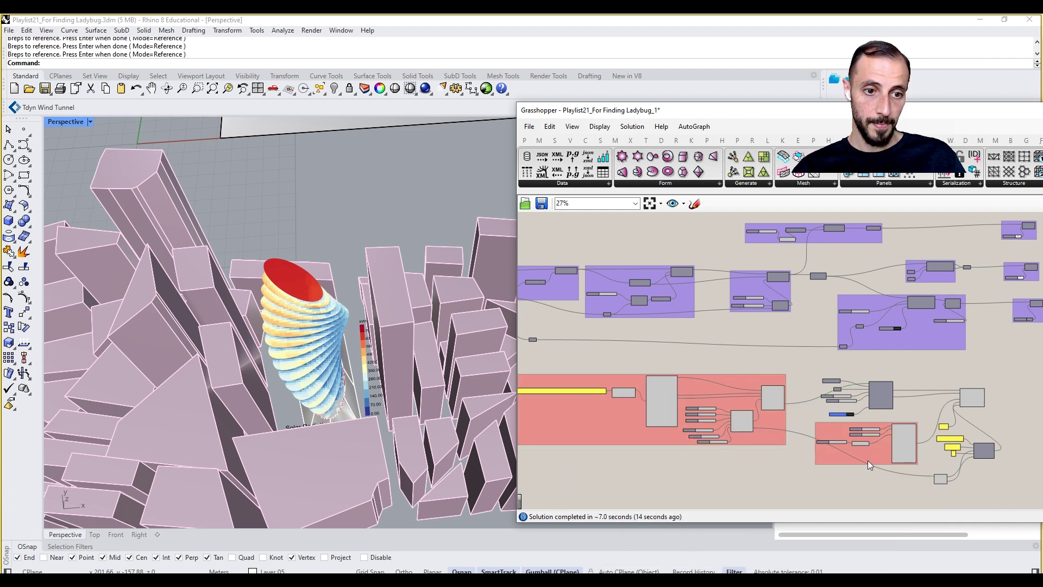
Group the incident radiation component with its inputs and run toggle, and colour the group red.
scroll(953, 390, "up", 4)
left_click_drag(867, 358, 718, 432)
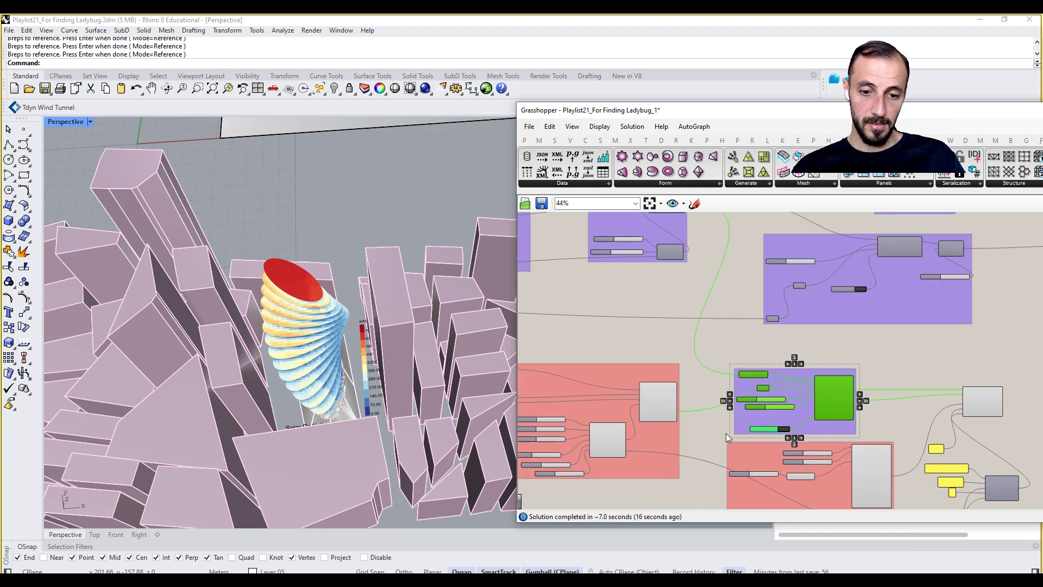
right_click(809, 378)
mouse_move(846, 491)
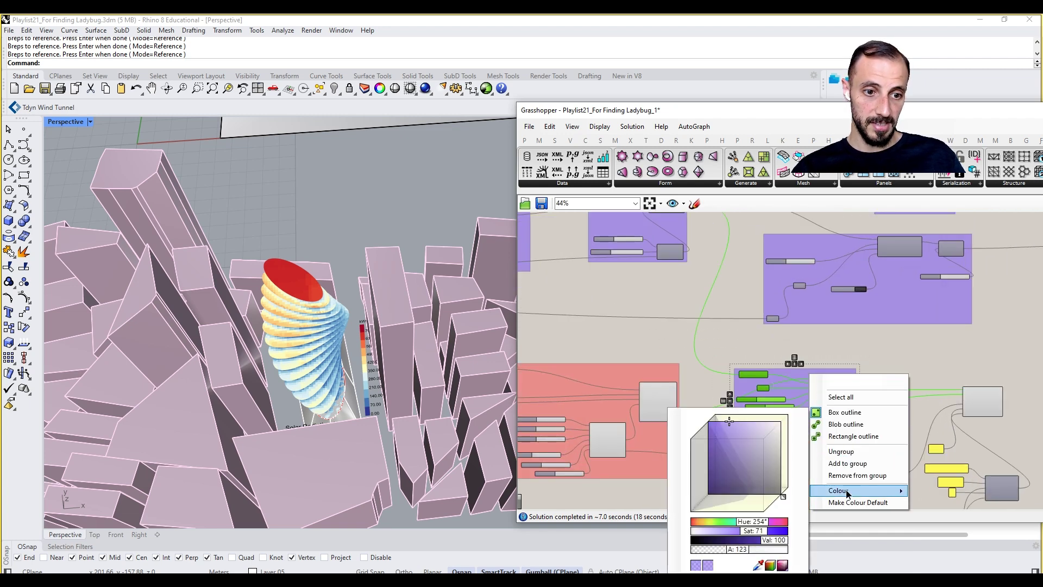
left_click_drag(747, 523, 679, 517)
left_click(659, 508)
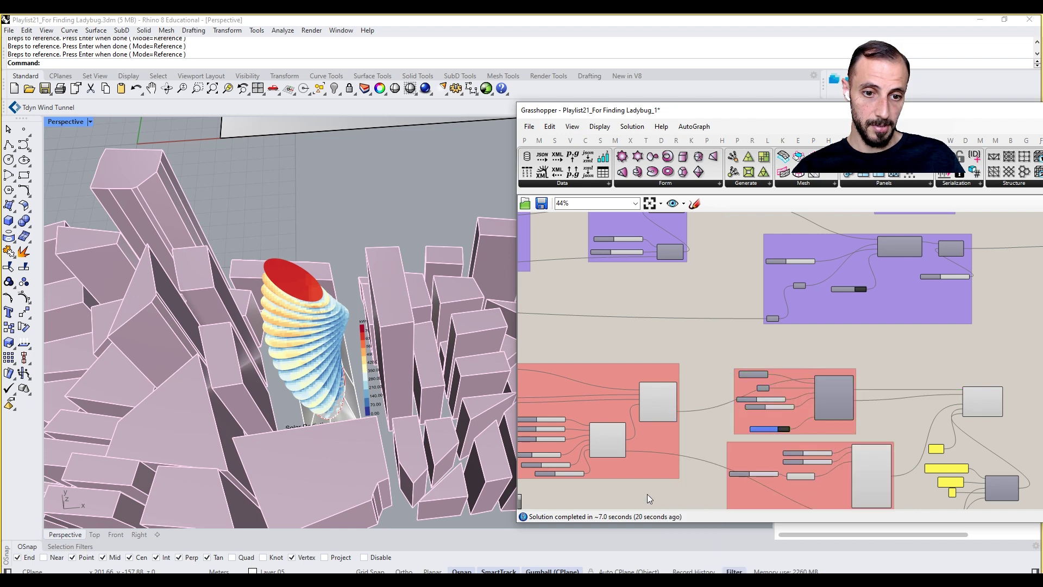
Group the spatial heatmap with its title, unit and List Item components, and set the group colour to red with hue 0°.
right_click_drag(995, 420, 851, 320)
scroll(851, 319, "down", 1)
left_click_drag(884, 274, 782, 453)
key("ctrl+g")
right_click(858, 351)
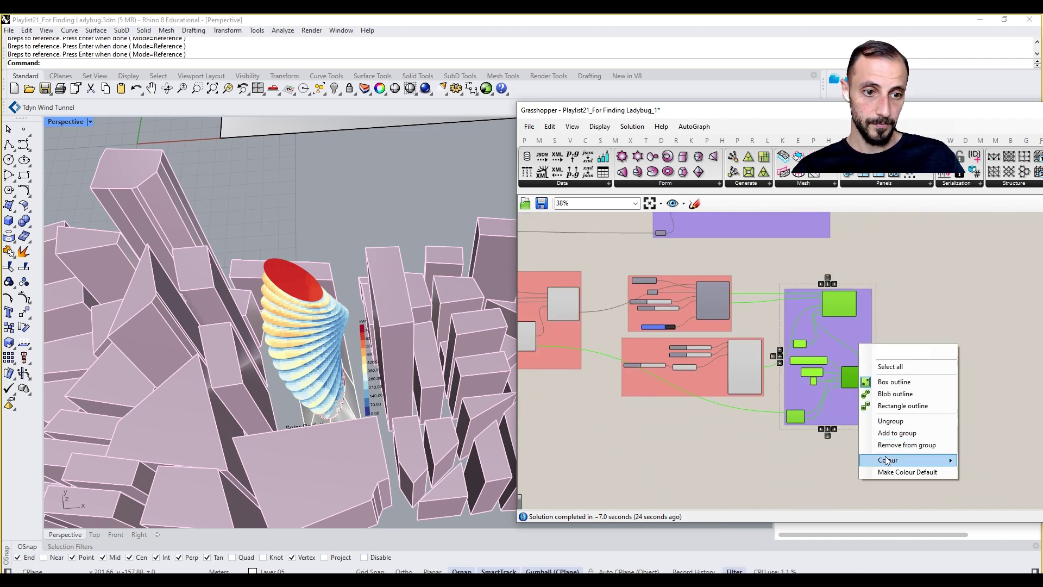
mouse_move(889, 460)
left_click_drag(800, 521, 740, 522)
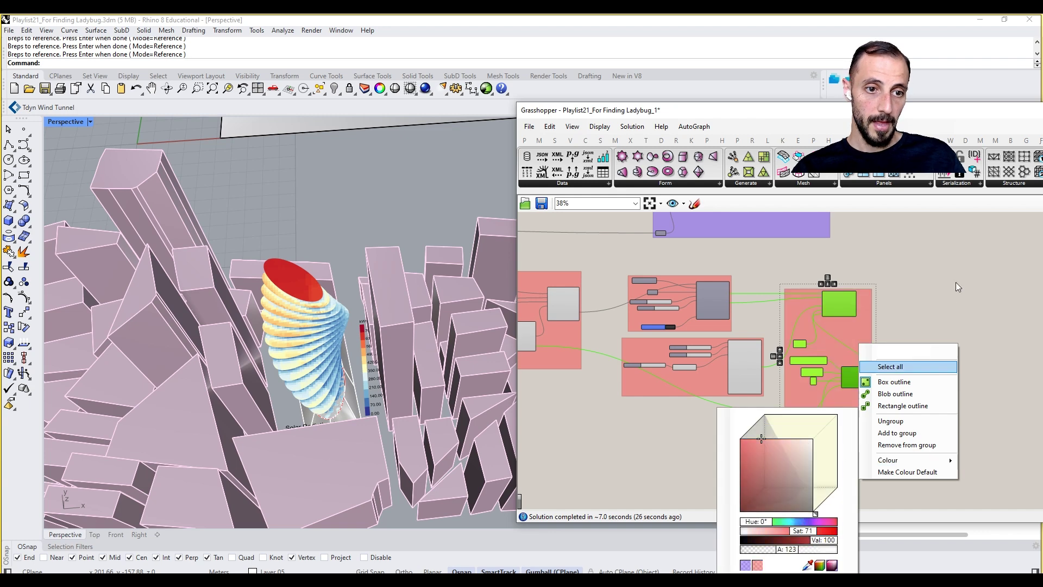
left_click(956, 286)
Add a Galapagos component on the empty canvas beyond the heatmap group.
right_click_drag(946, 286, 885, 347)
double_click(885, 347)
type("gala")
left_click(868, 328)
scroll(856, 335, "up", 3)
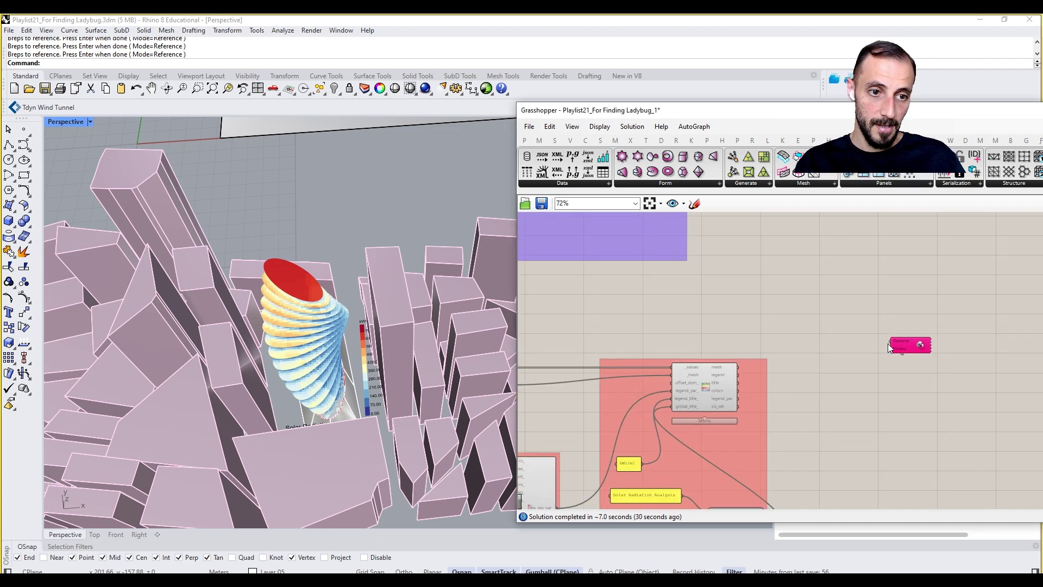
Bring Galapagos near the radiation analysis and feed its fitness from the radiation component's total output through a new Number parameter.
left_click_drag(902, 353, 754, 337)
left_click_drag(901, 345, 605, 316)
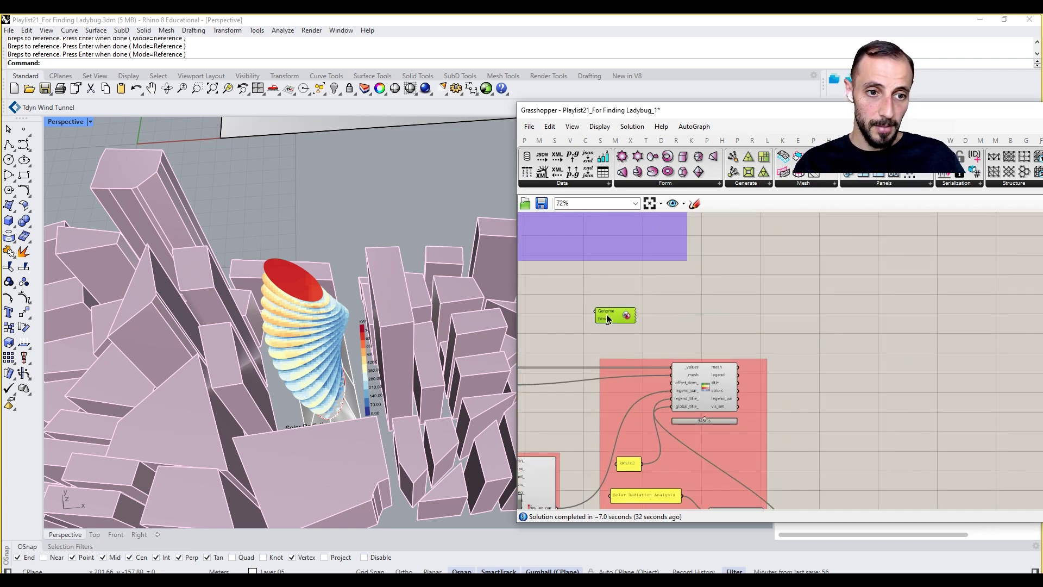
right_click(766, 323)
right_click_drag(671, 317, 907, 317)
scroll(794, 323, "up", 2)
double_click(792, 330)
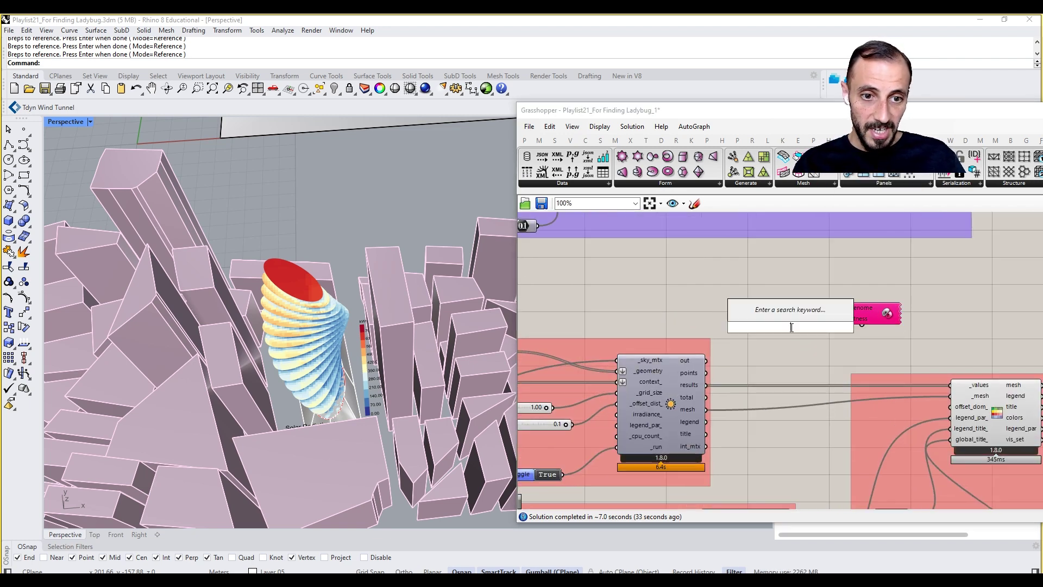
type("number")
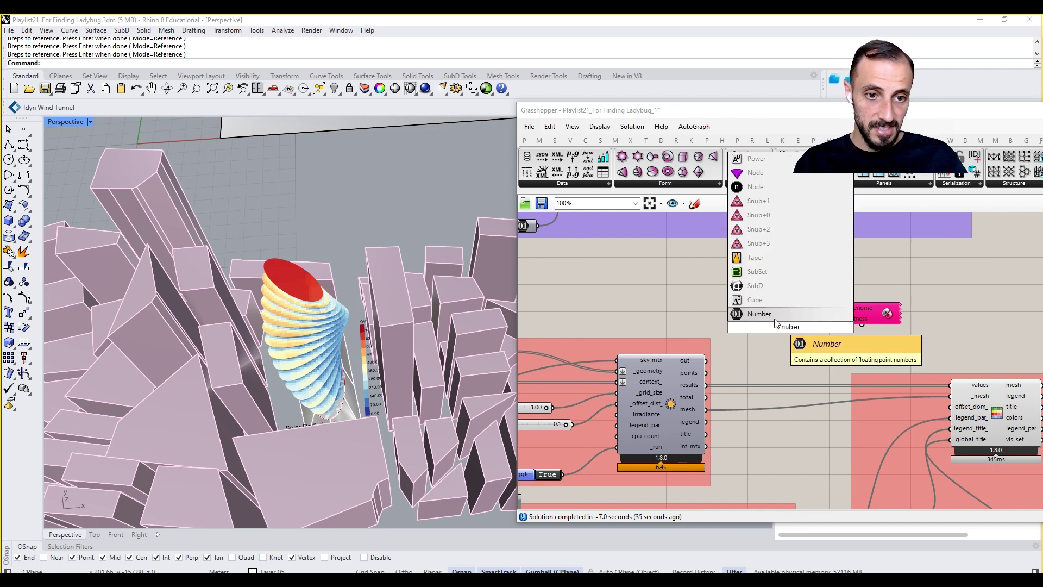
left_click(769, 314)
left_click_drag(705, 386, 776, 328)
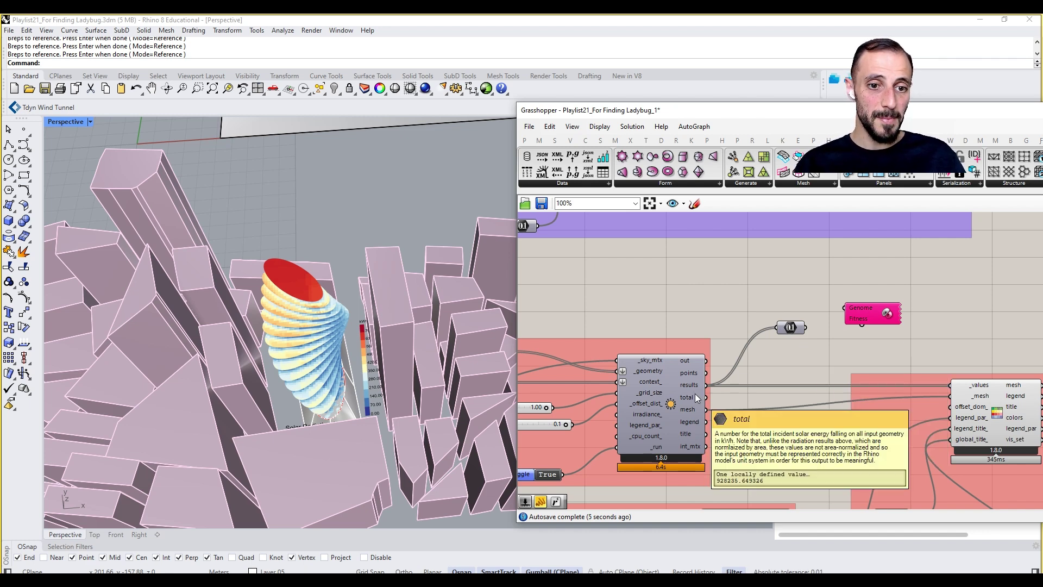
left_click_drag(705, 397, 842, 360)
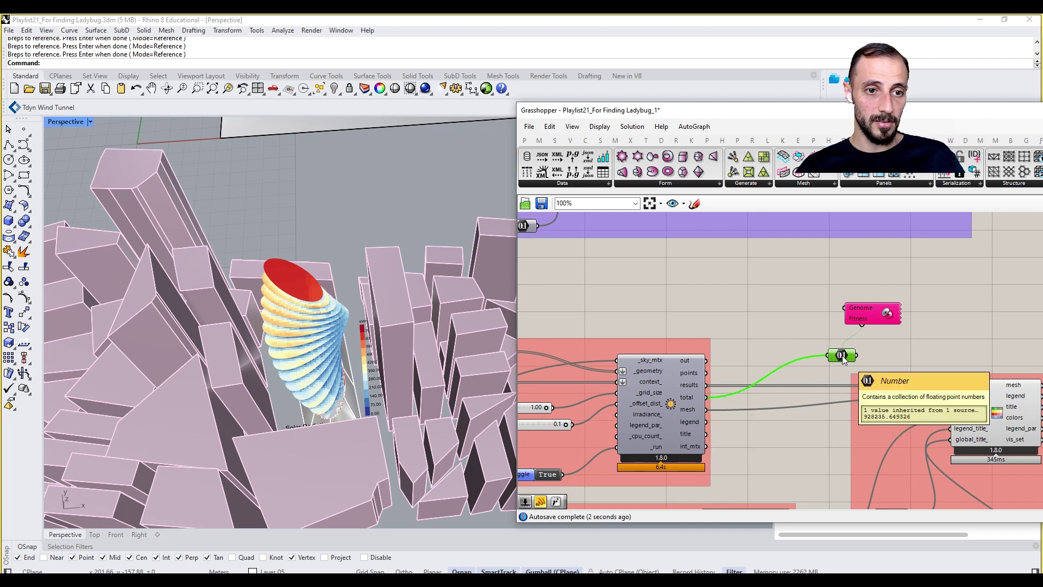
right_click_drag(833, 310, 912, 316)
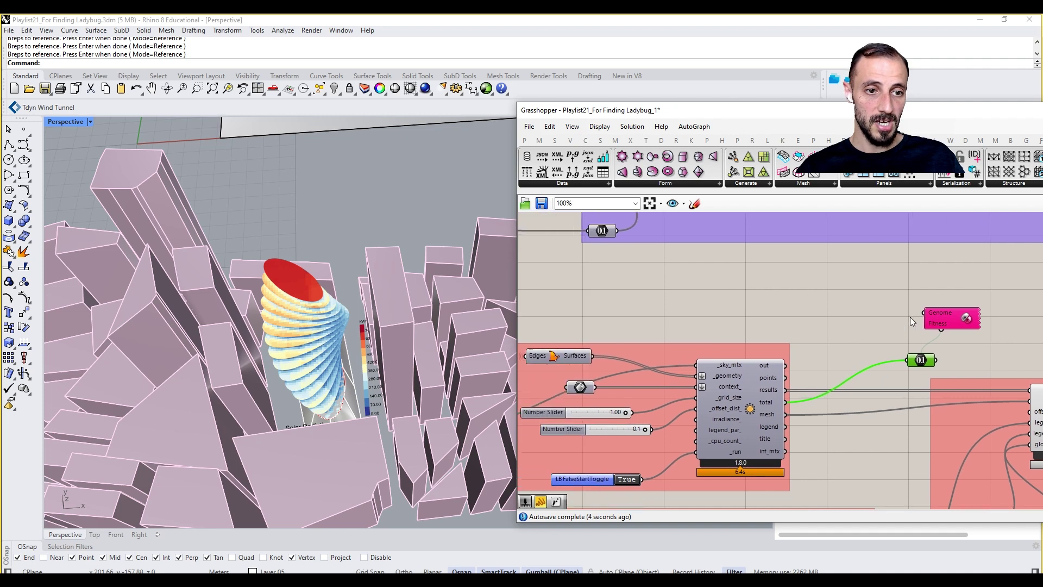
Connect the Galapagos genome input to the tower's design parameters in the earlier part of the definition.
scroll(923, 312, "down", 6)
left_click_drag(924, 313, 861, 274)
scroll(632, 253, "up", 6)
scroll(869, 279, "down", 6)
right_click_drag(874, 286, 696, 301)
right_click_drag(984, 367, 682, 365)
scroll(850, 418, "up", 4)
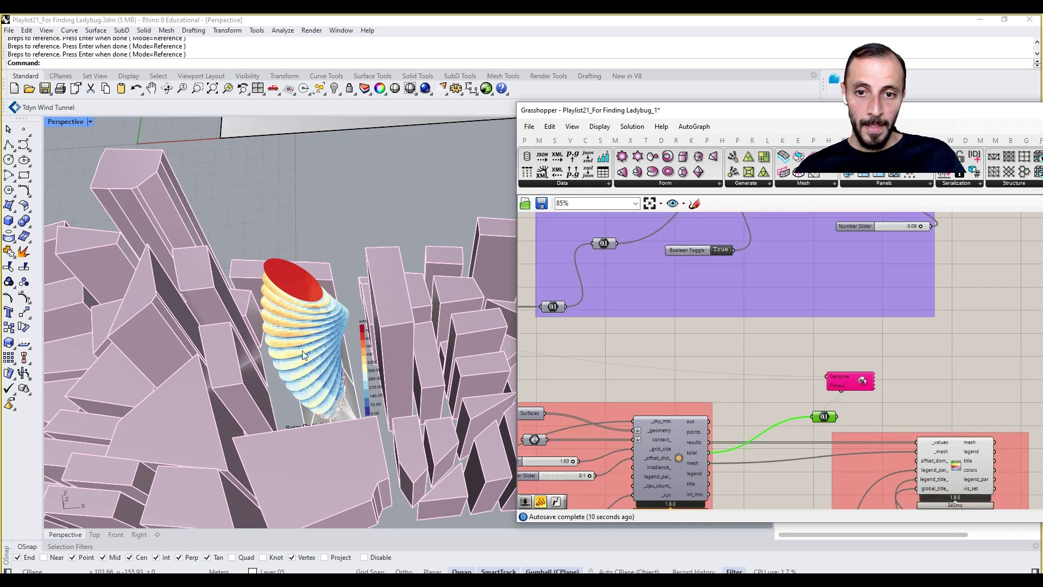
Try the Wireframe display mode on the Perspective viewport, and settle on Ghosted.
right_click_drag(297, 351, 284, 381)
left_click(71, 124)
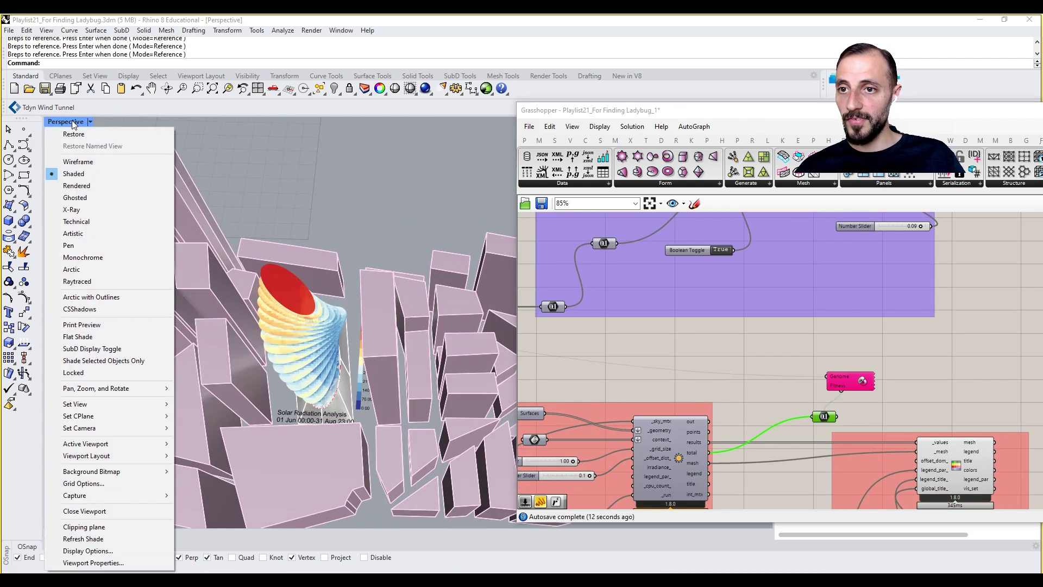
left_click(75, 161)
mouse_move(273, 320)
right_mouse_down()
mouse_move(326, 315)
mouse_move(348, 467)
mouse_move(259, 250)
mouse_move(351, 279)
mouse_move(337, 282)
right_mouse_up()
left_click(65, 121)
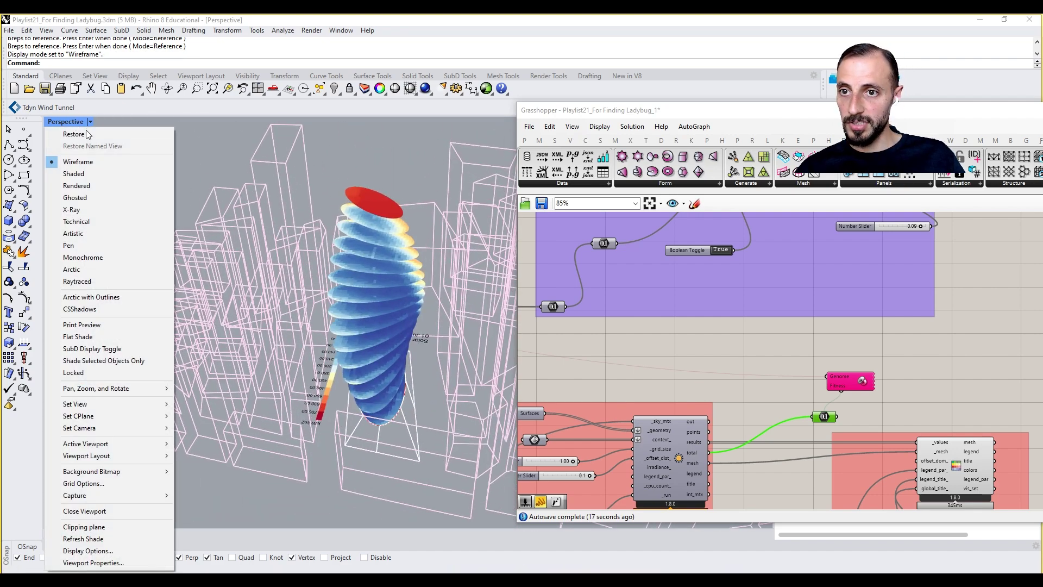
left_click(98, 197)
right_click_drag(291, 276, 343, 342)
right_click_drag(399, 309, 391, 283, "shift")
Turn on the preview of the Custom Preview component fed by the structural pipes.
right_click_drag(864, 379, 803, 423)
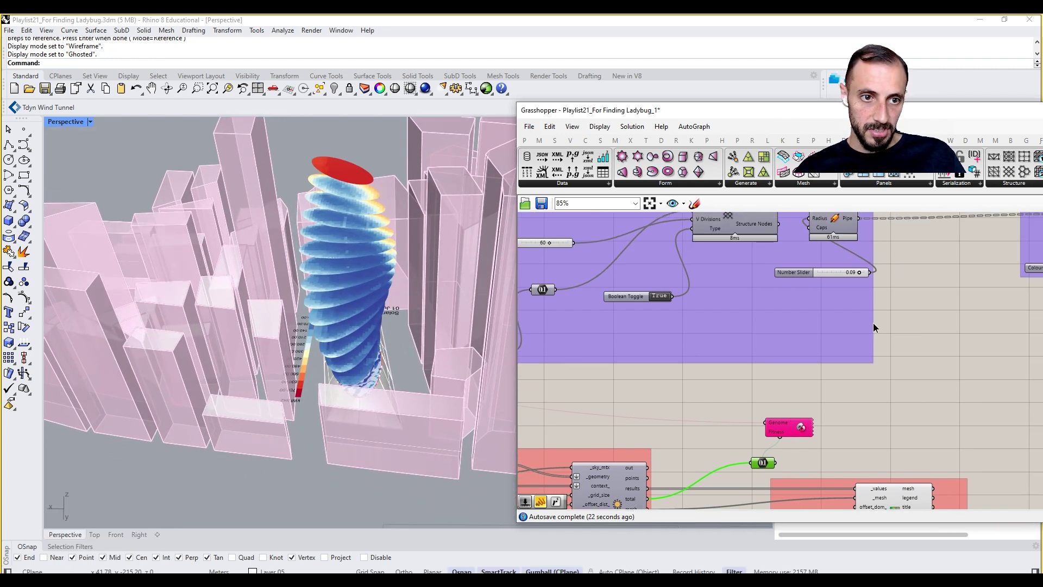
right_click_drag(873, 324, 666, 429)
right_click_drag(712, 374, 659, 416)
left_click(840, 366)
middle_click(906, 314)
left_click(926, 318)
left_click(906, 317)
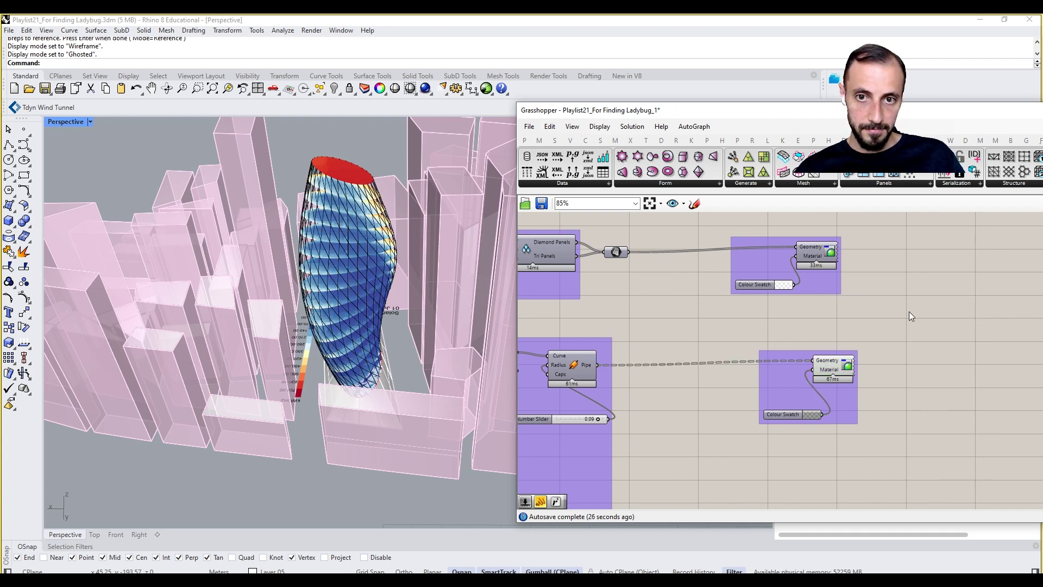
Turn off the structural pipes' custom preview and turn on the custom preview of the diamond and triangular panels.
right_click_drag(909, 312, 850, 432)
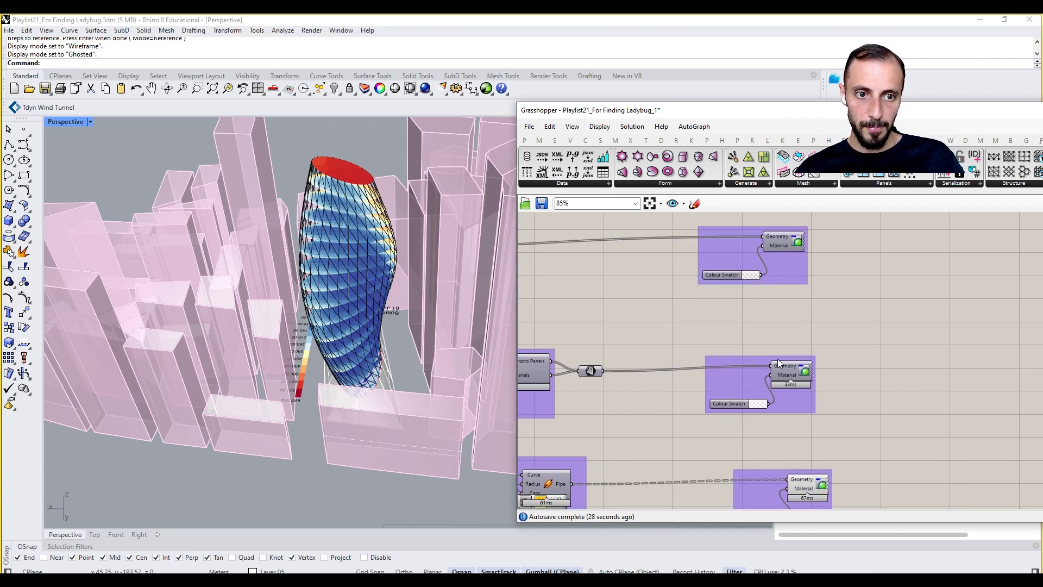
left_click(810, 483)
right_click(865, 402)
left_click(891, 420)
left_click(787, 370)
right_click(897, 343)
left_click(898, 348)
left_click(894, 347)
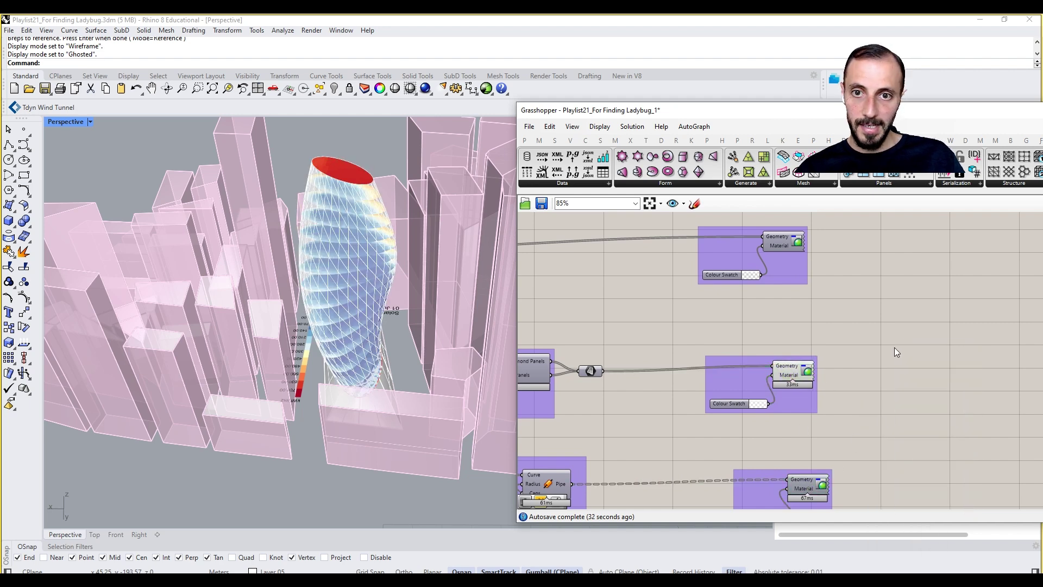
Make the panel preview fully transparent by setting its colour swatch's alpha to 0.
right_click_drag(410, 286, 358, 277)
left_click(748, 403)
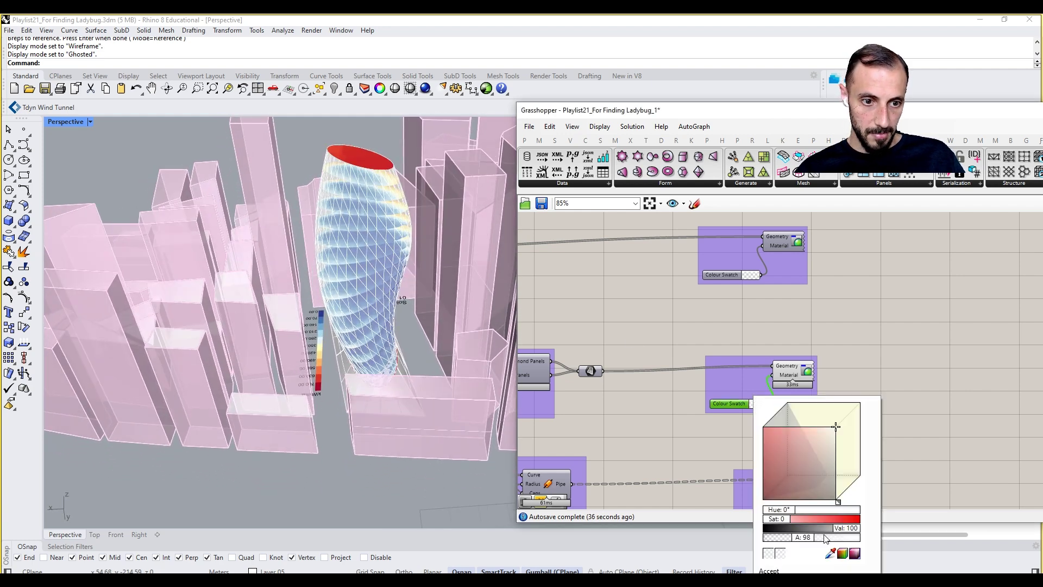
left_click_drag(805, 538, 763, 539)
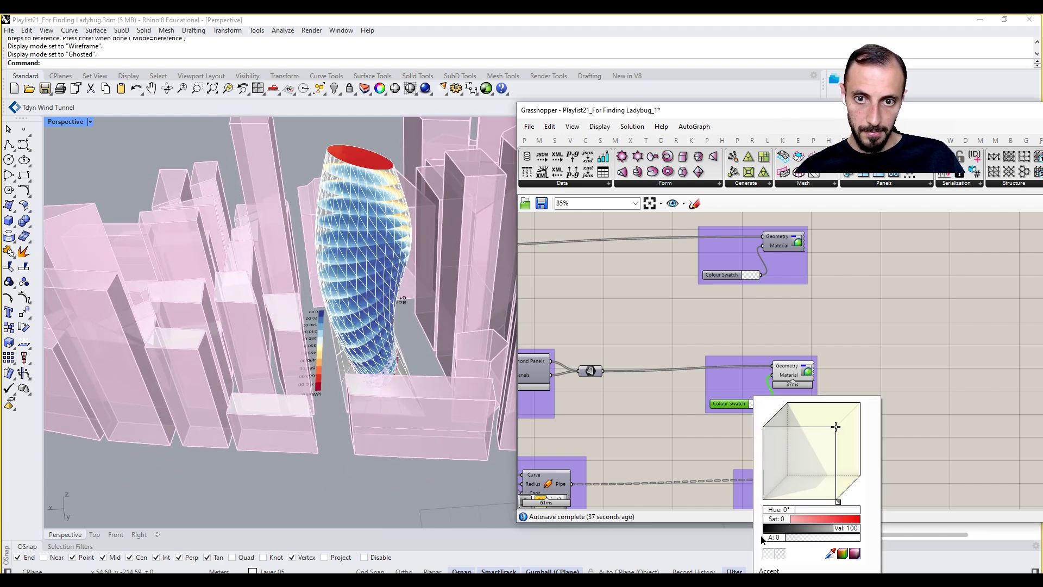
left_click(896, 416)
right_click_drag(406, 312, 361, 336)
Move the Galapagos component farther away from the analysis groups and place it in its own group.
right_click_drag(856, 430, 812, 292)
right_click_drag(750, 401, 913, 294)
scroll(699, 376, "up", 2)
left_click_drag(651, 352, 999, 307)
right_click_drag(999, 307, 816, 386)
right_click(837, 422)
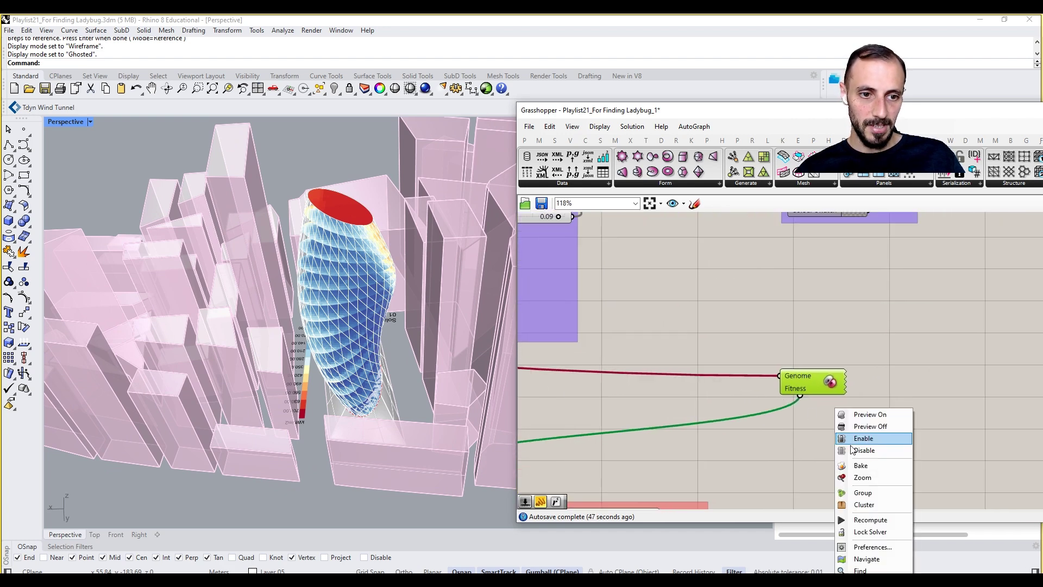
left_click(863, 492)
Look through the Galapagos editor's options and solver page, and close the editor without saving.
double_click(823, 383)
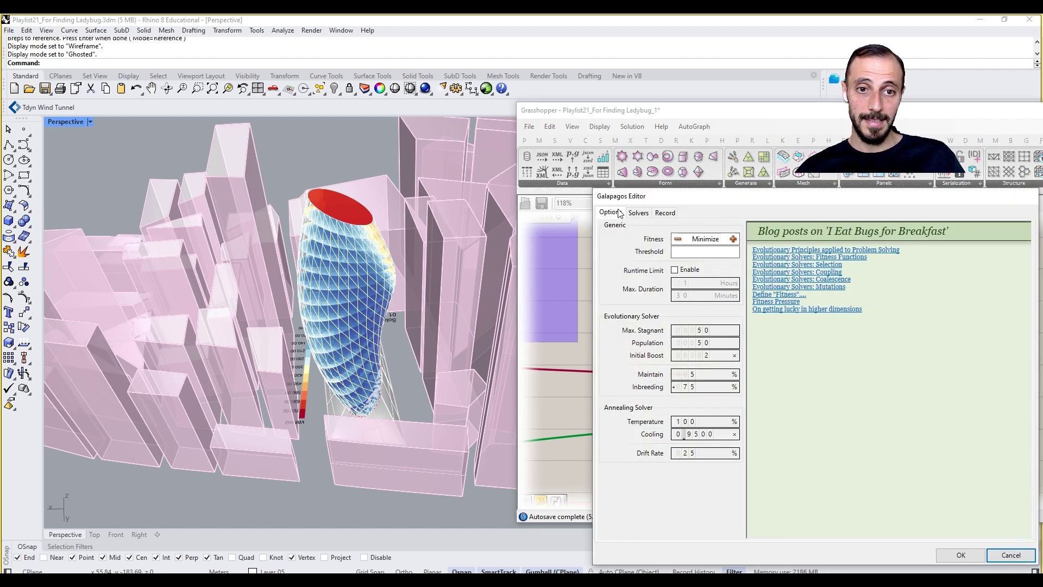
left_click(636, 212)
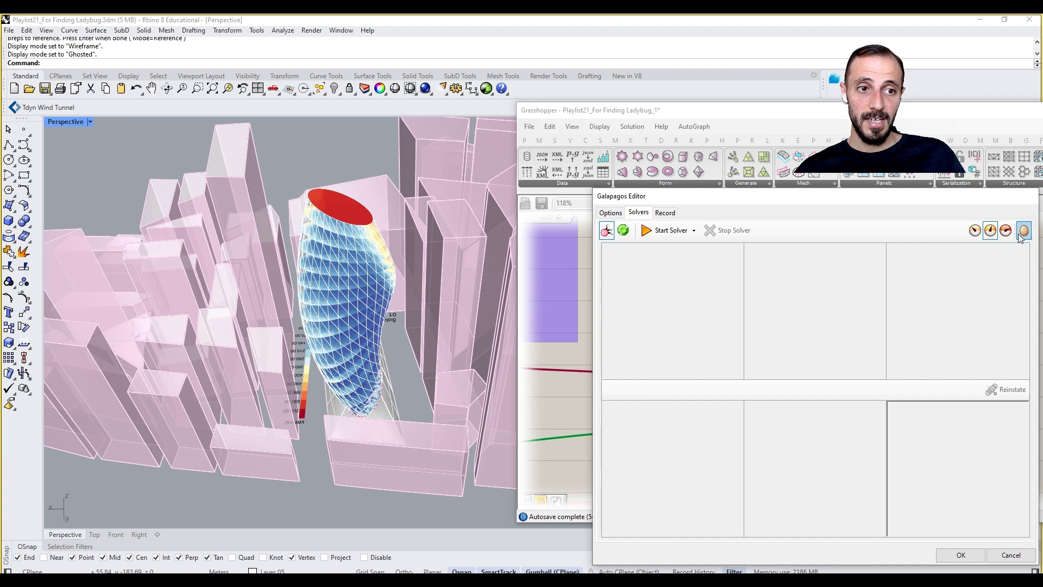
left_click(975, 231)
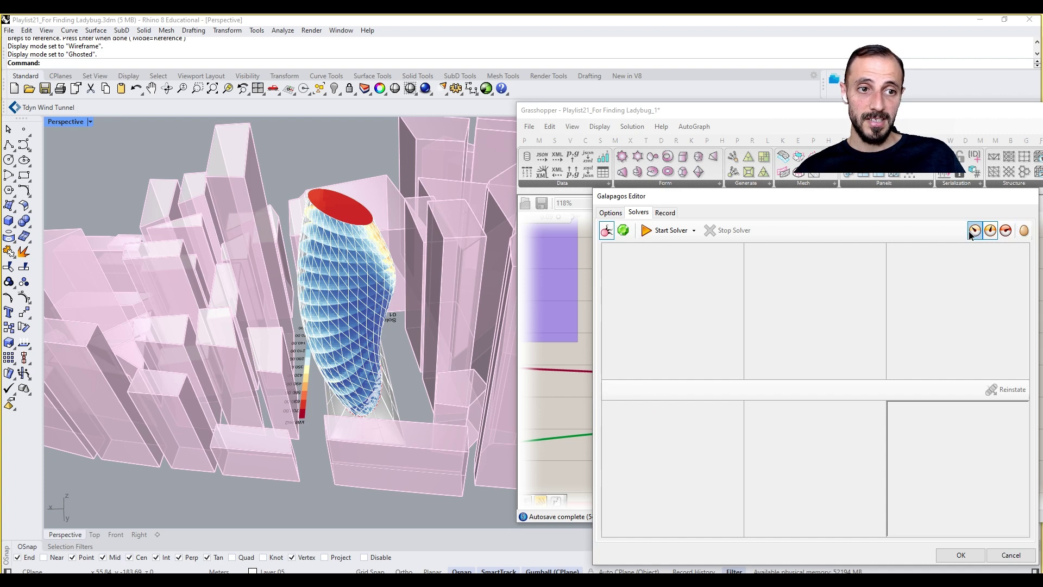
left_click(1010, 556)
scroll(894, 422, "down", 5)
right_click_drag(687, 331, 692, 368)
scroll(679, 488, "up", 5)
right_click_drag(683, 419, 729, 408)
double_click(612, 450)
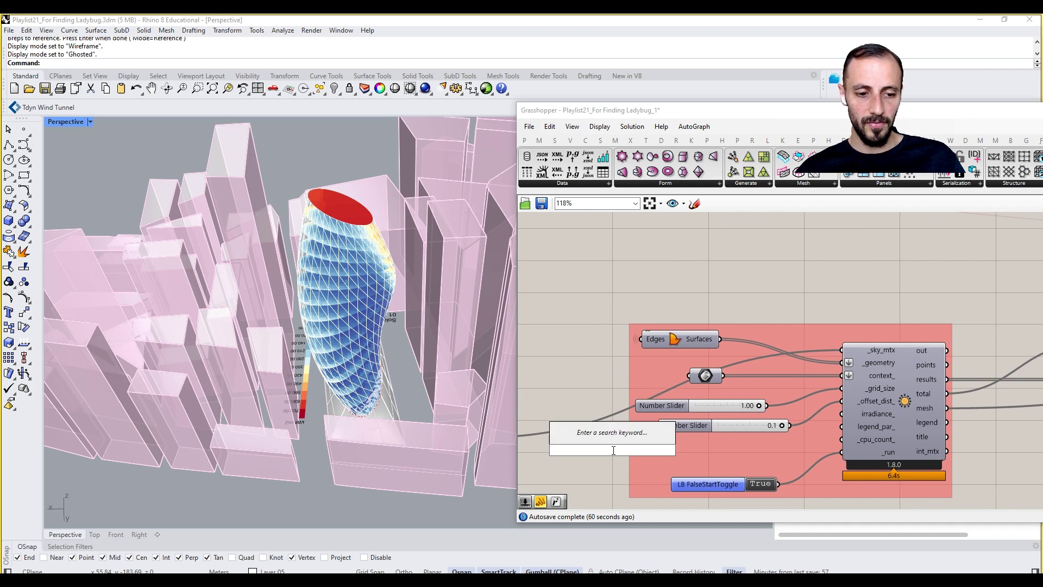
type("5")
key("Return")
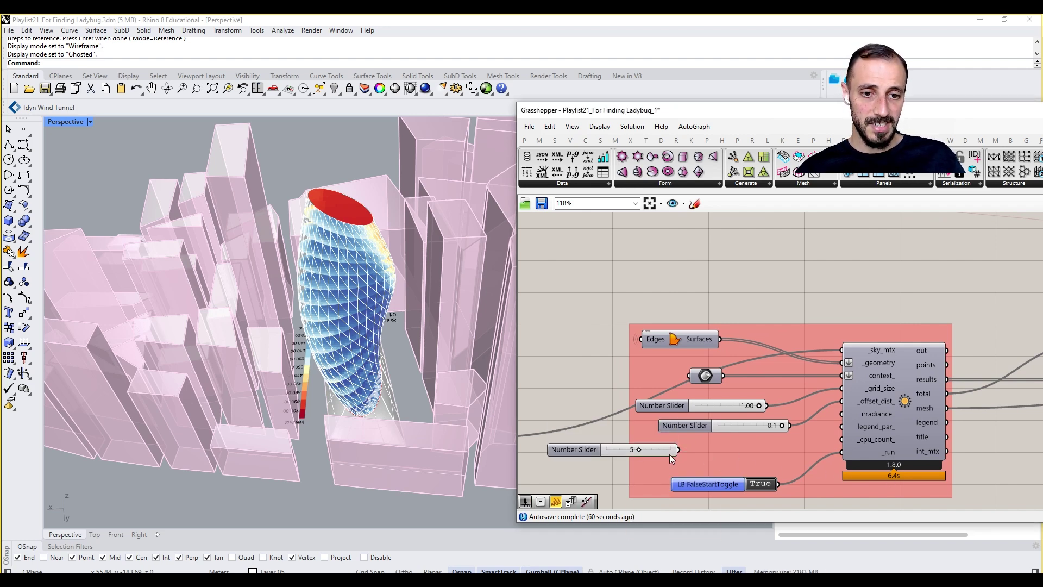
left_click_drag(668, 456, 753, 459)
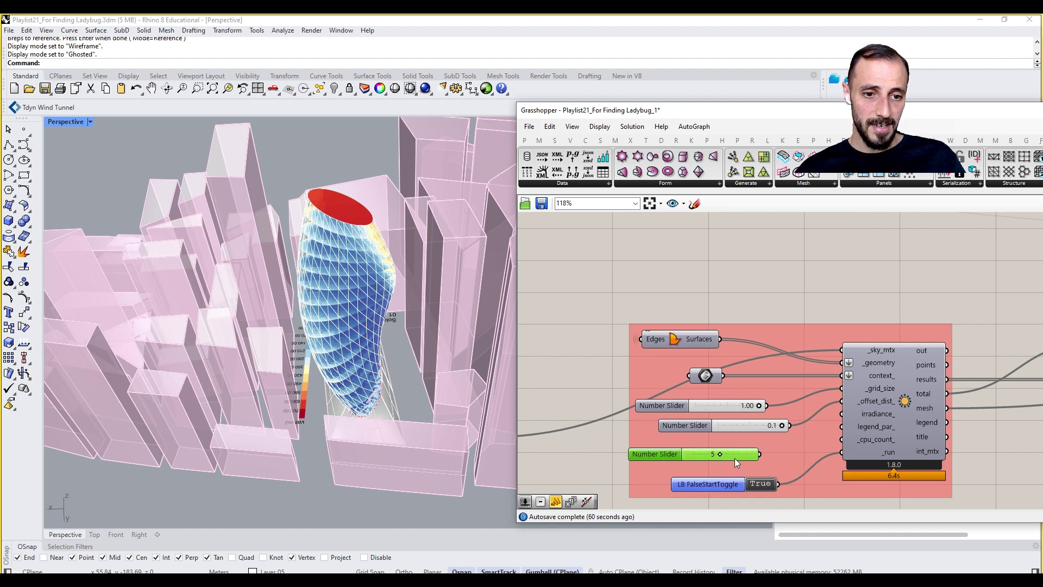
Add a number slider with the value 2.50 and connect it to the radiation component's grid size.
double_click(611, 386)
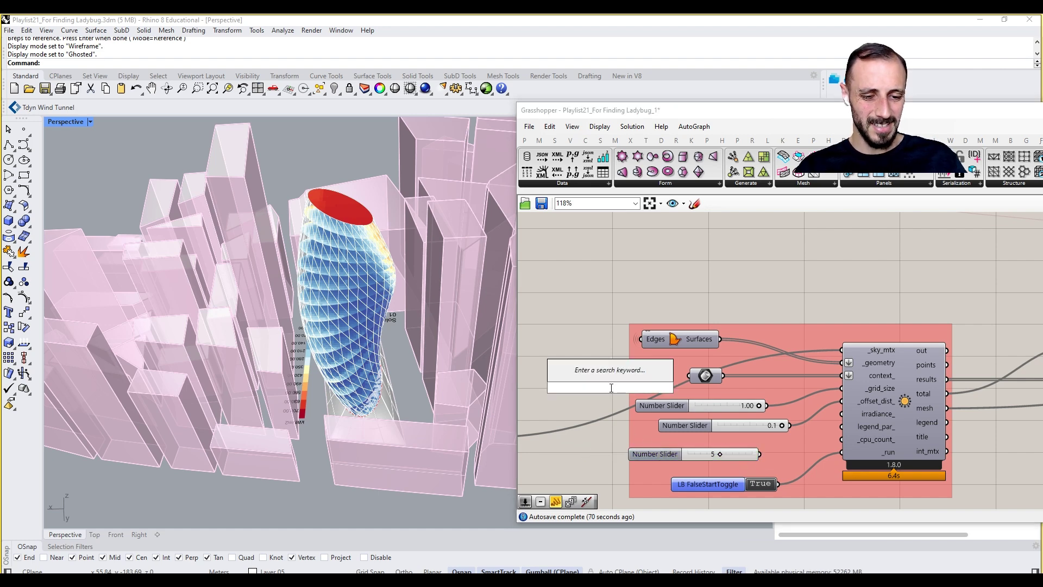
type("2.50")
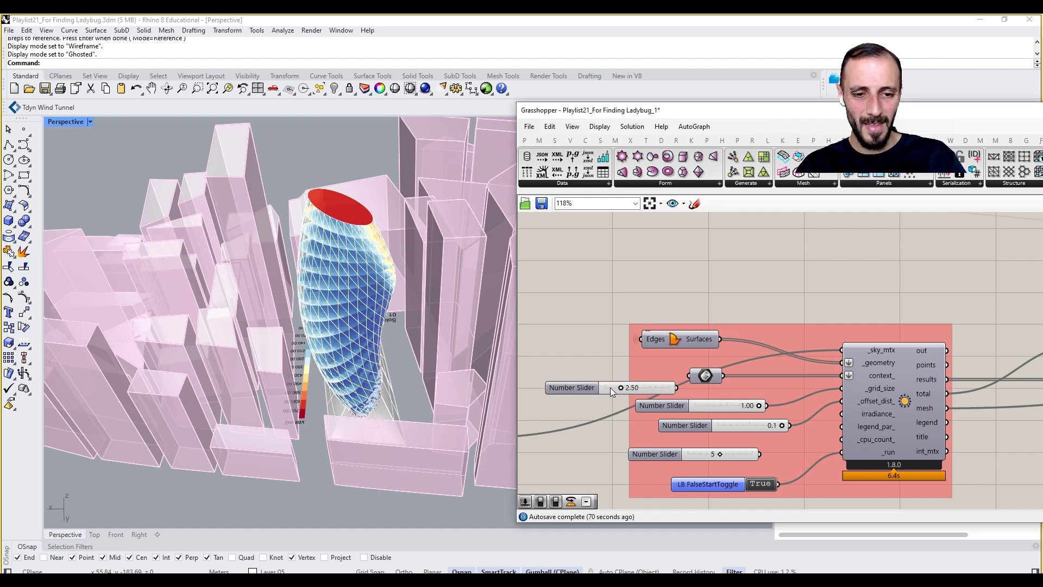
key("Return")
left_click_drag(636, 410, 842, 389)
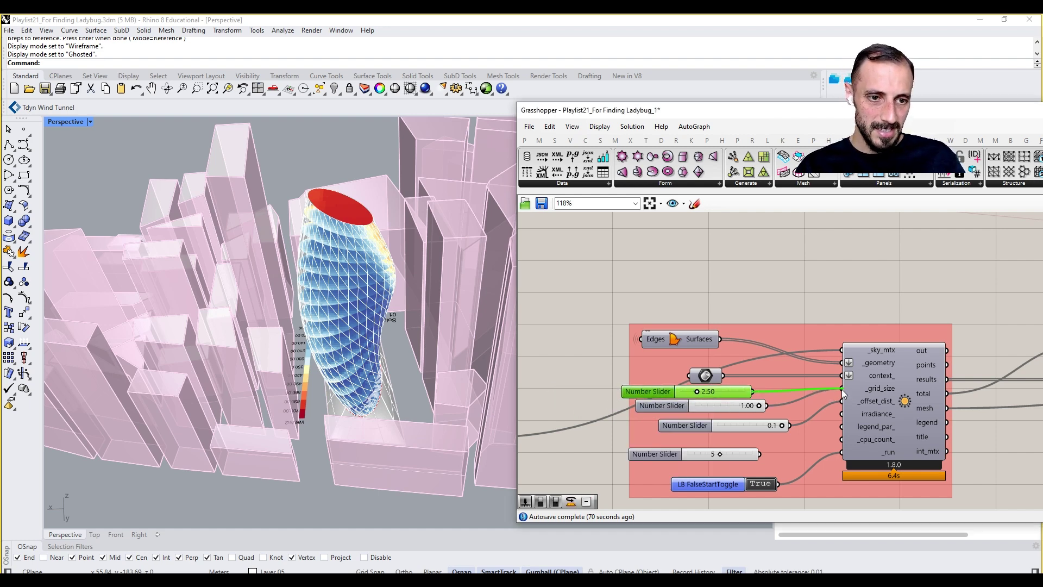
Delete the old 1.00 grid size slider and the unconnected 5 slider, and move the 2.50 slider into the gap.
left_click(714, 407)
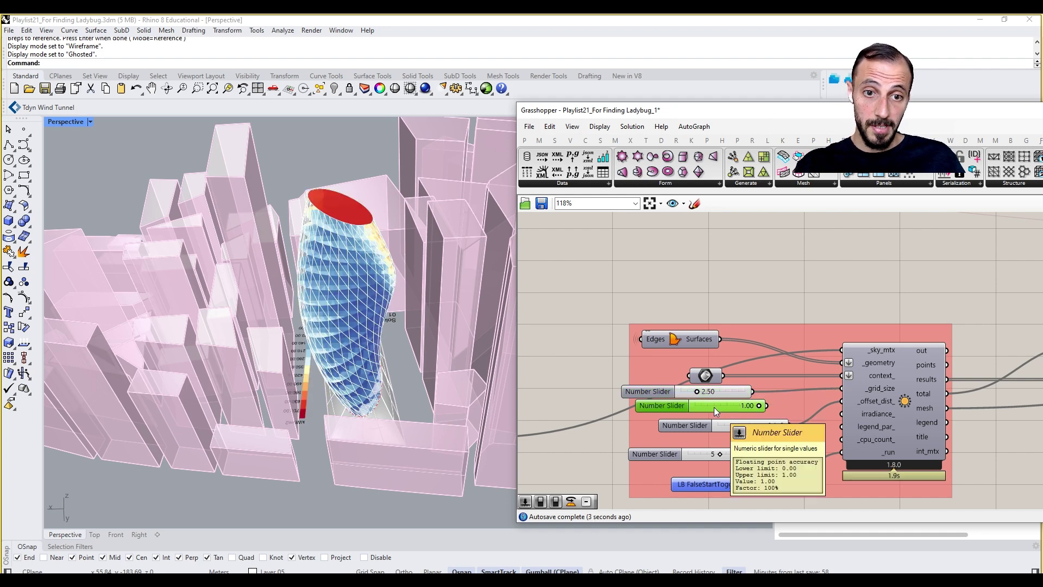
key("Delete")
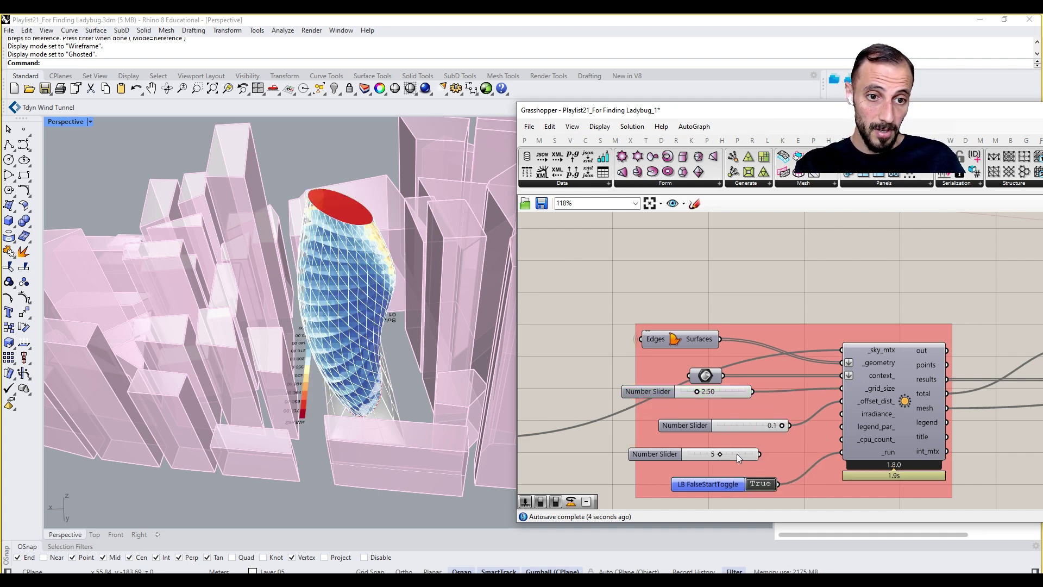
left_click(738, 455)
key("Delete")
left_click_drag(732, 392, 742, 405)
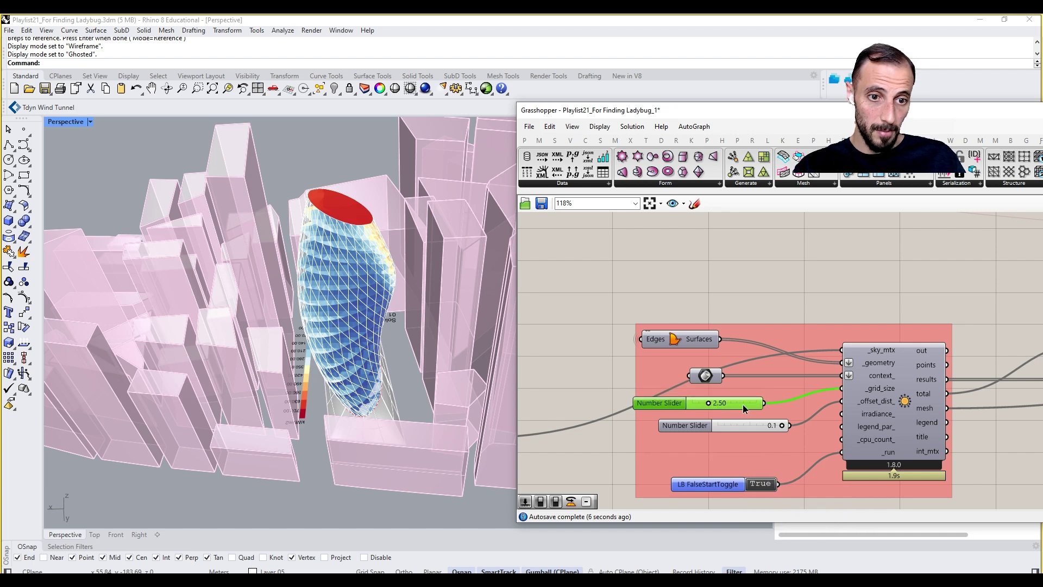
Set the incident radiation grid size slider to 3.00.
double_click(742, 404)
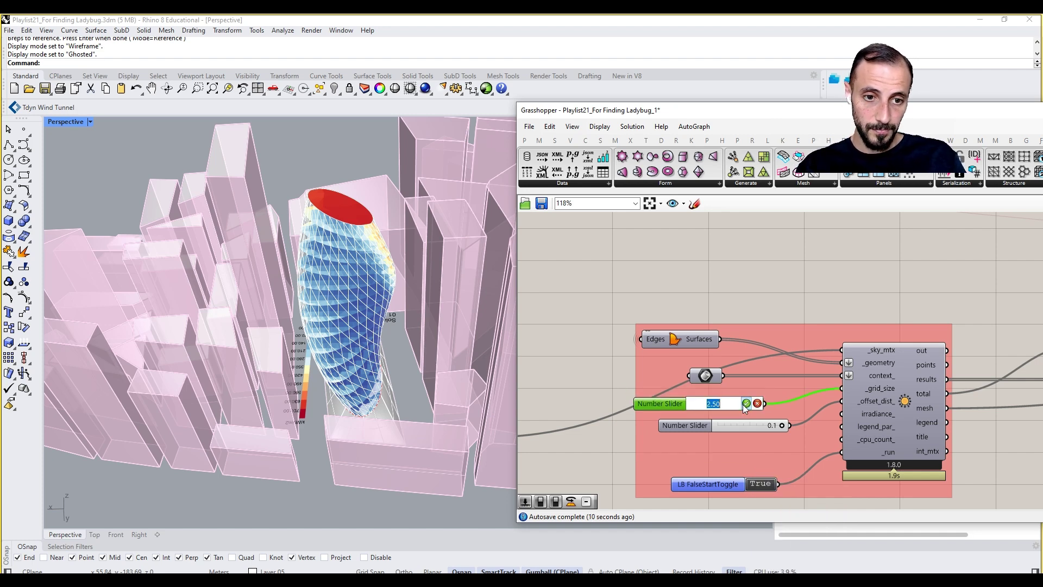
type("3")
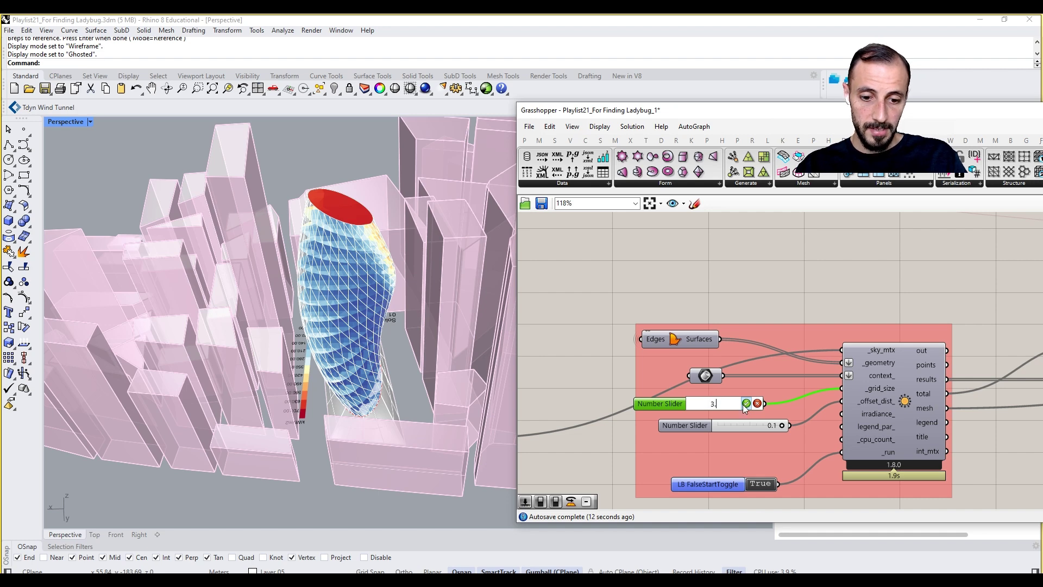
type(".0")
left_click(746, 403)
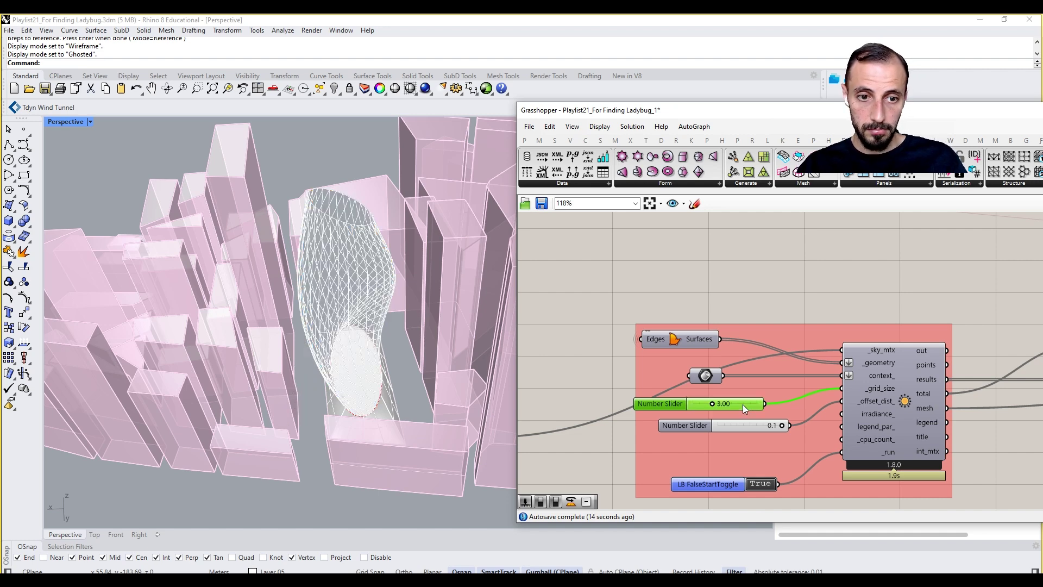
right_click_drag(916, 426, 783, 423)
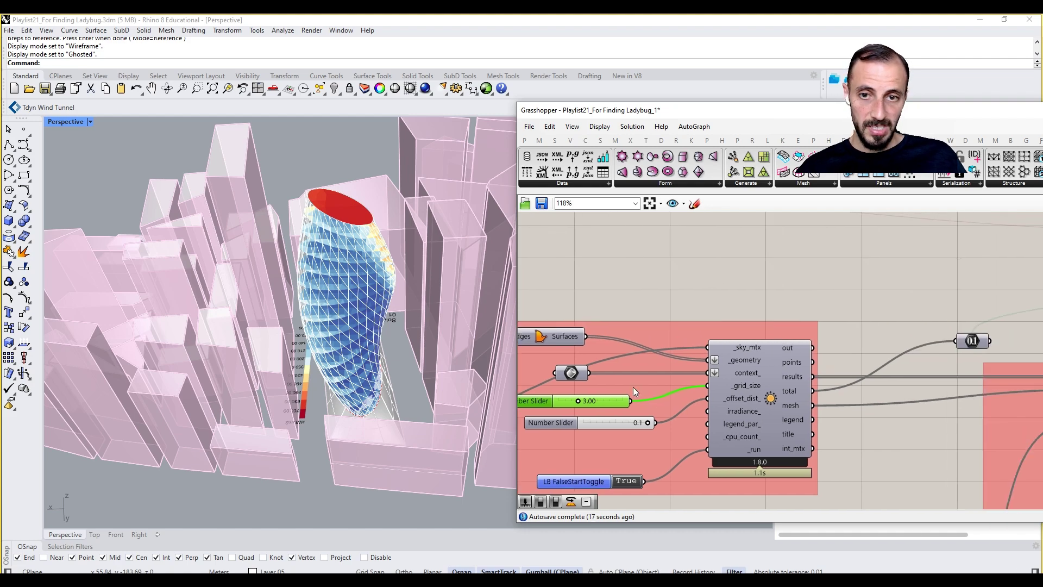
right_click_drag(326, 283, 320, 304)
Reopen the Galapagos editor to check its fitness and solver options, and cancel out of it.
right_click_drag(849, 368, 614, 356)
scroll(619, 357, "down", 4)
scroll(875, 288, "up", 3)
double_click(906, 293)
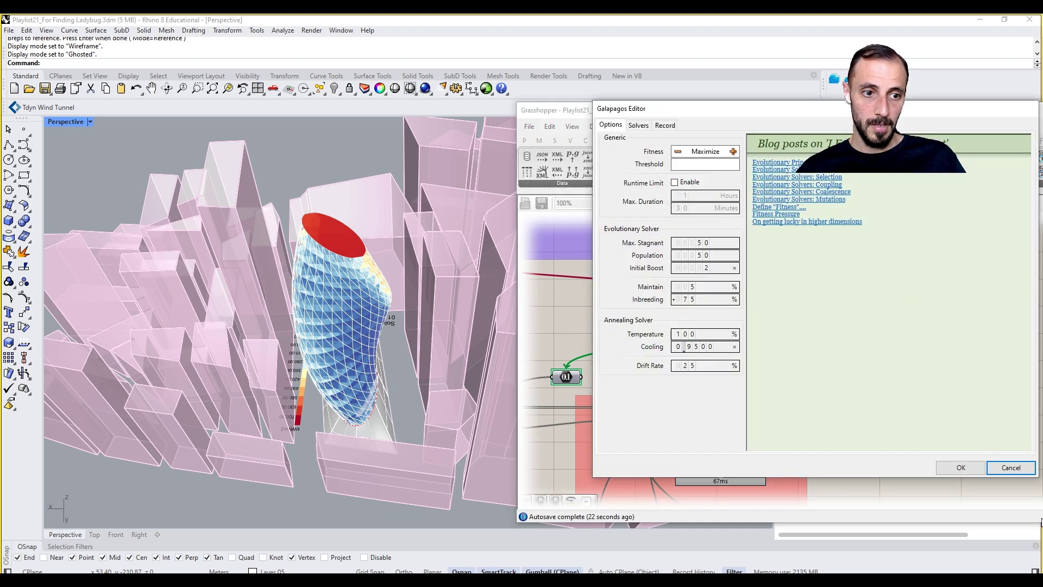
left_click(1010, 468)
Set the legend parameters' maximum slider to 500 and inspect the recoloured tower from other sides.
scroll(721, 387, "down", 4)
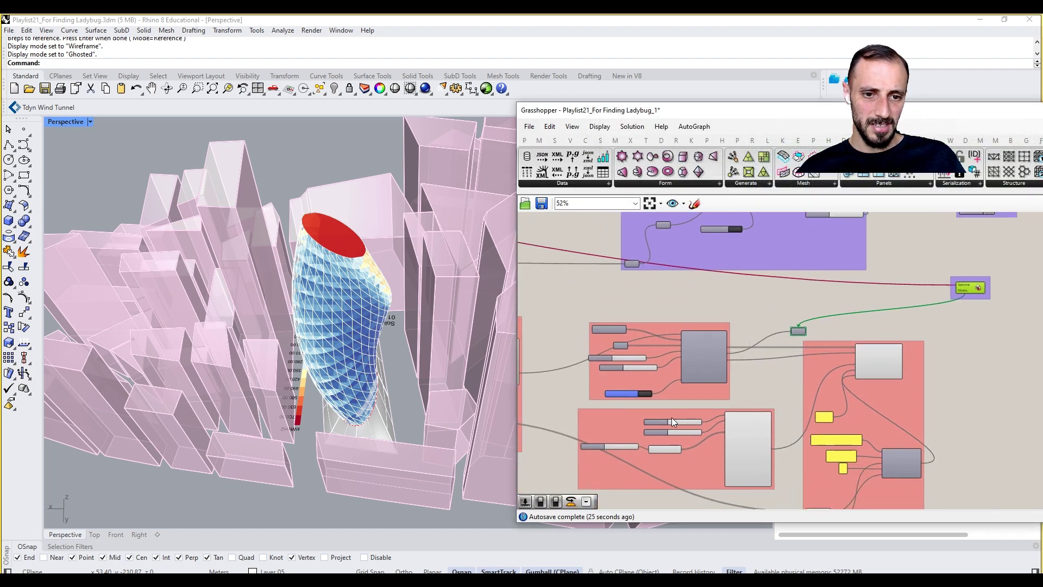
scroll(672, 422, "up", 5)
left_click(703, 434)
type("500")
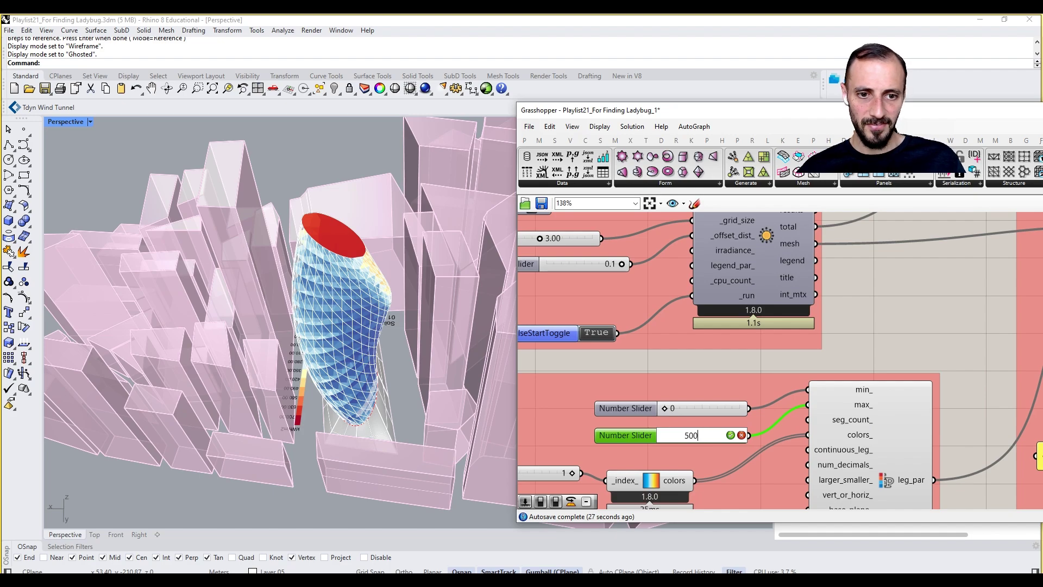
key("Return")
mouse_move(478, 304)
right_mouse_down()
mouse_move(457, 282)
mouse_move(298, 280)
mouse_move(107, 344)
mouse_move(141, 254)
mouse_move(294, 228)
mouse_move(207, 211)
mouse_move(427, 201)
mouse_move(384, 279)
mouse_move(364, 284)
mouse_move(375, 263)
right_mouse_up()
scroll(408, 217, "down", 5)
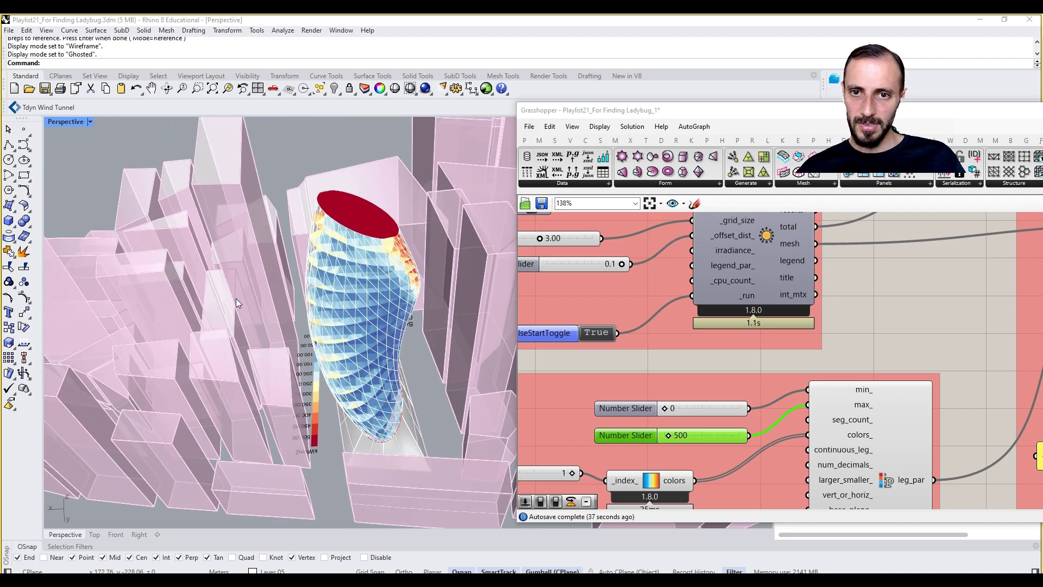
right_click_drag(235, 311, 383, 375)
Open the Galapagos editor, start the evolutionary solver and let it compute the first generation.
scroll(878, 391, "down", 4)
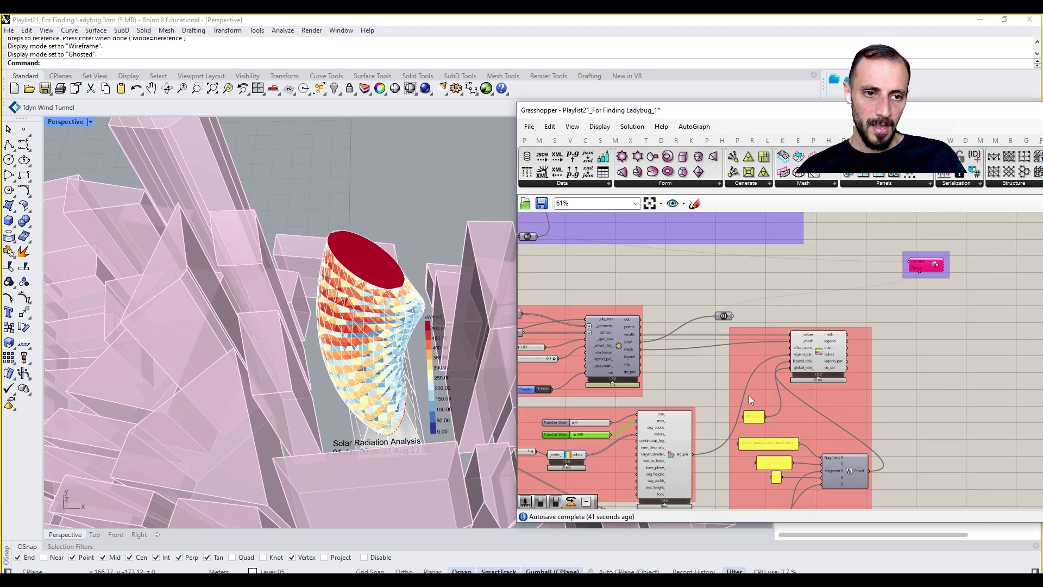
double_click(935, 266)
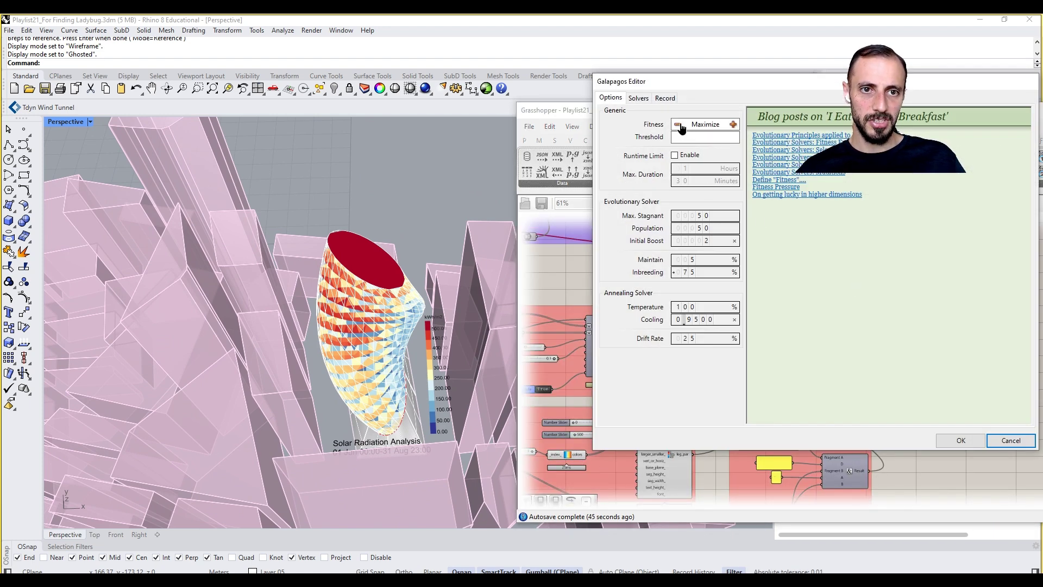
left_click(638, 98)
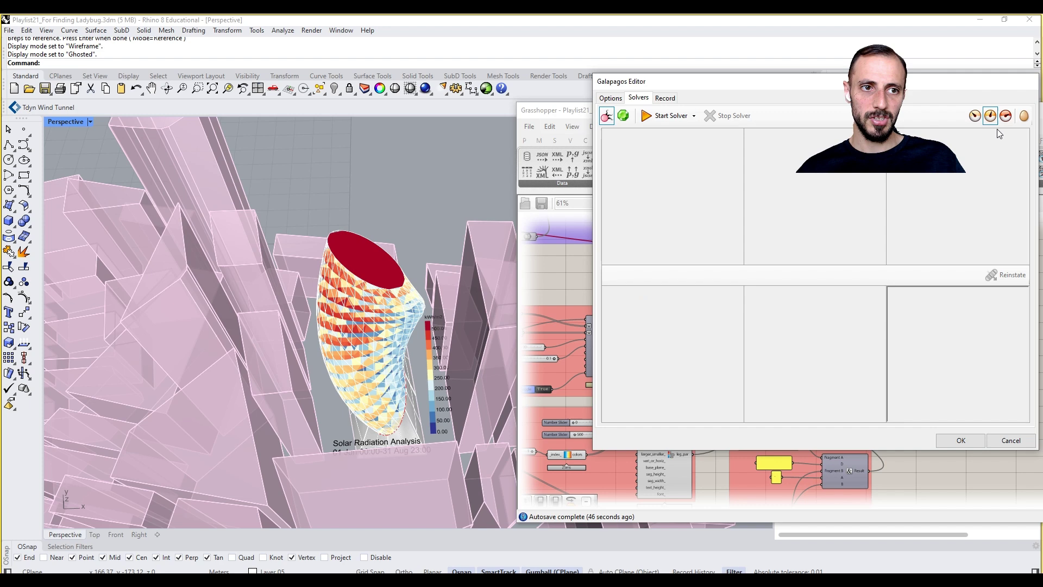
left_click(657, 116)
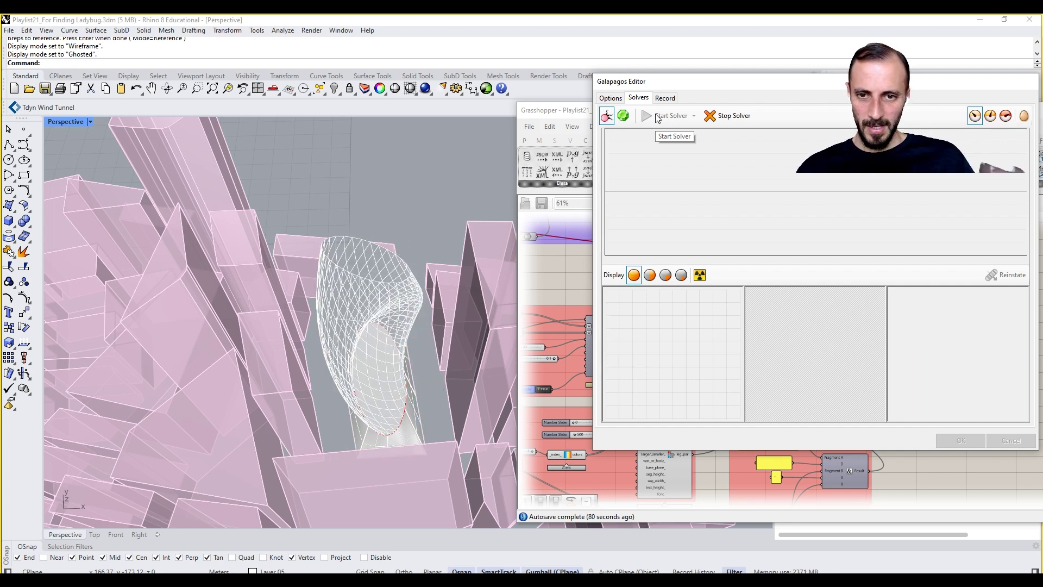
right_click_drag(363, 263, 359, 292)
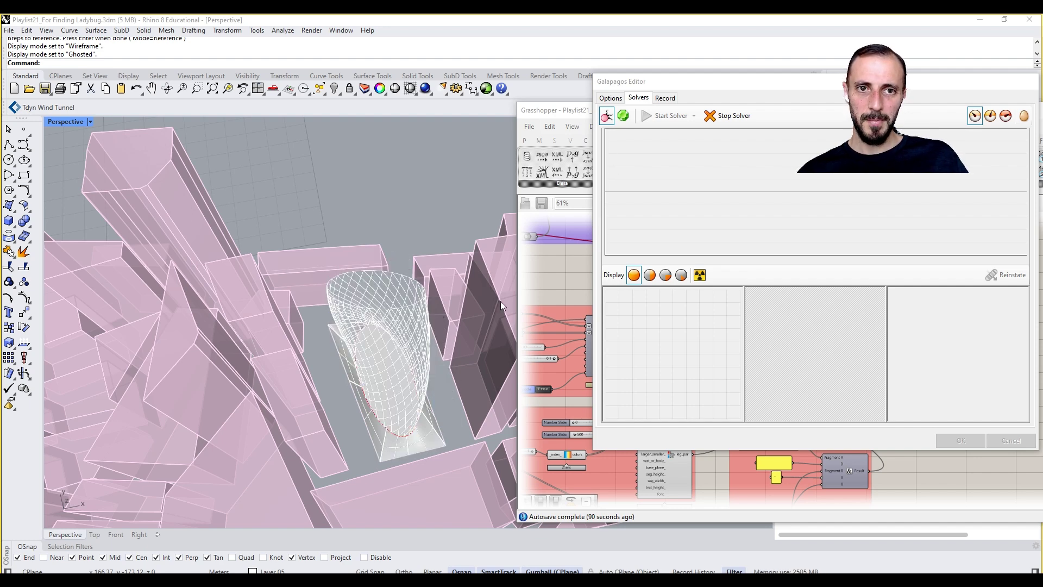
mouse_move(370, 567)
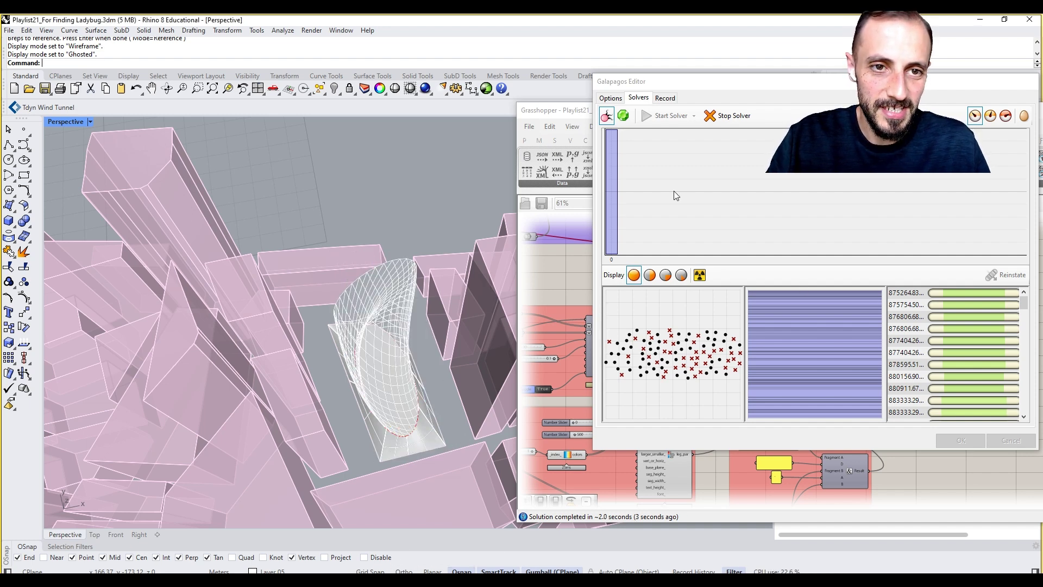
Browse the ranked genomes from best to worst while the solver runs, and reinstate the third-ranked one.
left_click(966, 319)
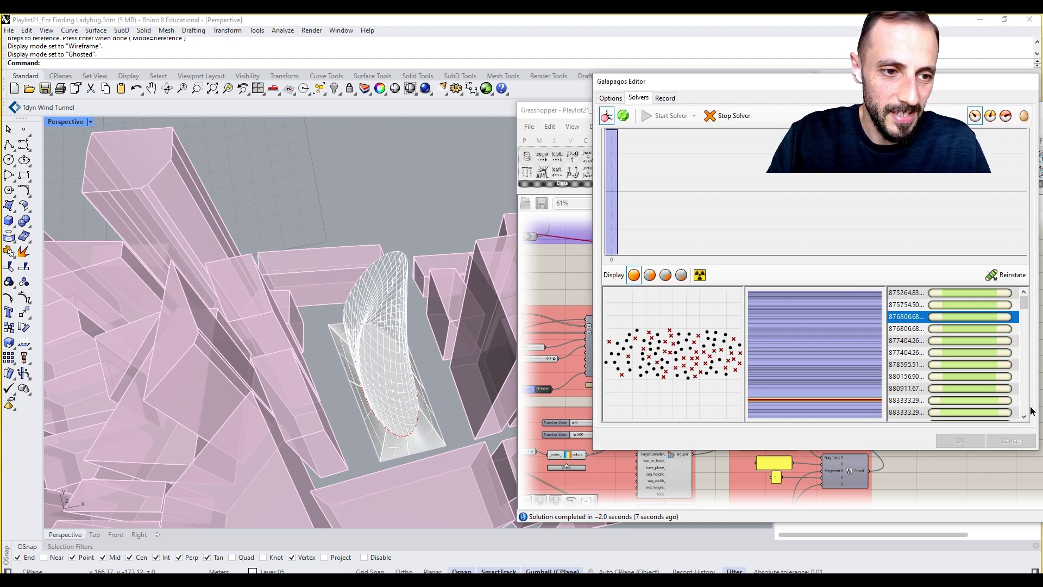
scroll(1032, 411, "down", 10)
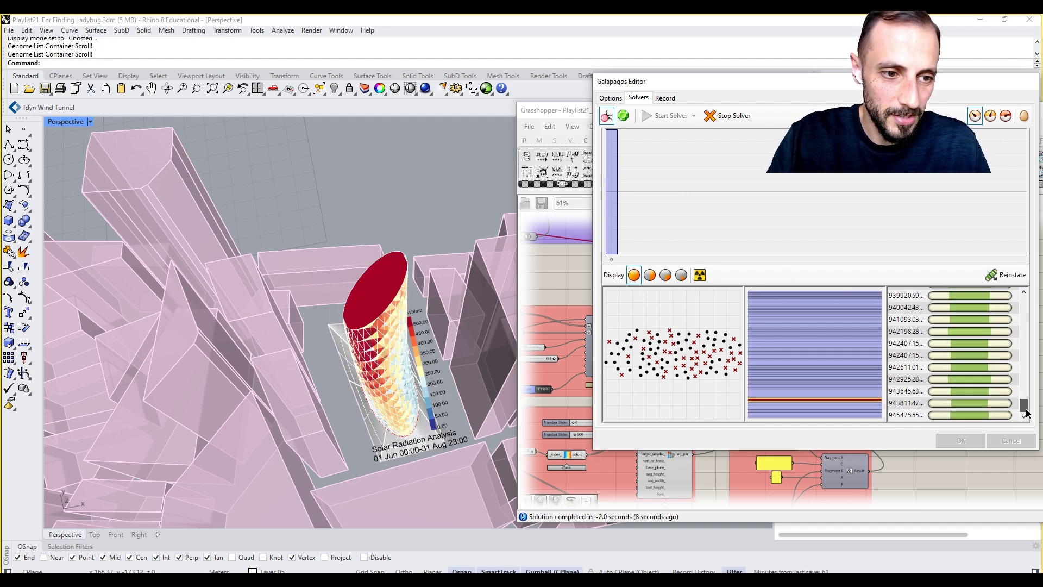
left_click(952, 415)
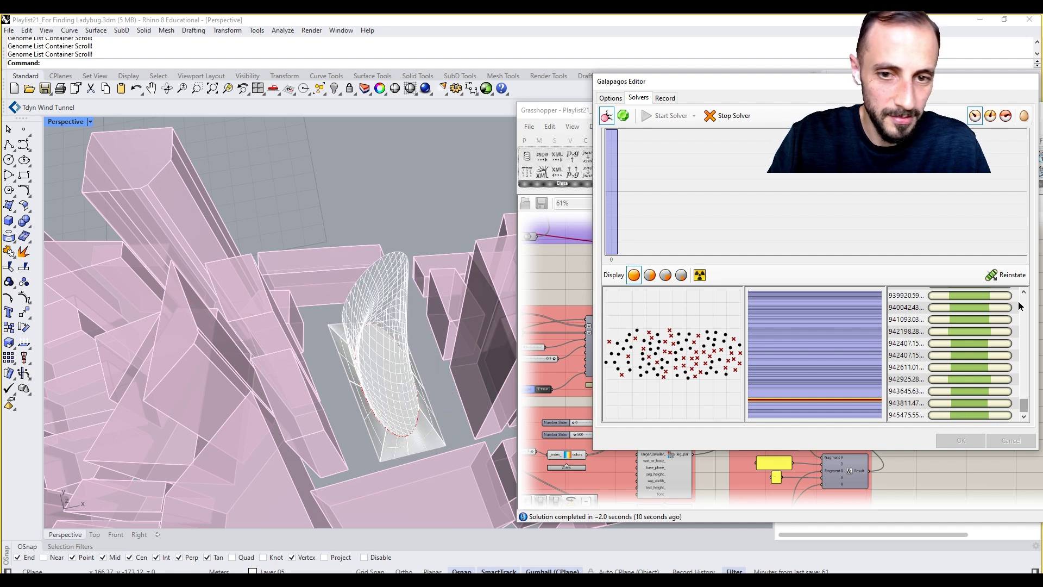
left_click_drag(1021, 405, 1018, 299)
left_click(999, 277)
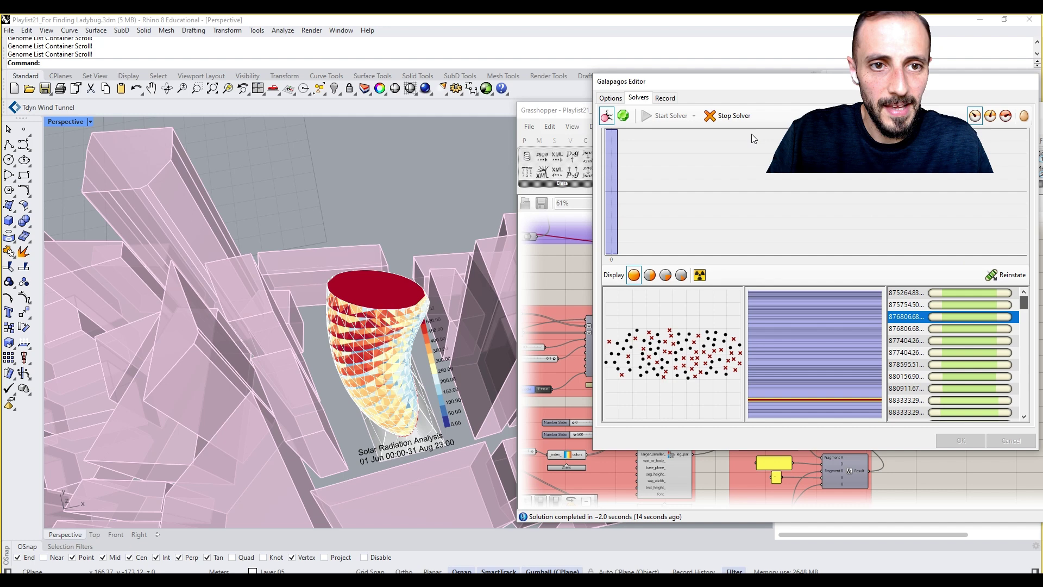
Stop the solver, reinstate the top-ranked genome and accept the Galapagos result.
left_click(728, 116)
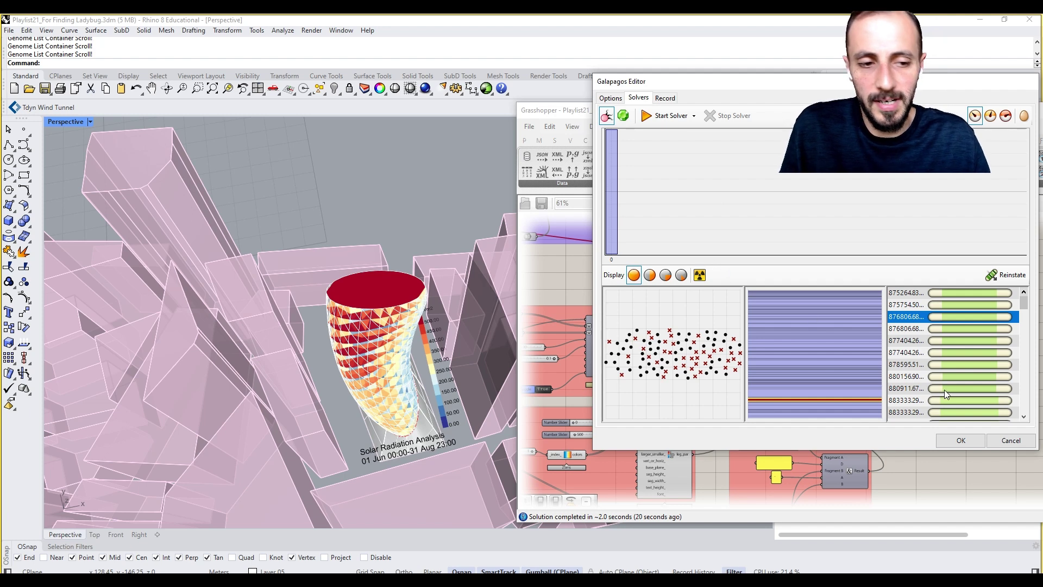
left_click(992, 293)
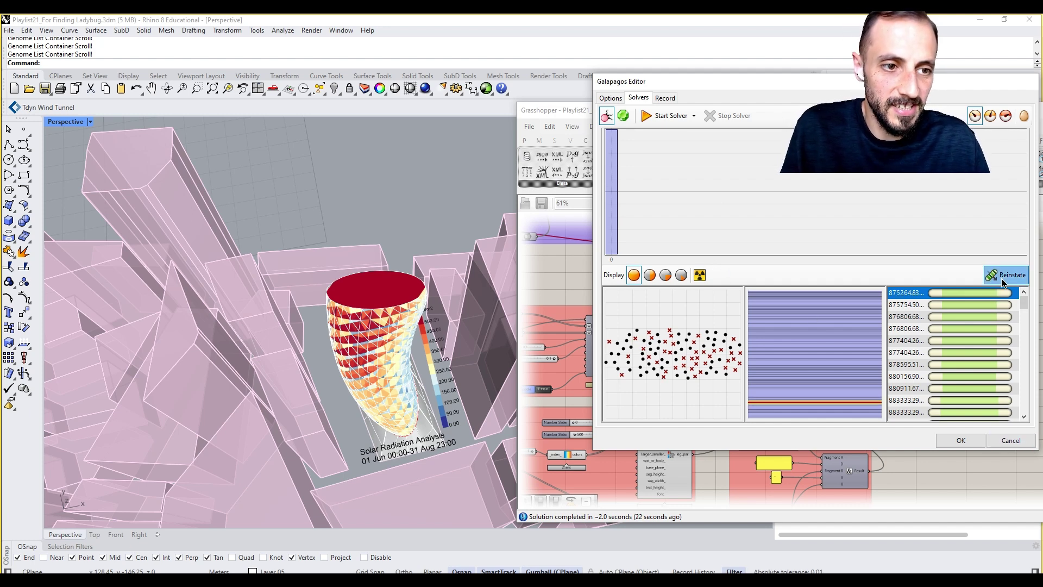
left_click(1002, 276)
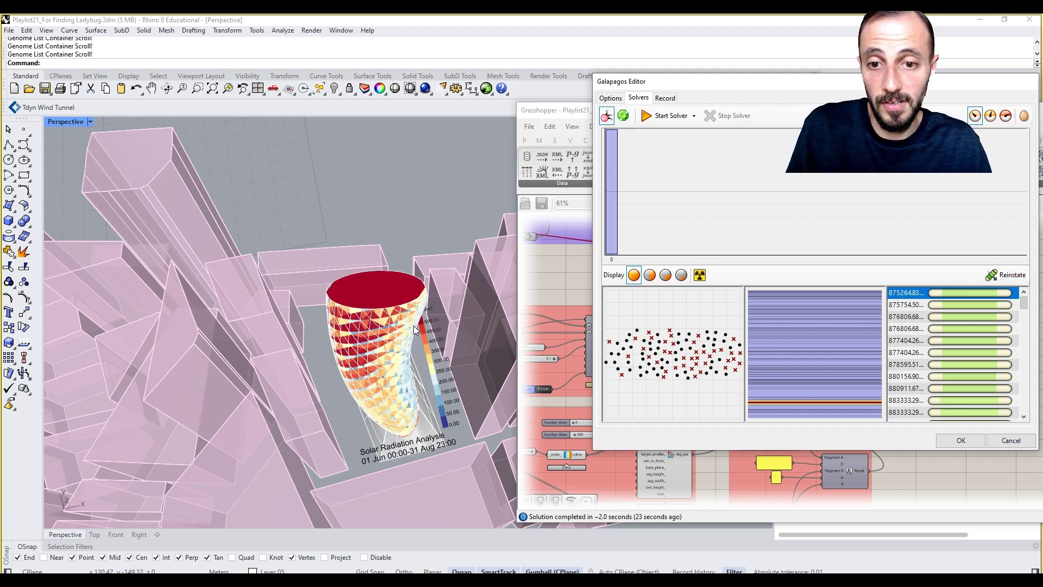
left_click(970, 444)
Examine the reinstated tower in its context and review the definition from the genome slider to the radiation heatmap.
right_click_drag(820, 432, 932, 408)
scroll(847, 389, "down", 3)
right_click_drag(676, 325, 692, 329)
scroll(600, 327, "up", 2)
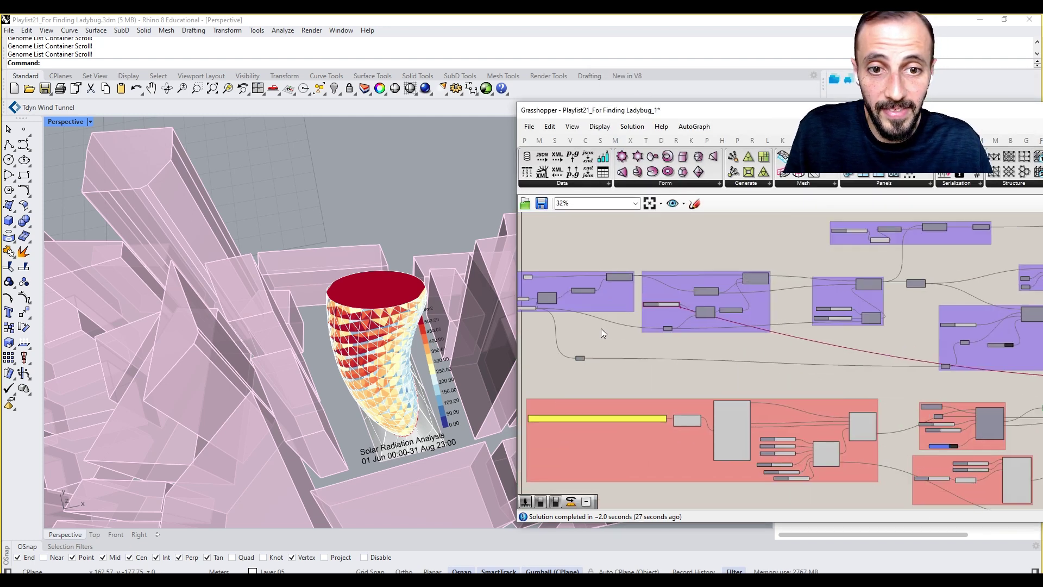
scroll(713, 354, "up", 2)
scroll(931, 379, "up", 1)
scroll(891, 343, "up", 3)
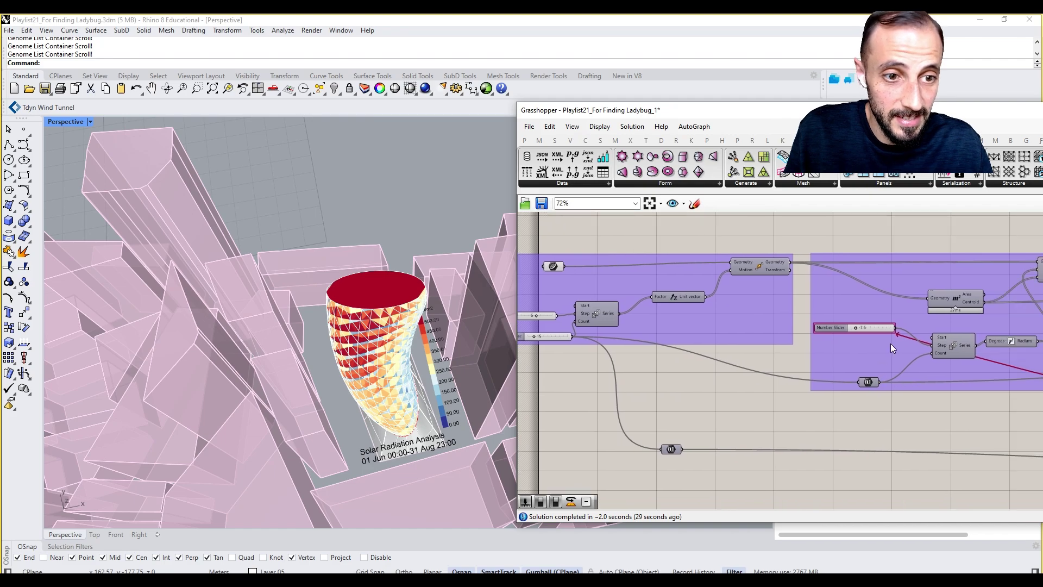
right_click_drag(447, 352, 382, 297)
scroll(401, 349, "up", 2)
scroll(381, 298, "down", 5)
scroll(759, 353, "down", 6)
scroll(760, 345, "down", 2)
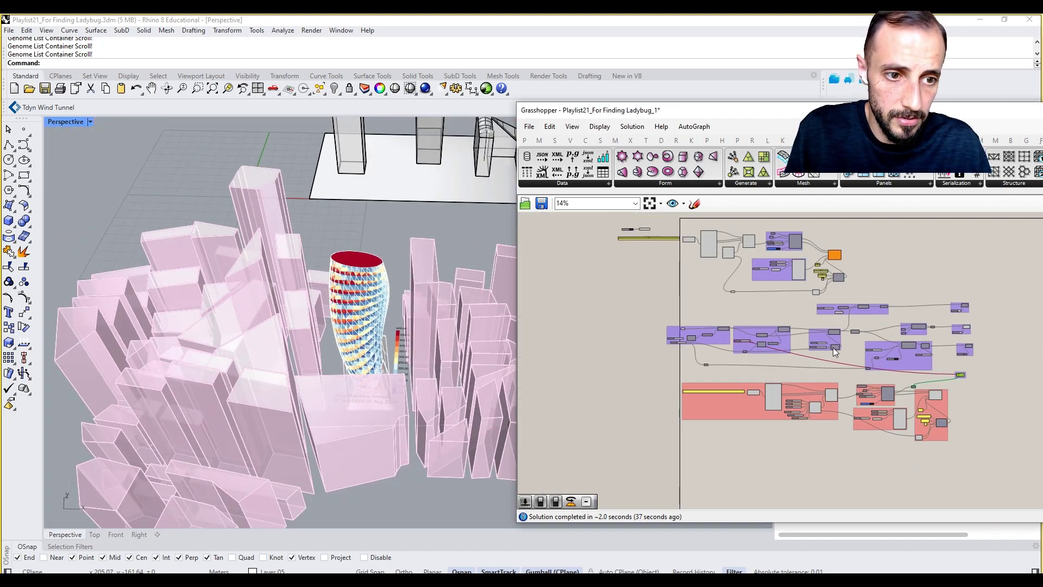
left_click(959, 316)
scroll(928, 386, "up", 2)
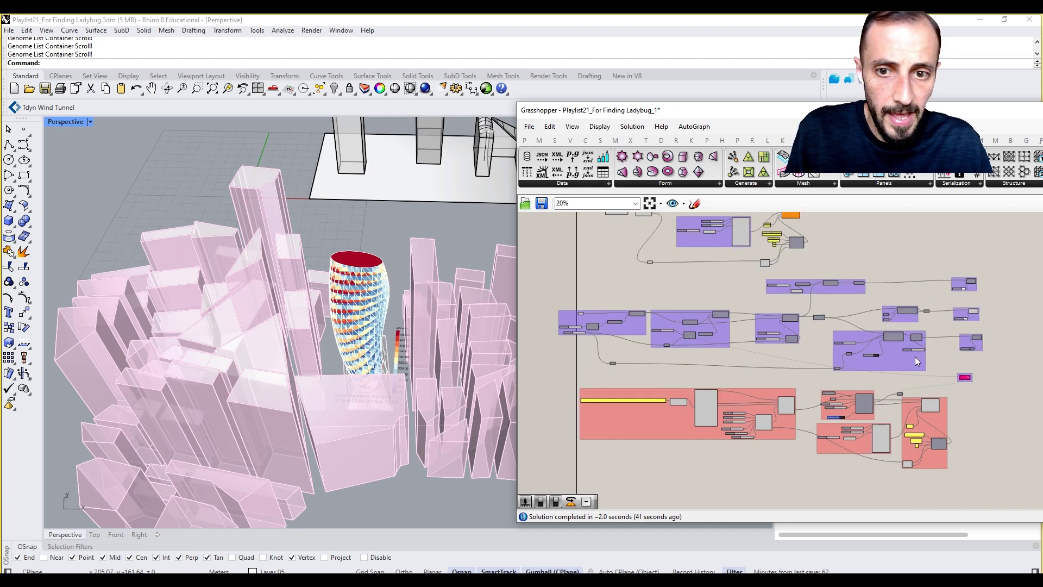
scroll(934, 402, "up", 6)
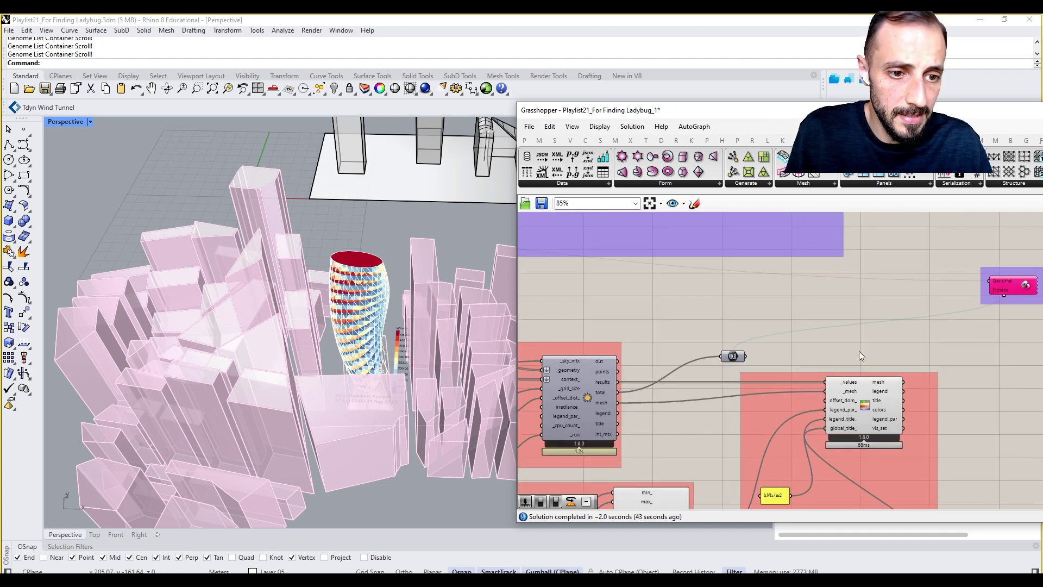
Create a new Rhino layer named Tower Opt1.
left_click_drag(814, 110, 777, 338)
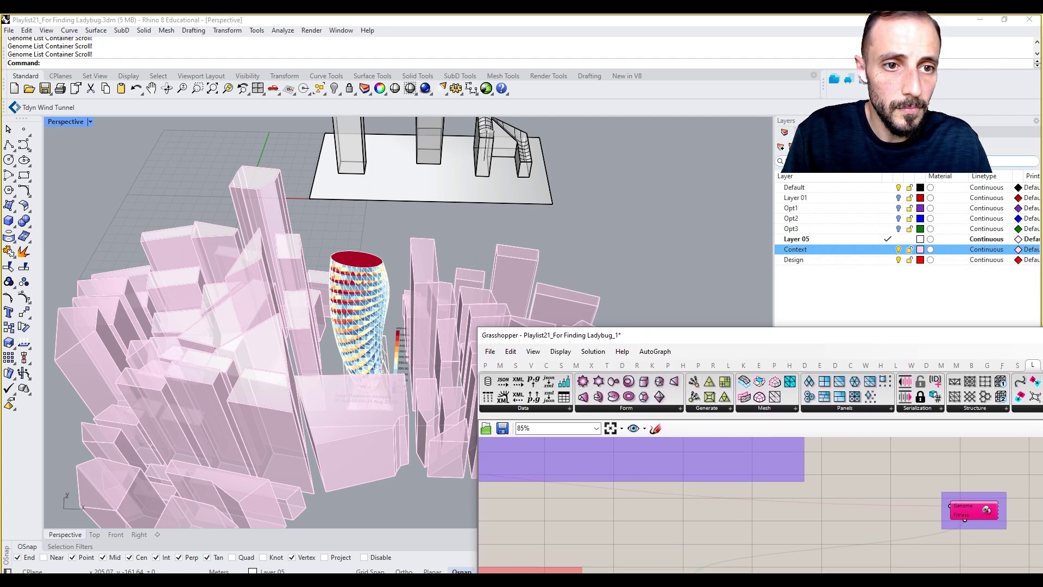
left_click(781, 147)
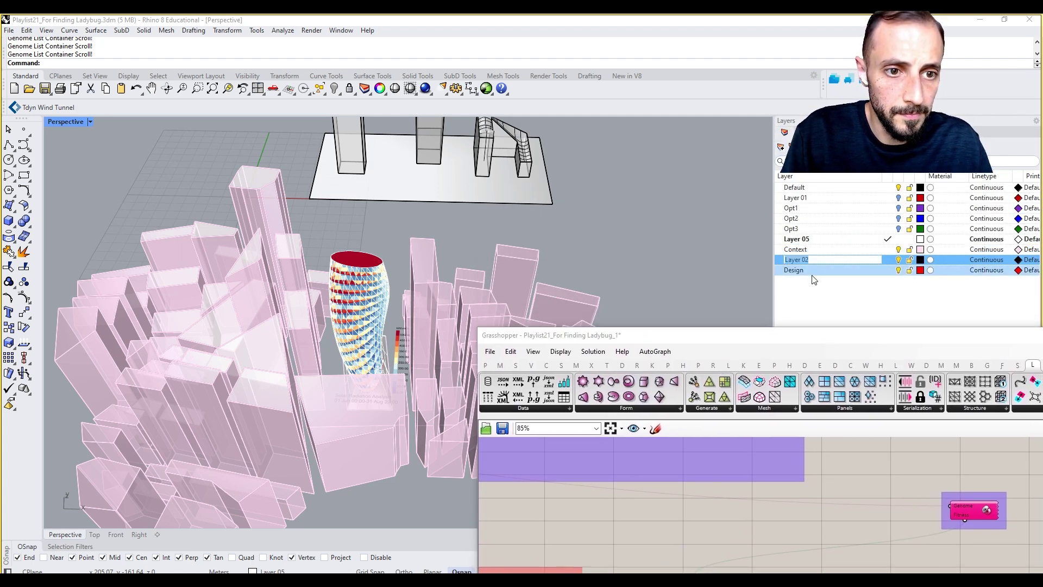
type("T")
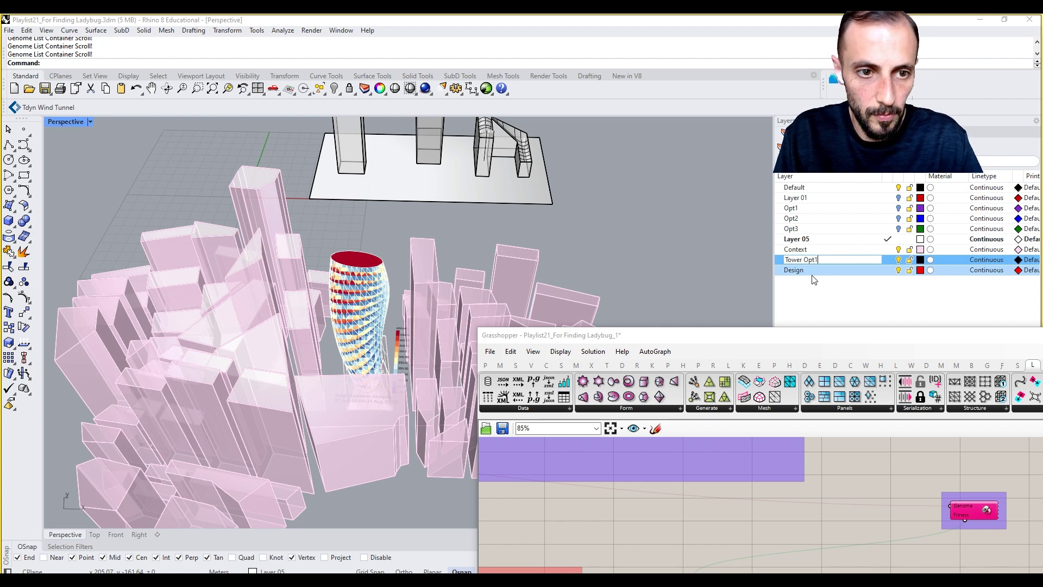
type("ower Opt1")
key("Return")
Bake the Heatmap component onto the Tower Opt1 layer as a group.
left_click_drag(830, 334, 786, 146)
right_click(780, 447)
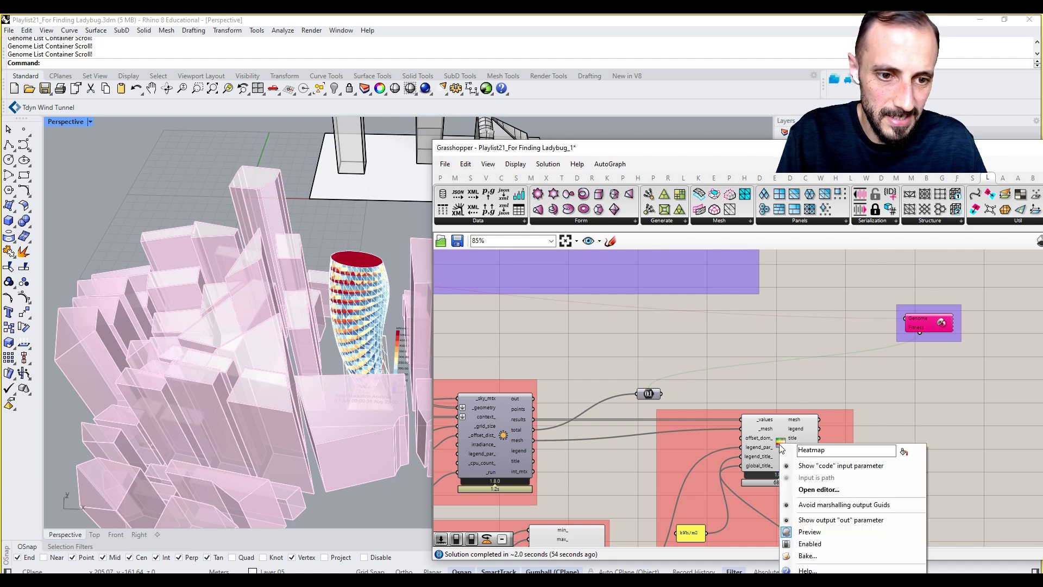
left_click(806, 555)
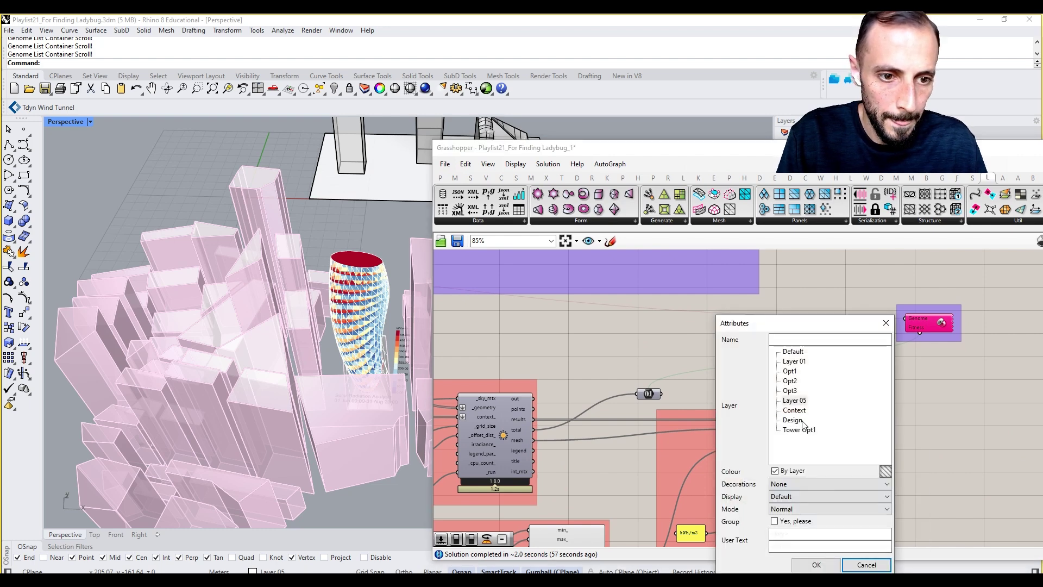
left_click(798, 429)
left_click(775, 521)
left_click(815, 565)
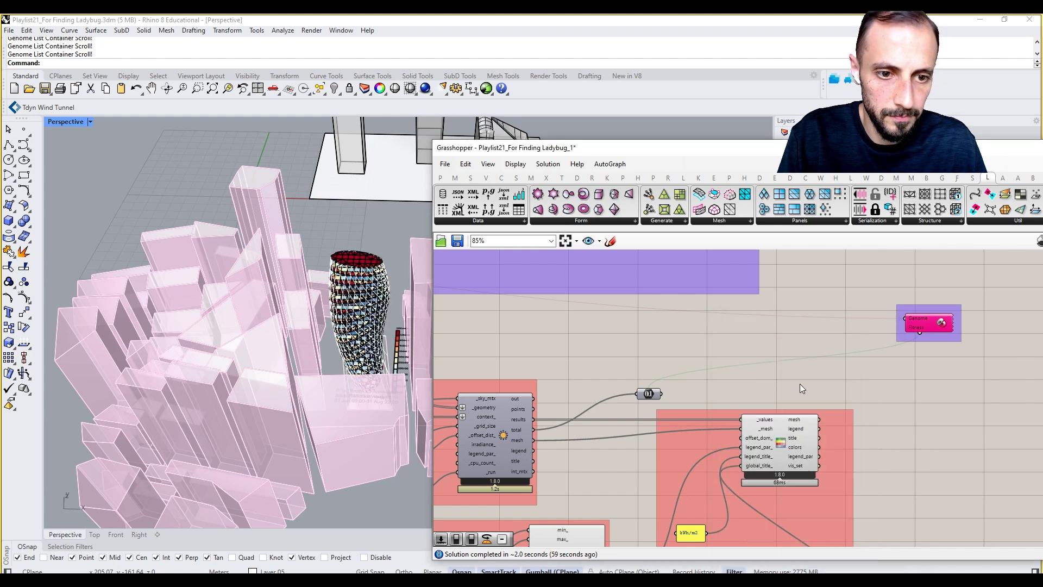